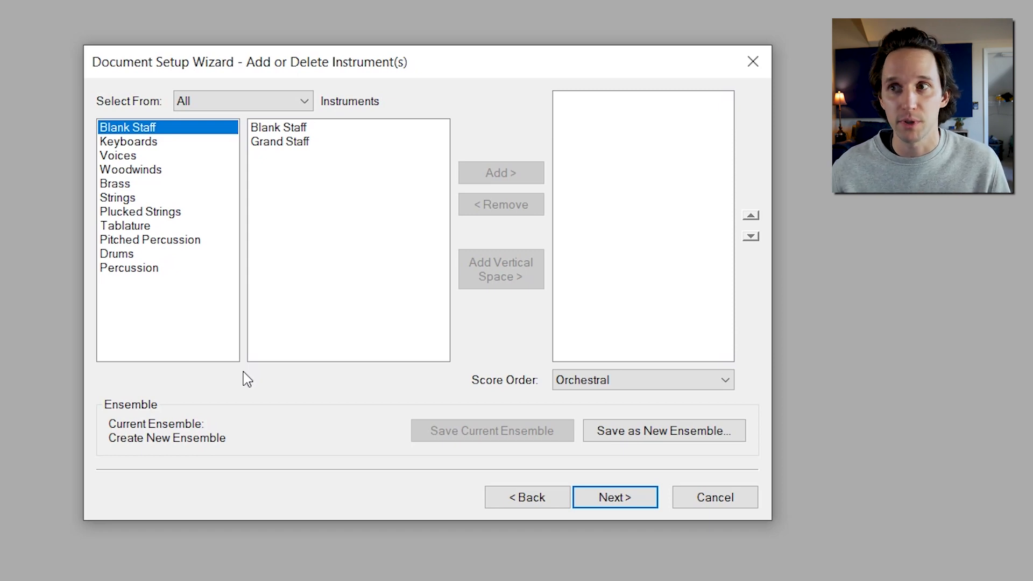
Add a Drum Set instrument from the Drums category and continue the setup wizard
click(122, 256)
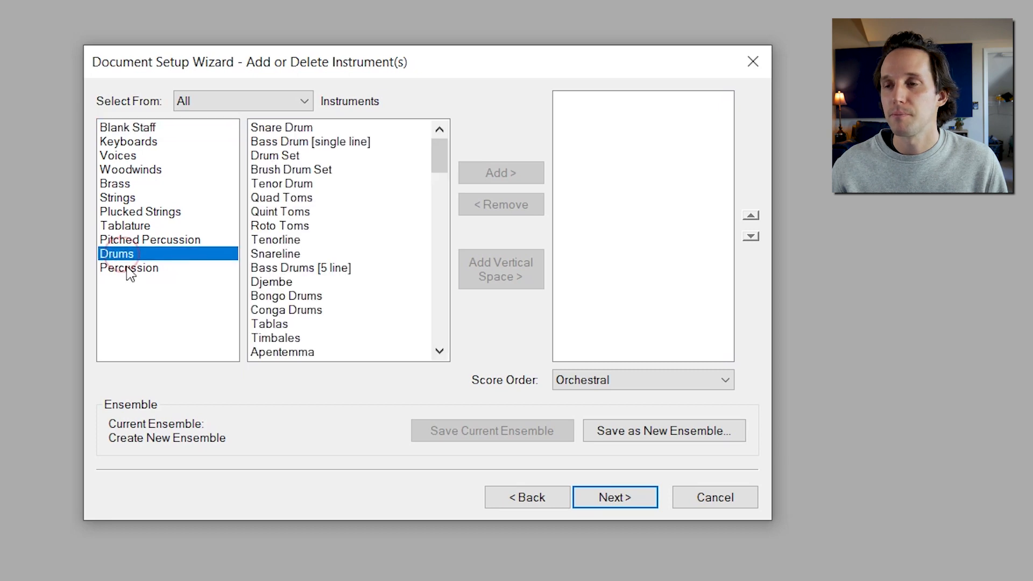
click(279, 156)
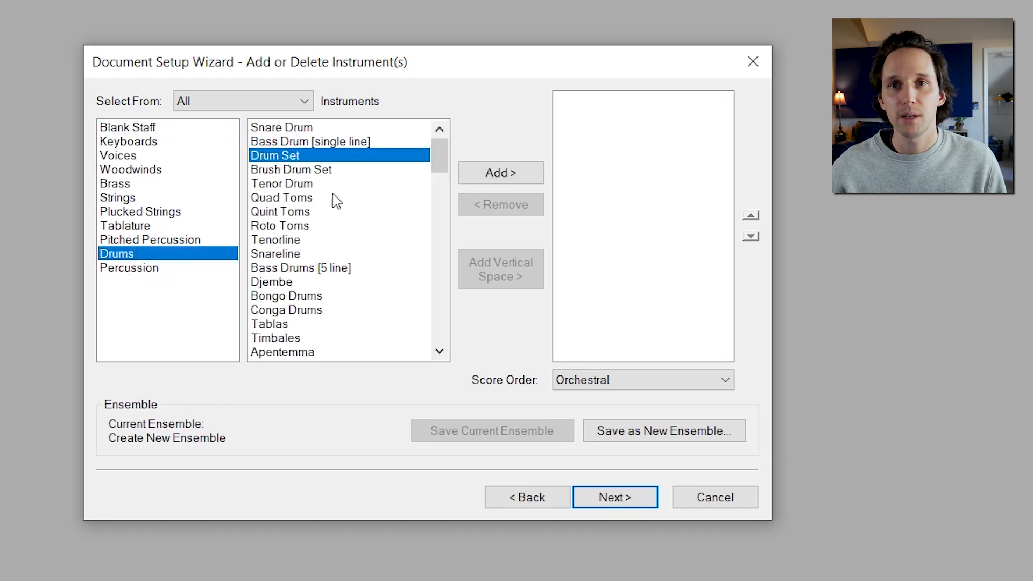
click(516, 174)
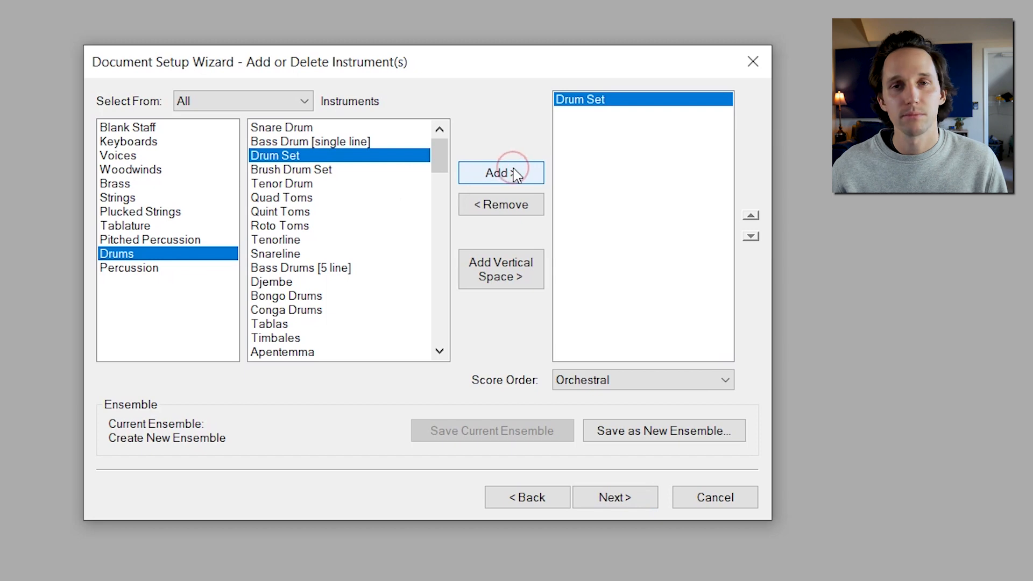
click(615, 509)
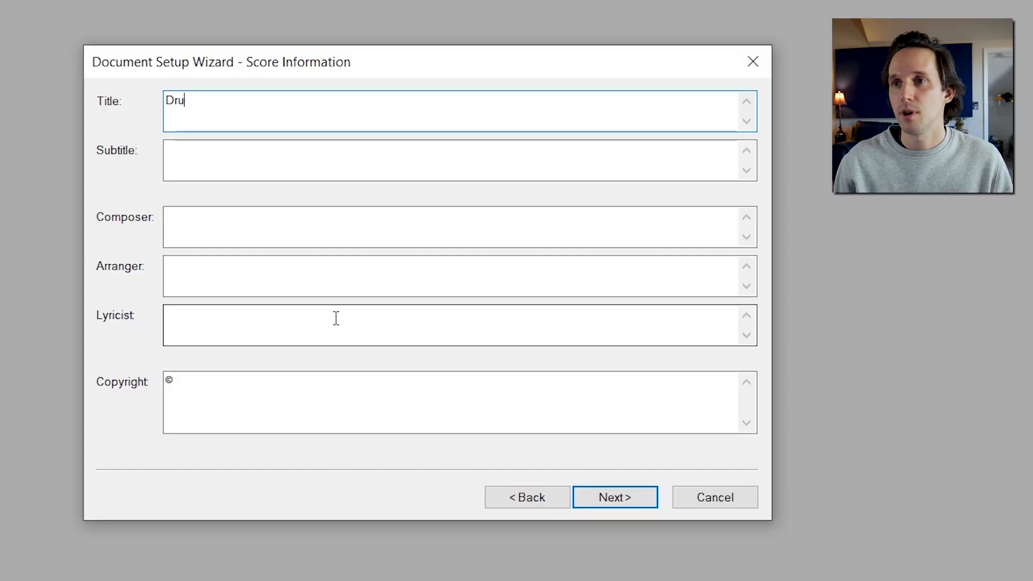
Enter the score title Drum Set Notation and fill in the composer's name
text(m Set Notation)
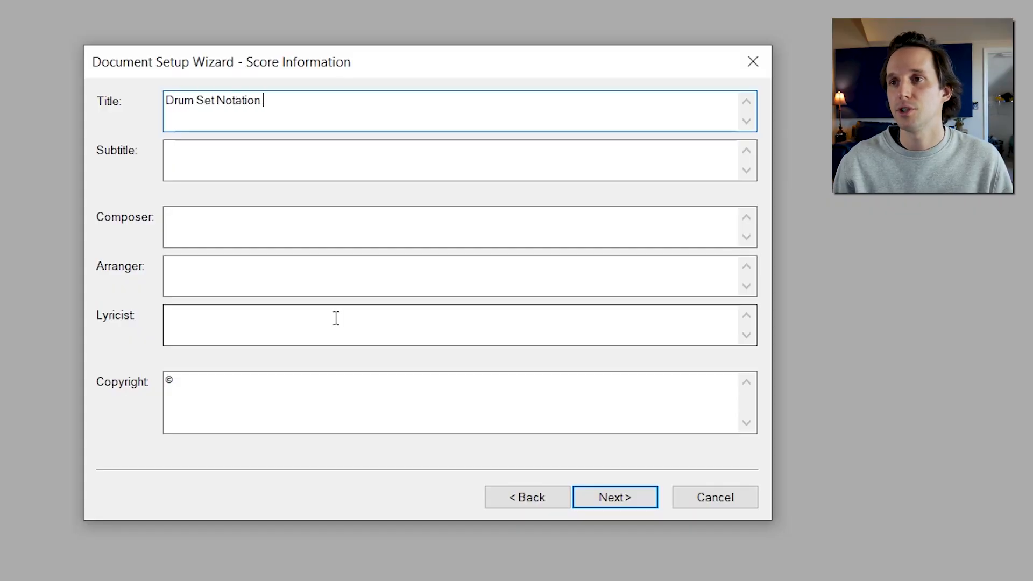
key(Tab)
key(Tab)
text(Tim)
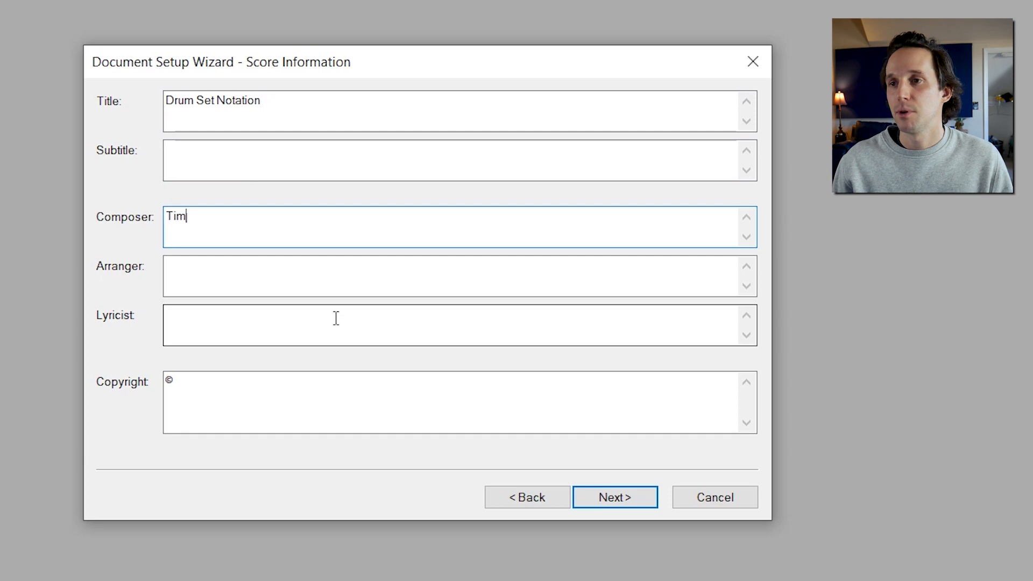
text( Buell)
Set the copyright line to 2022 and continue to the score settings
click(325, 404)
text(2022)
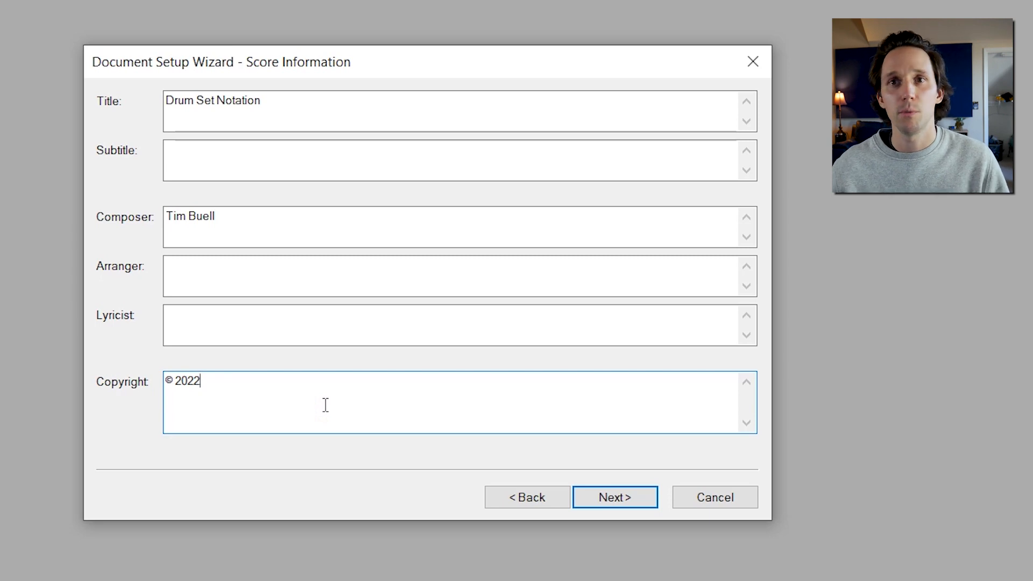
click(647, 497)
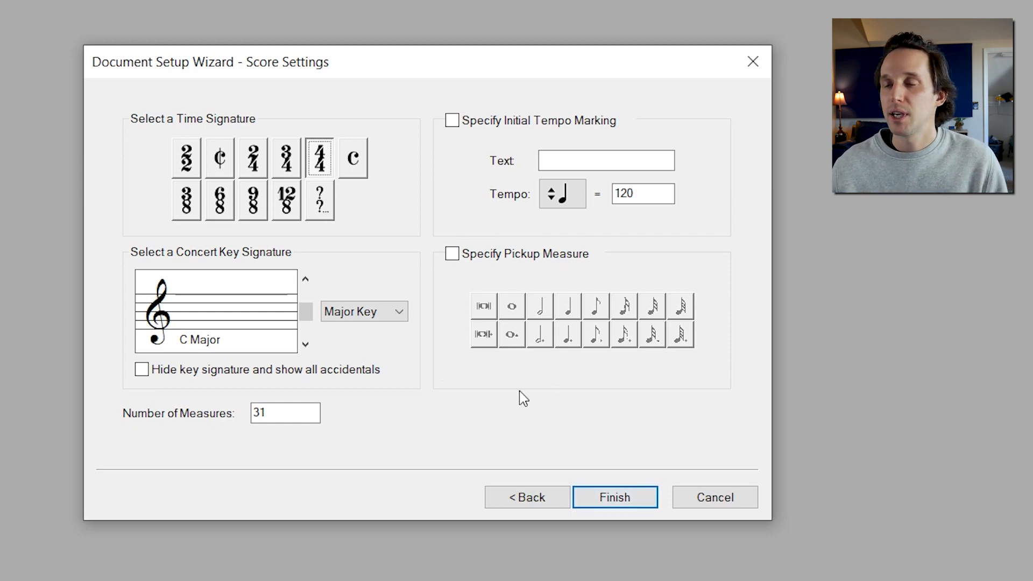
Choose 4/4 time and enable an initial tempo marking set to 90
click(311, 156)
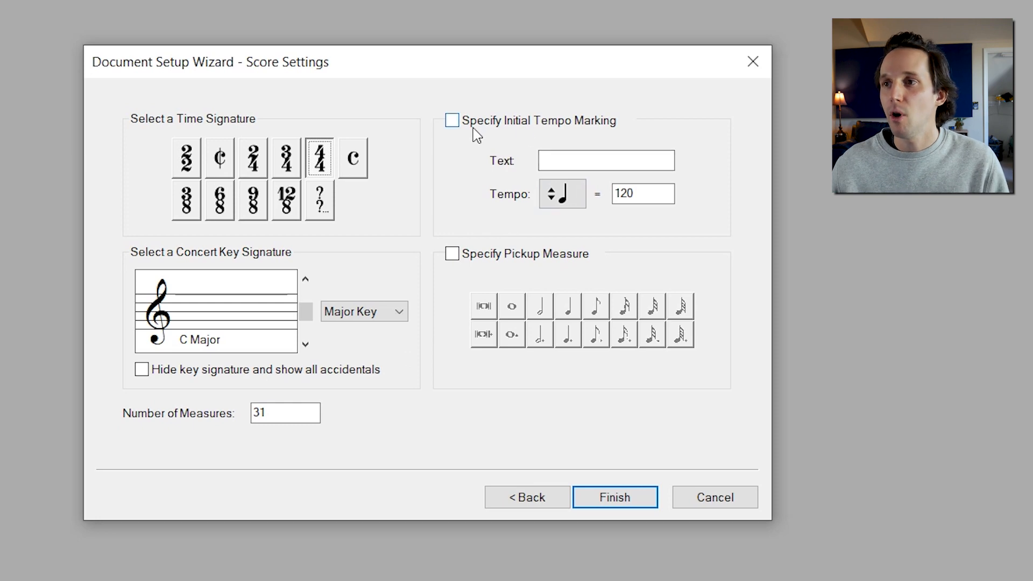
click(452, 121)
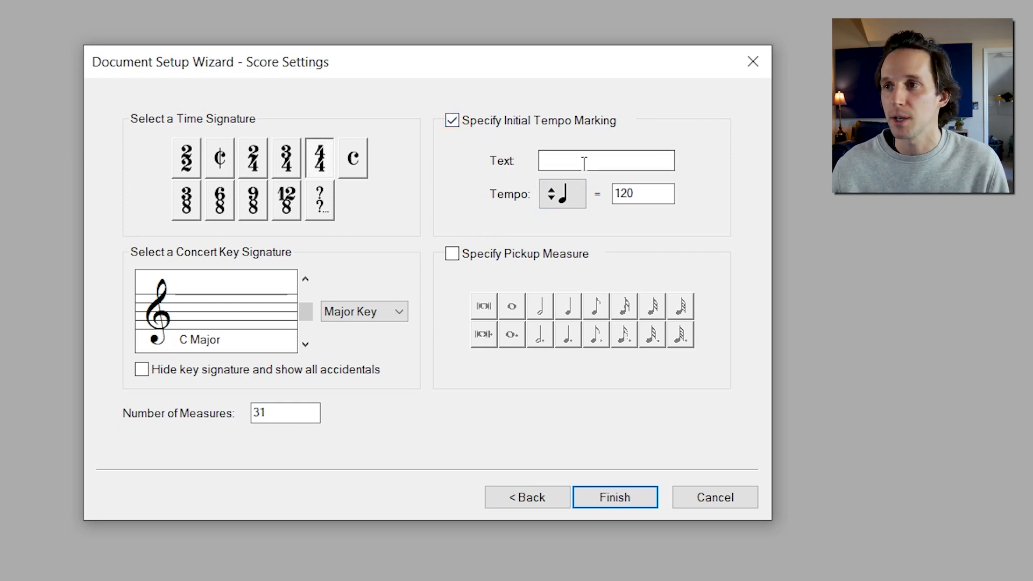
double_click(624, 195)
text(90)
Set the tempo marking text to Driving Rock Groove and finish the wizard
click(559, 160)
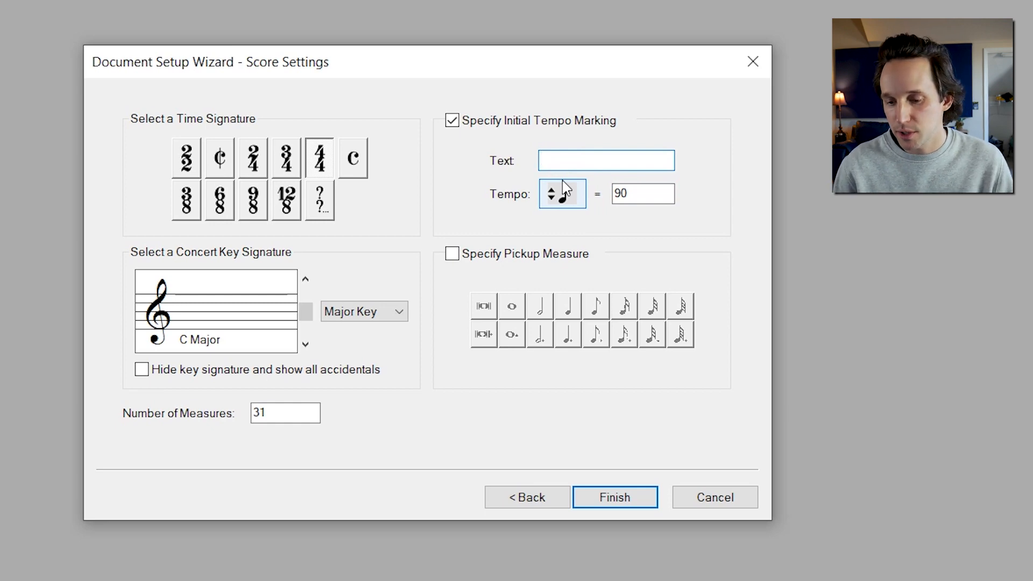
text(Driving Rock)
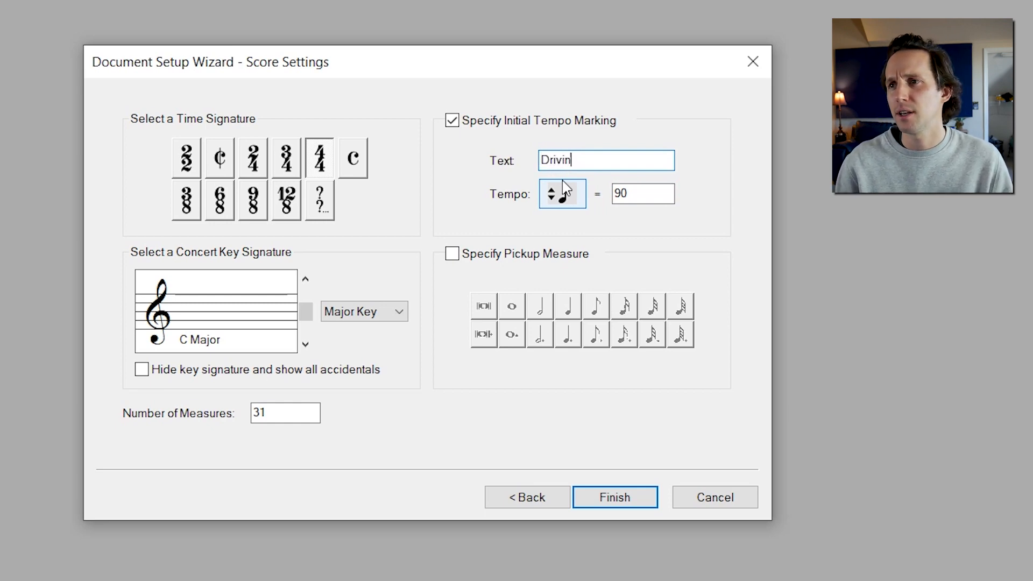
text( Groove)
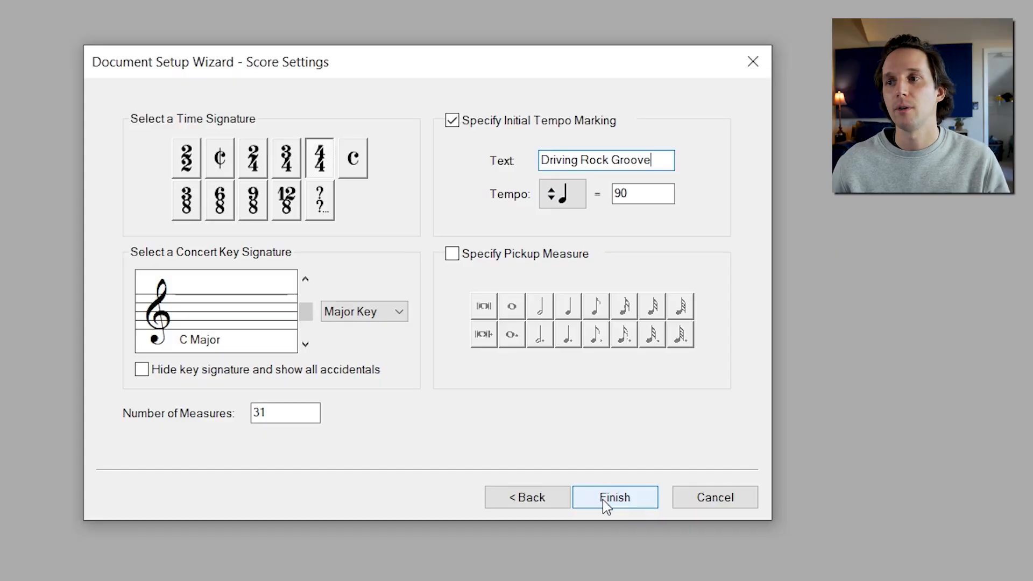
click(602, 500)
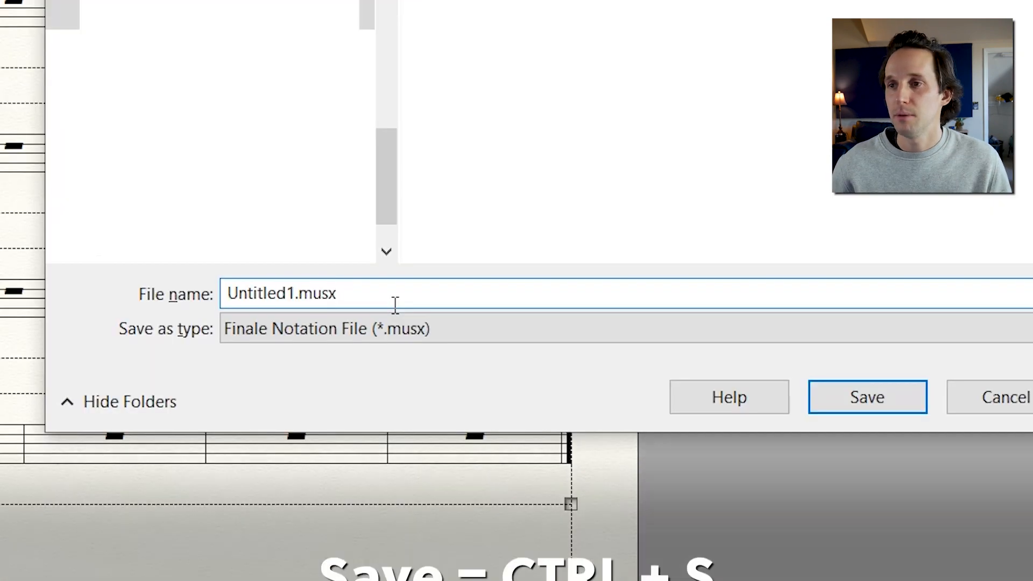
Save the score with the file name Drum Set Video
key(Left)
key(Left)
key(Left)
key(Left)
key(Left)
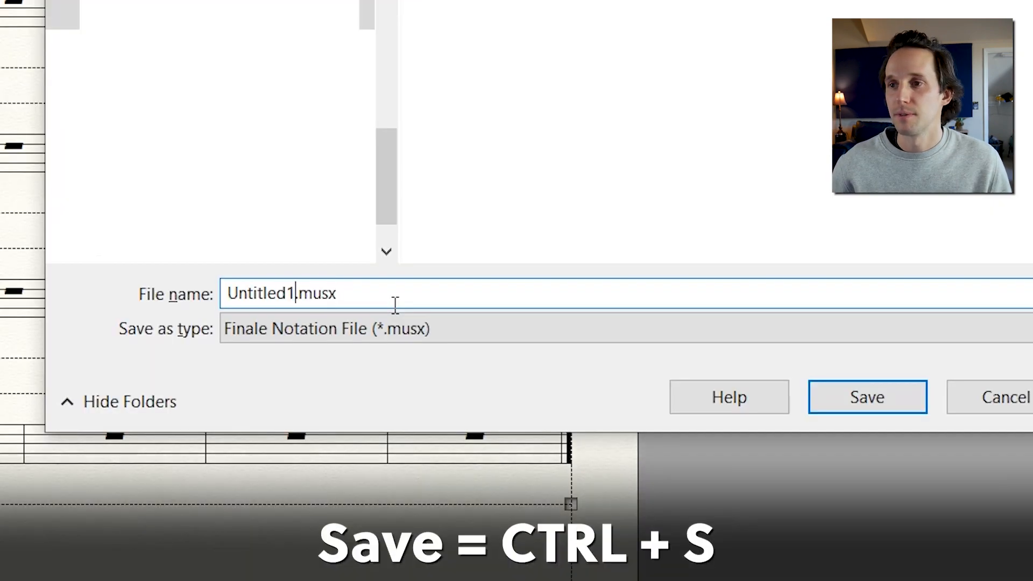
key(ctrl+BackSpace)
text(Drum Set )
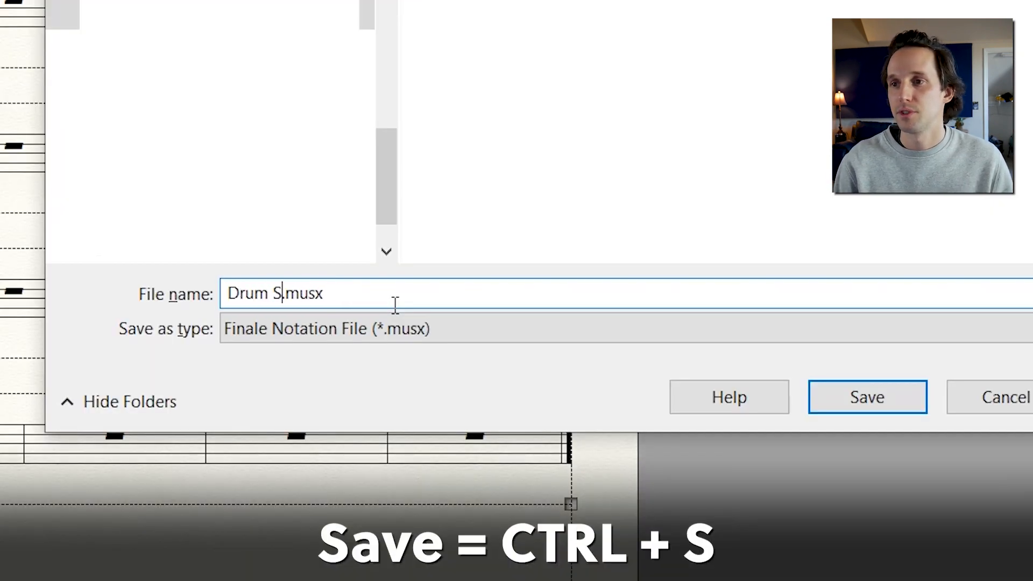
text(Video)
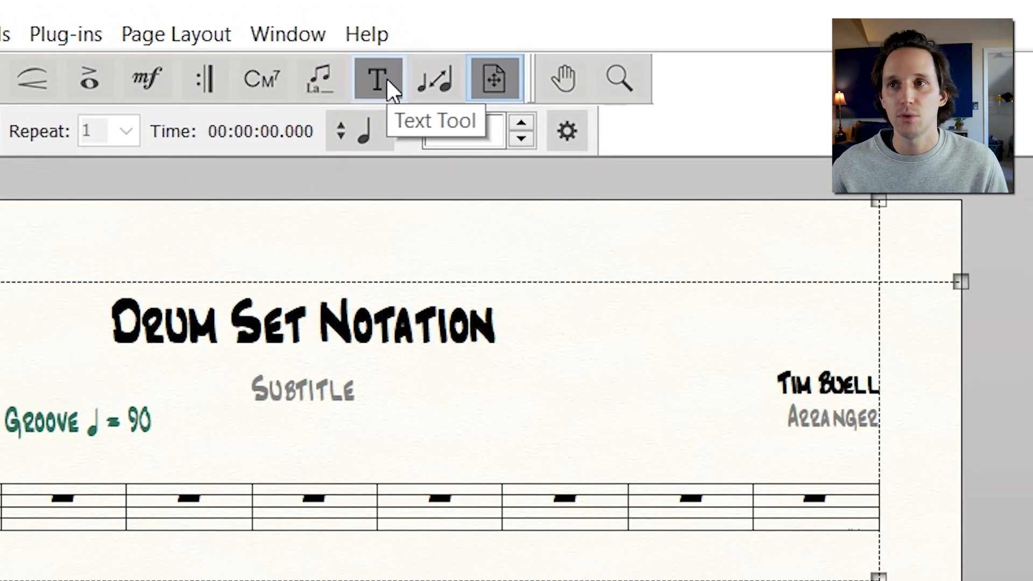
Delete the Arranger, Subtitle and Score placeholder text blocks with the Text Tool
click(387, 78)
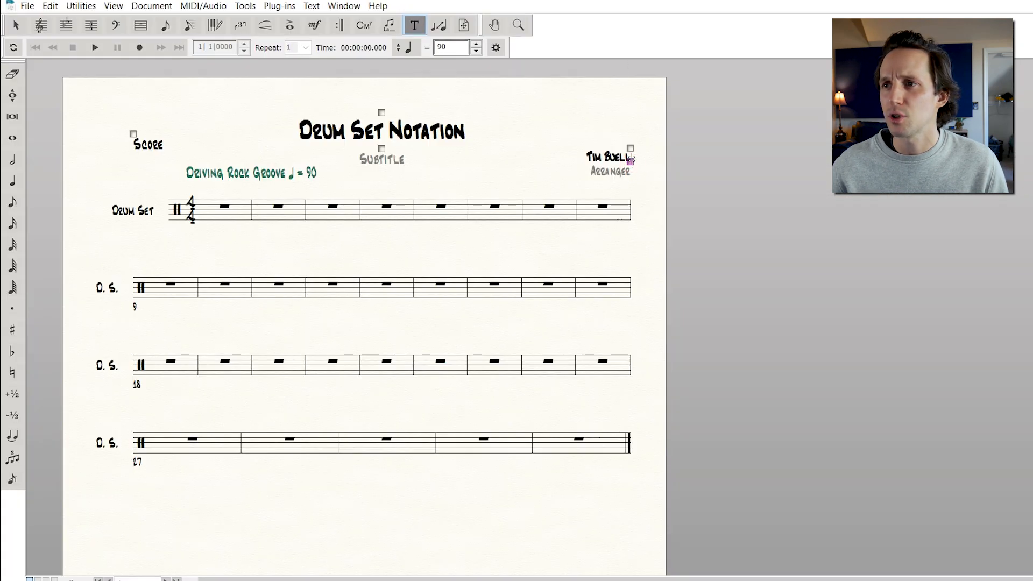
key(Delete)
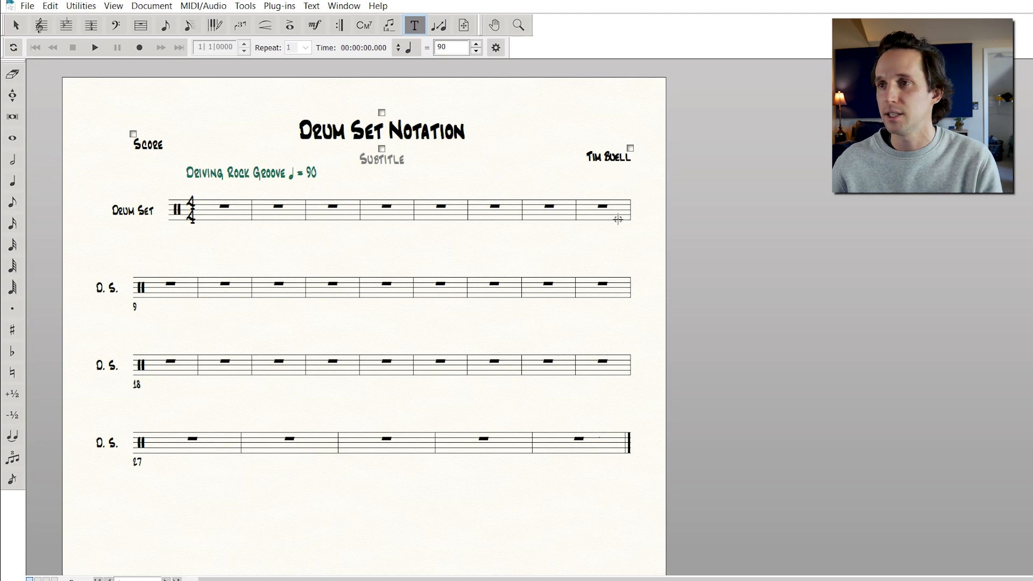
click(382, 147)
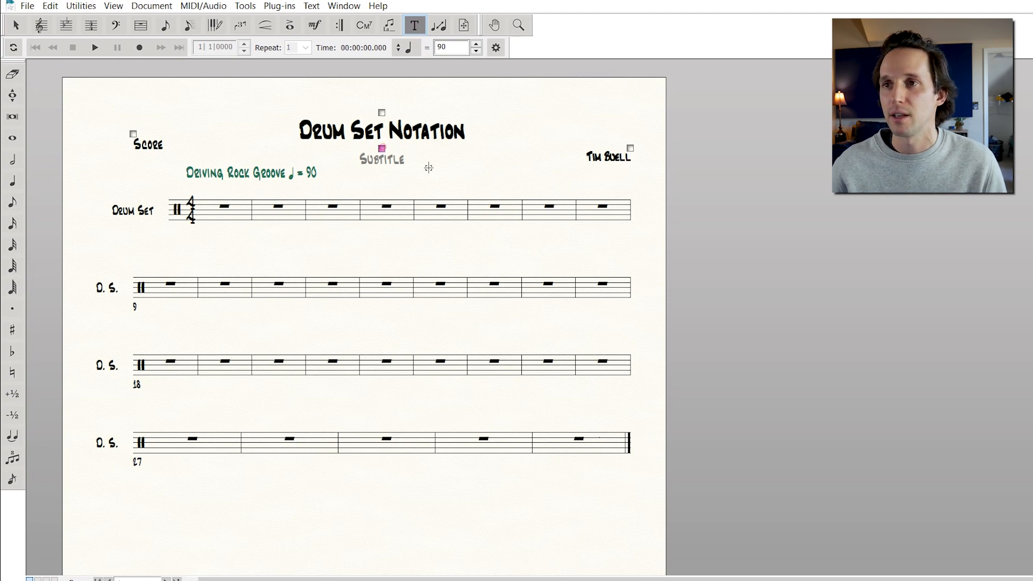
key(Delete)
click(133, 134)
key(Delete)
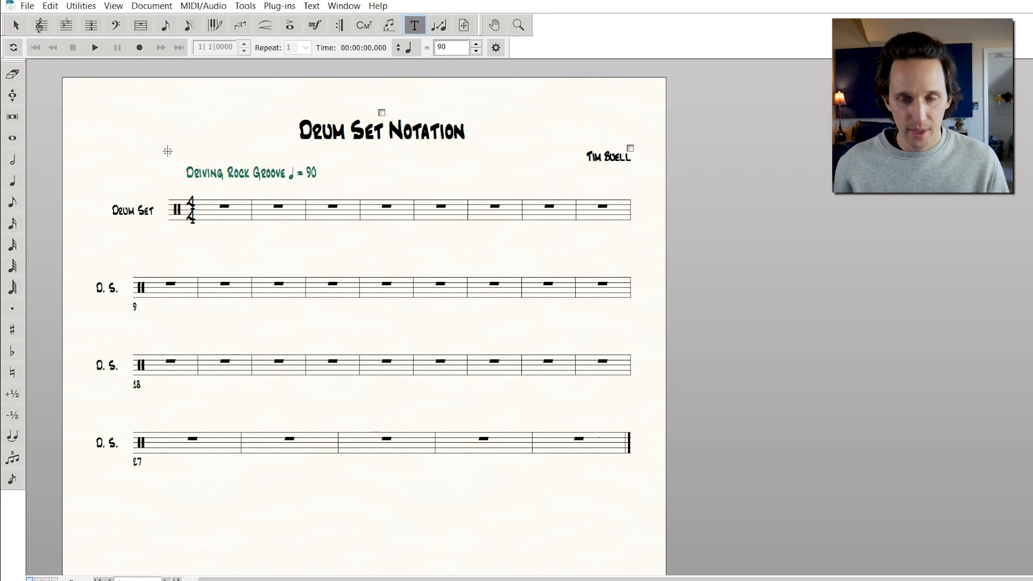
Clear the drum staff's full instrument name in the Score Manager
key(Escape)
drag(83, 170, 172, 247)
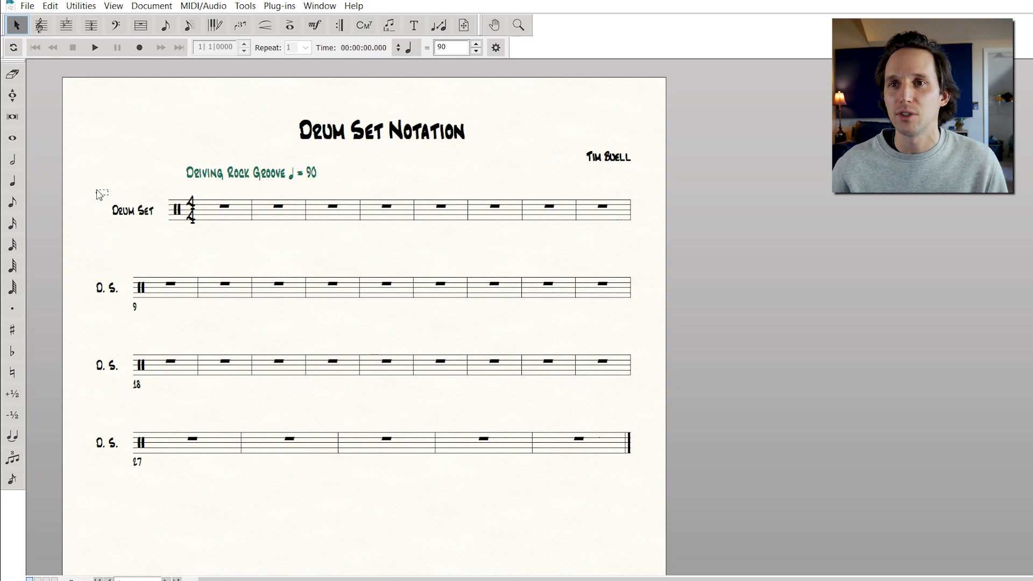
drag(78, 262, 131, 505)
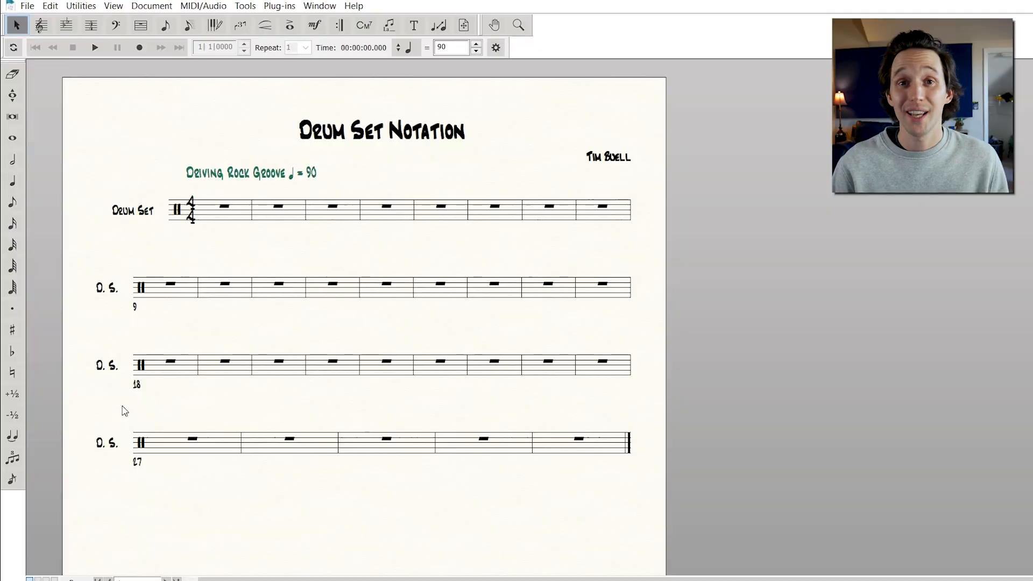
key(ctrl+k)
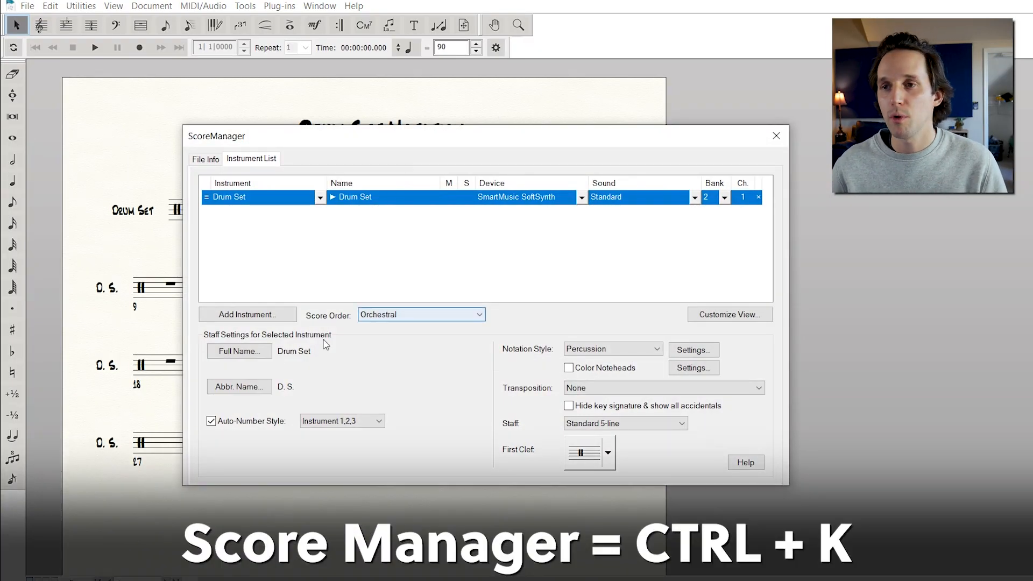
click(229, 353)
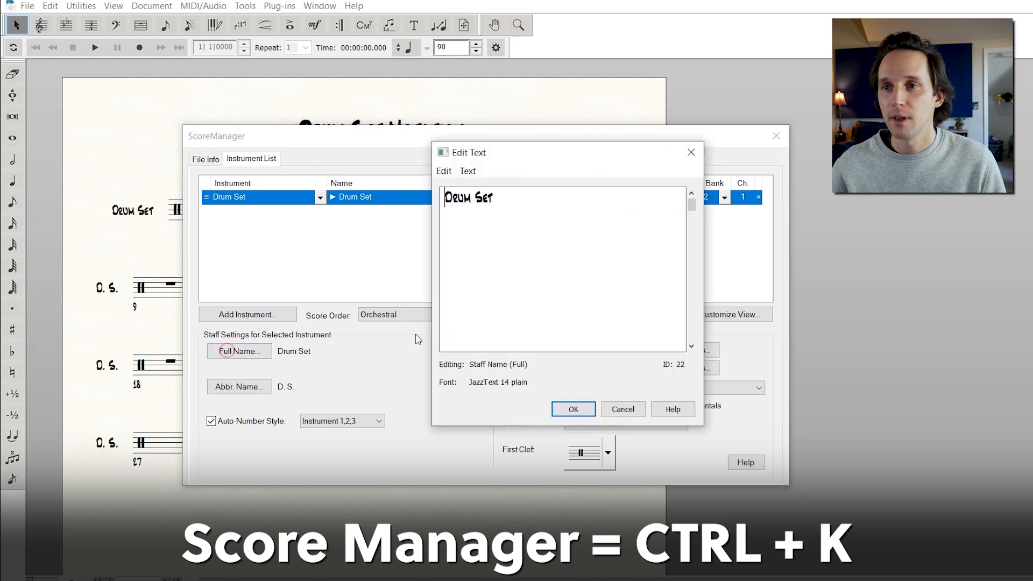
drag(507, 197, 351, 202)
key(BackSpace)
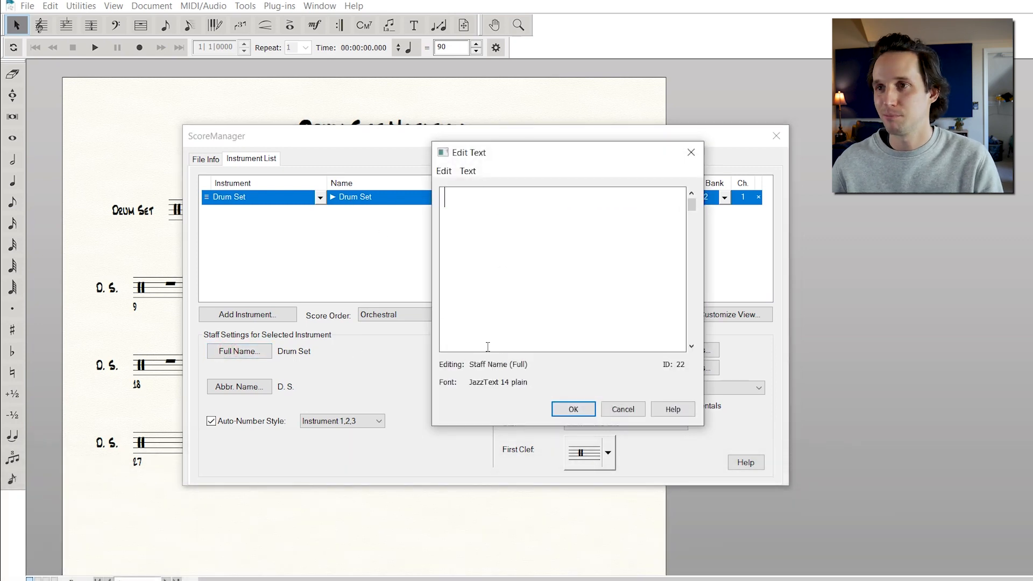
click(587, 410)
Clear the staff's abbreviated name and close the Score Manager
click(235, 387)
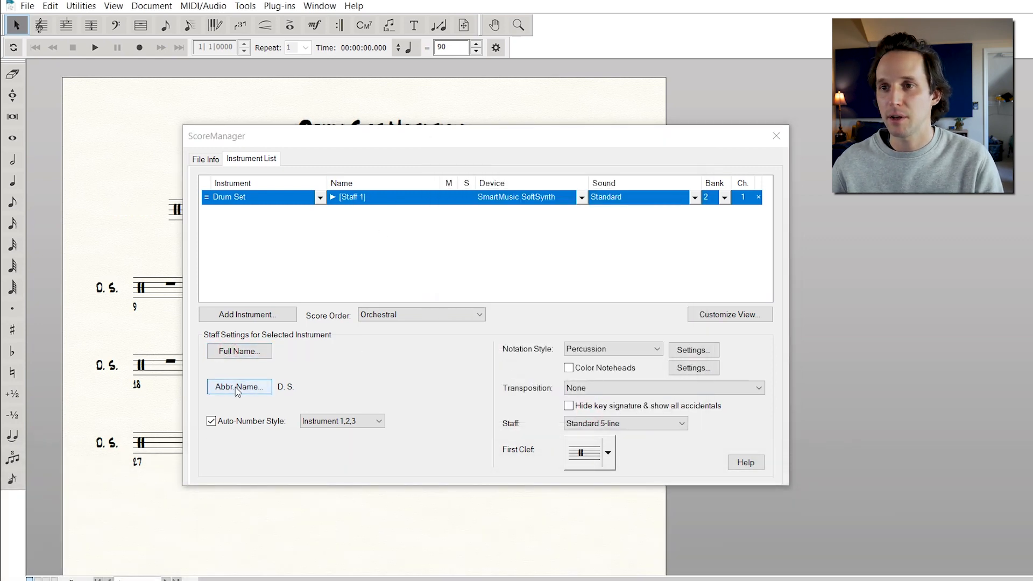
drag(489, 194, 432, 201)
key(BackSpace)
click(562, 410)
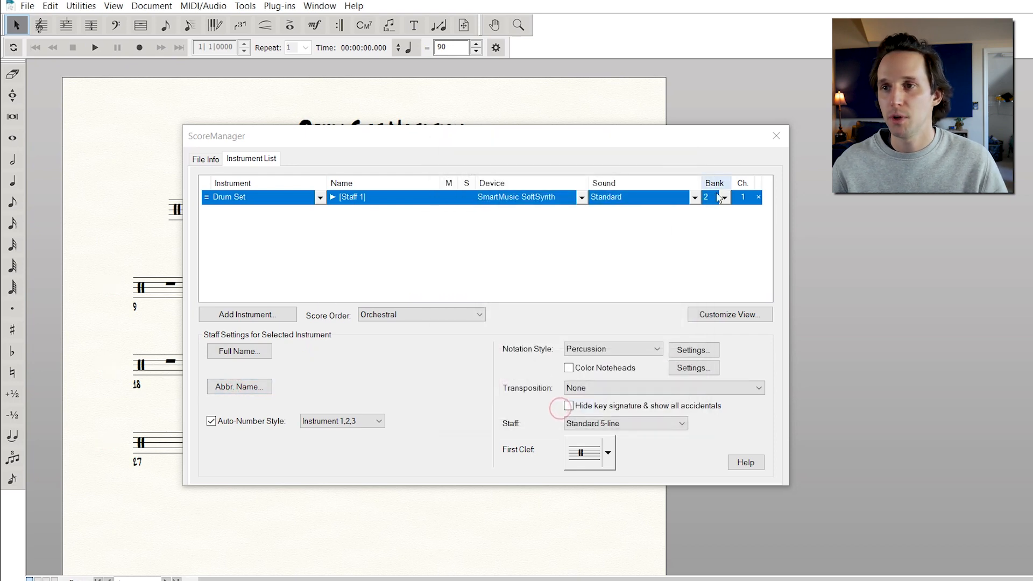
click(776, 135)
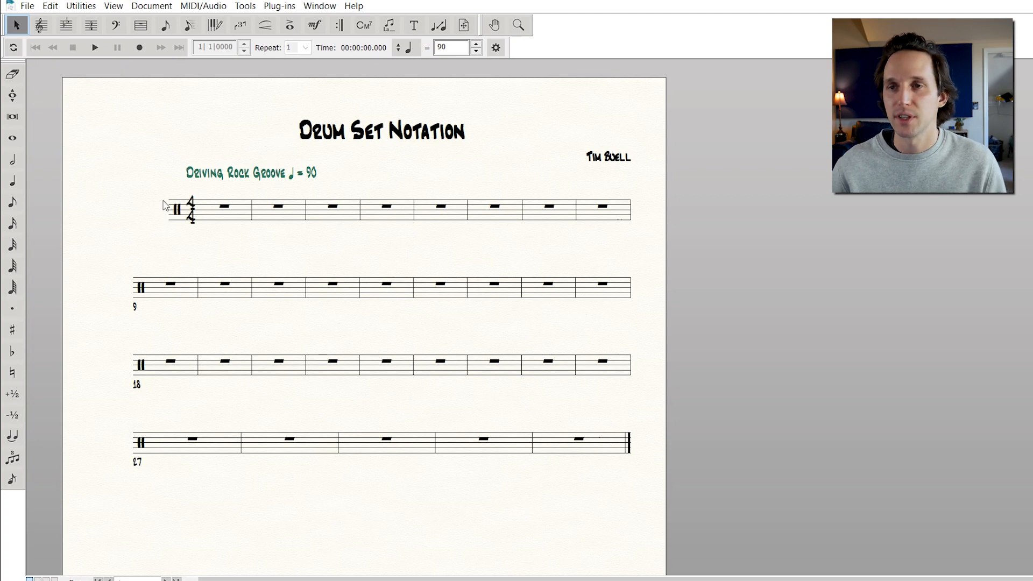
Move the first system's left edge to line up with the other systems using the Page Layout Tool
drag(89, 177, 176, 234)
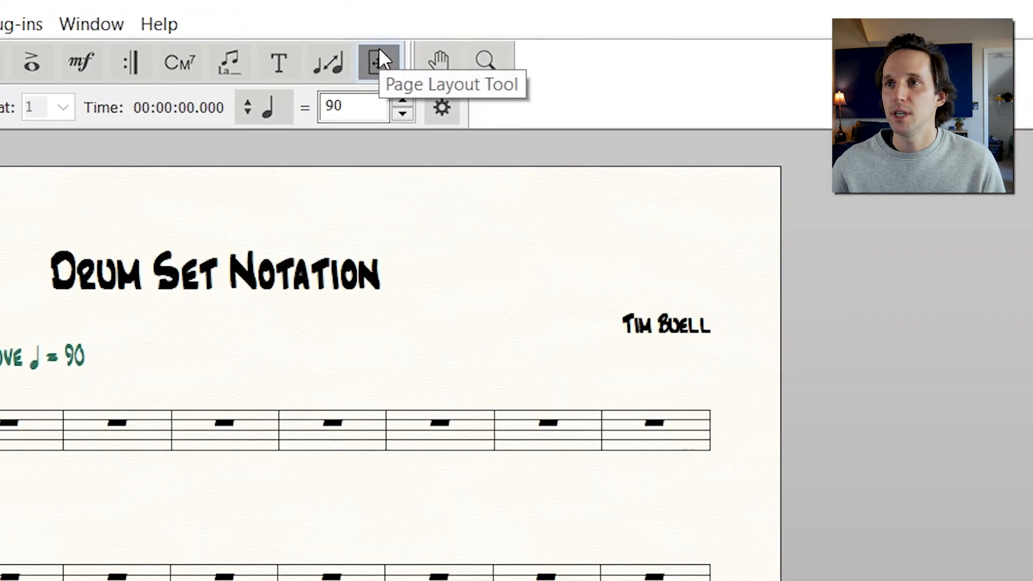
click(379, 49)
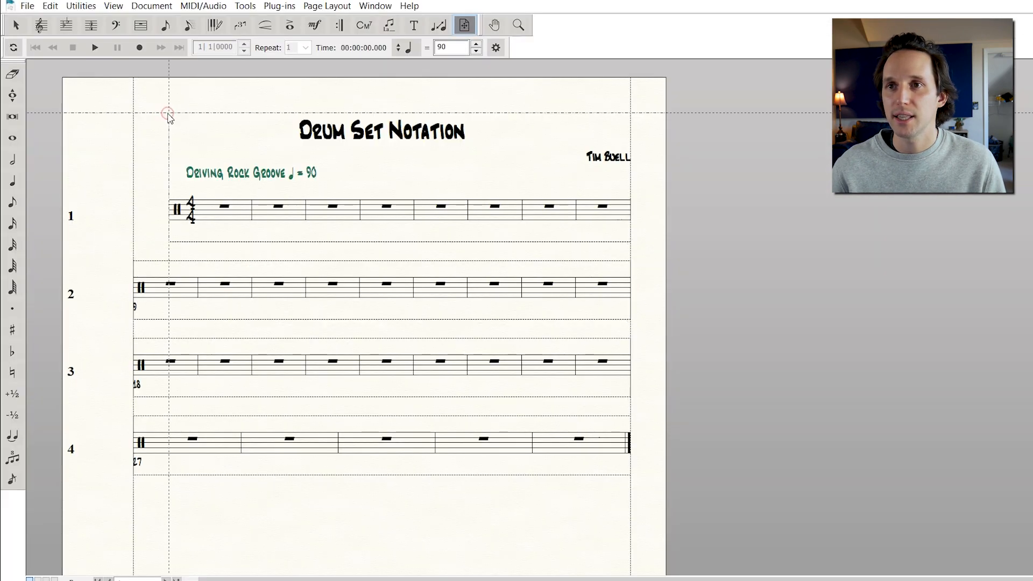
drag(168, 116, 133, 117)
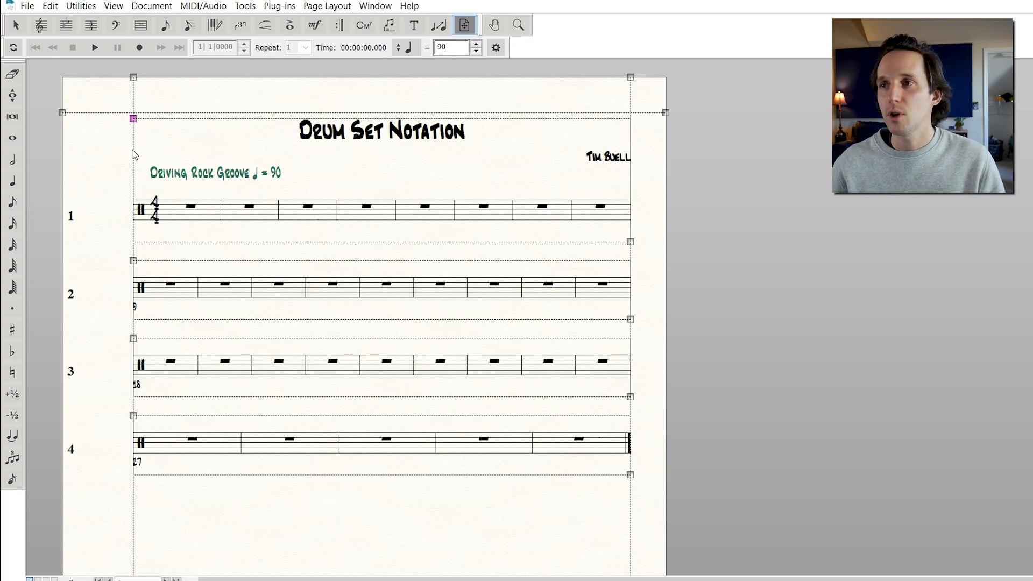
Set the left page margin to 0.5 and apply the margins to all pages
right_click(134, 78)
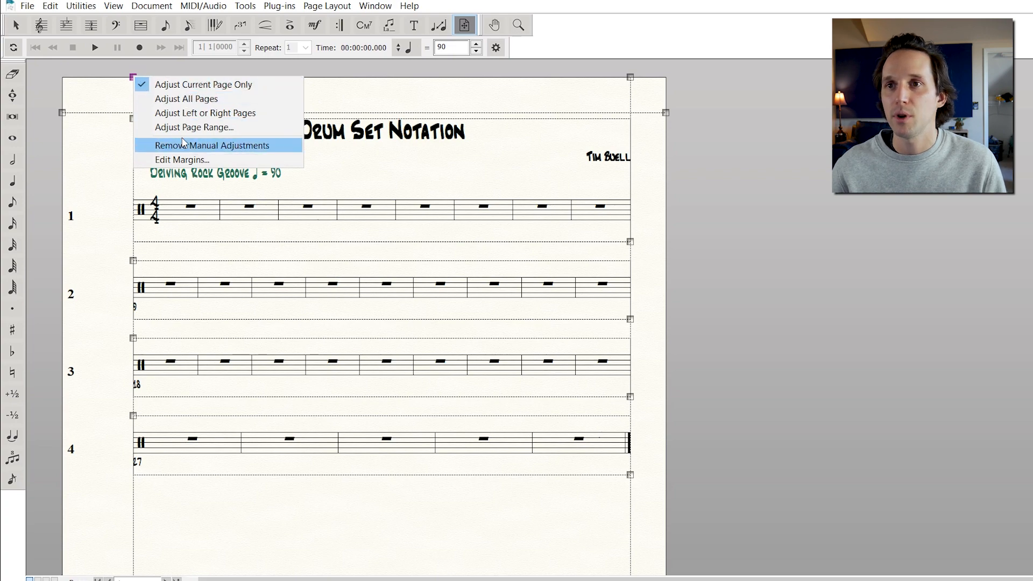
click(186, 160)
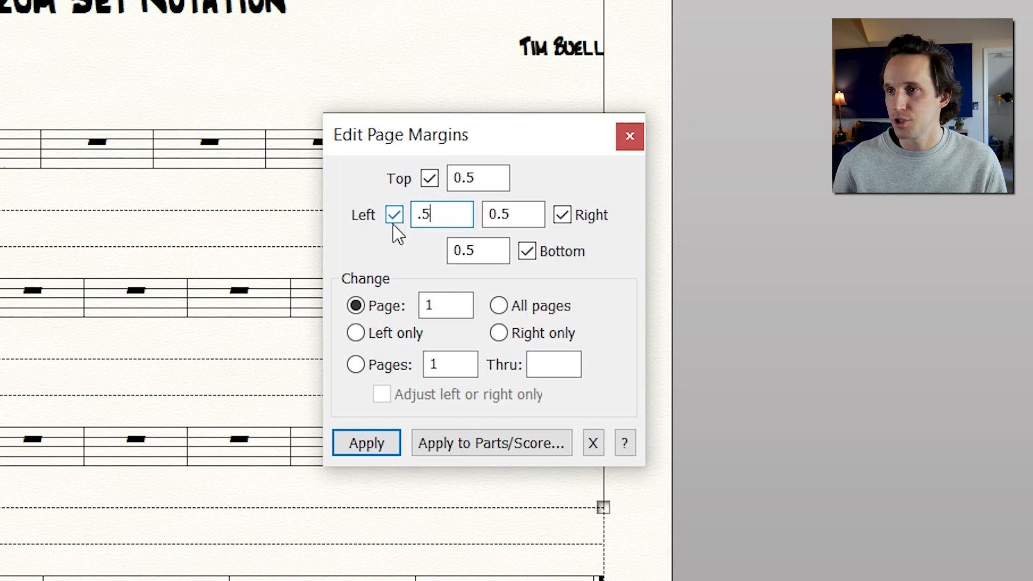
text(0)
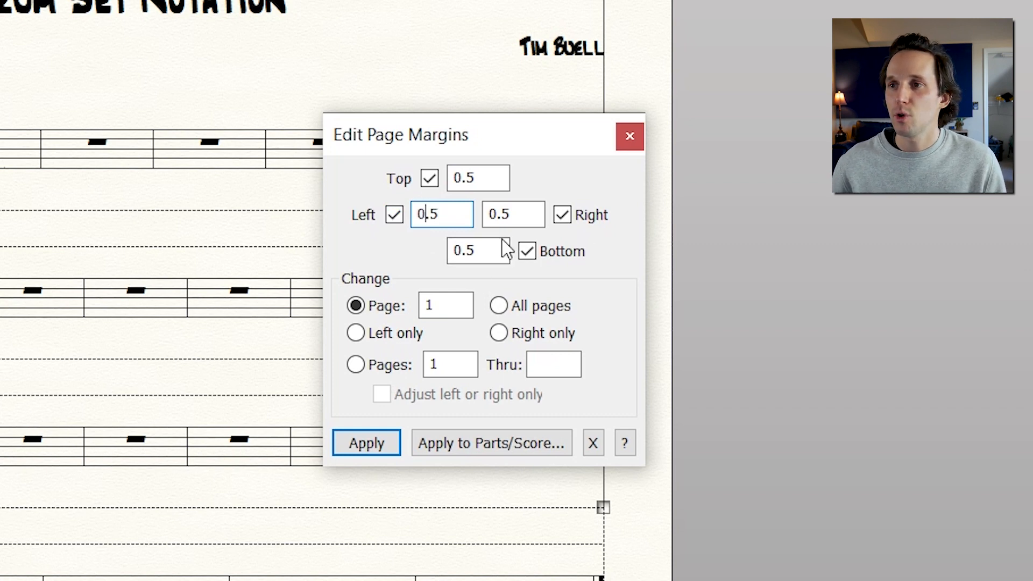
click(498, 305)
click(377, 443)
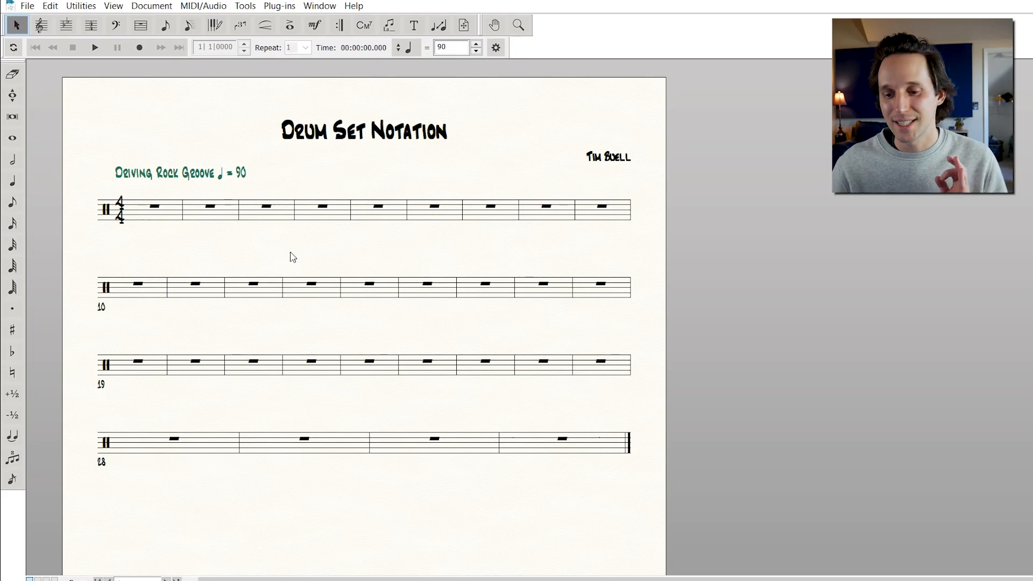
Select all measures and lock the layout to 3 measures per system
click(145, 28)
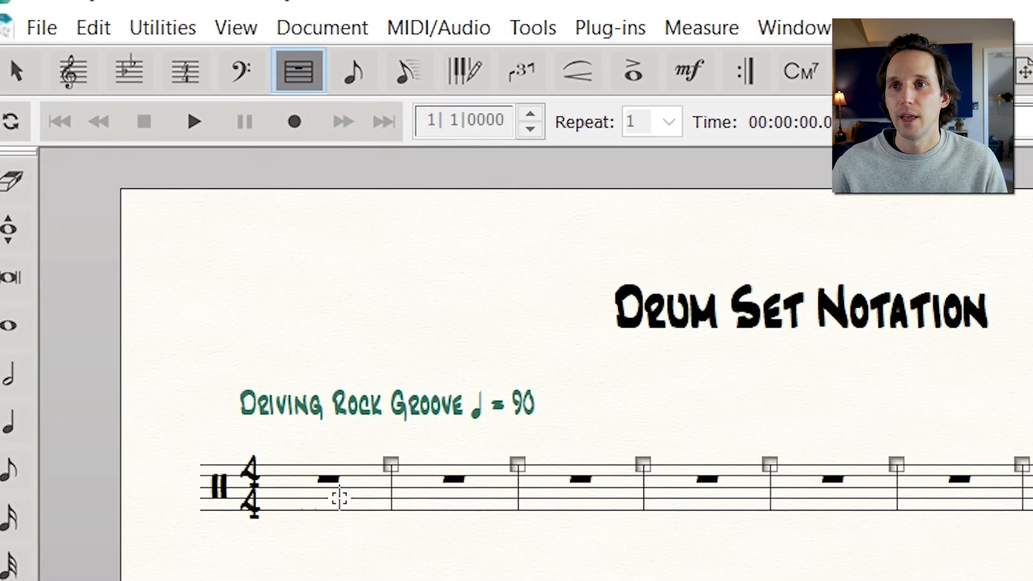
click(339, 495)
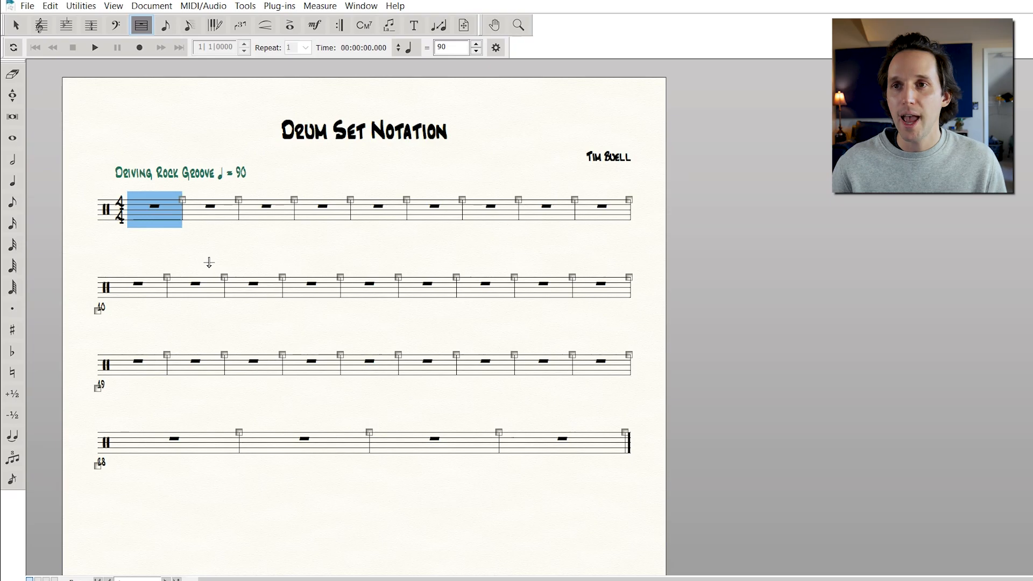
key(ctrl+a)
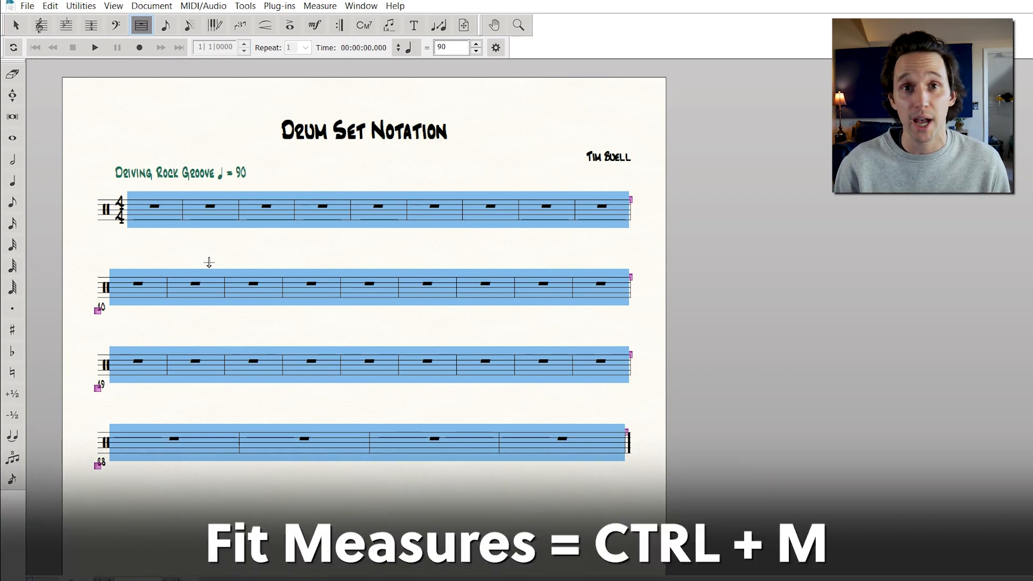
key(ctrl+m)
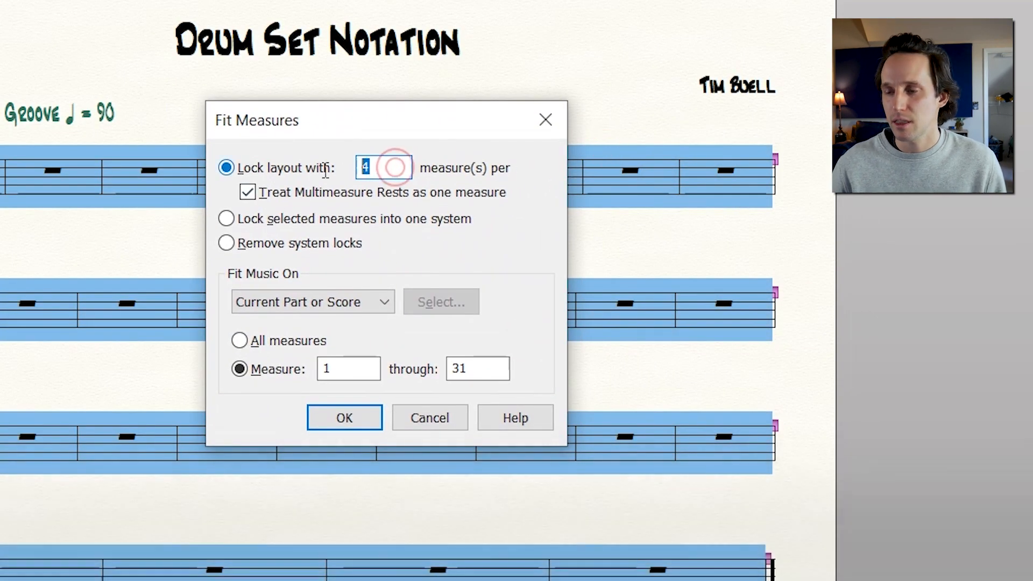
text(3)
key(Return)
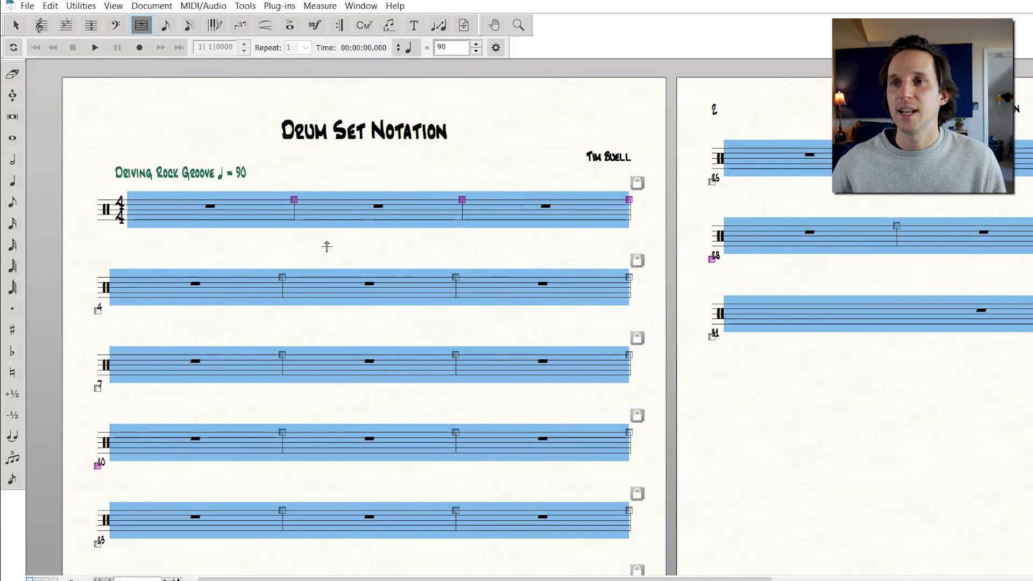
click(327, 246)
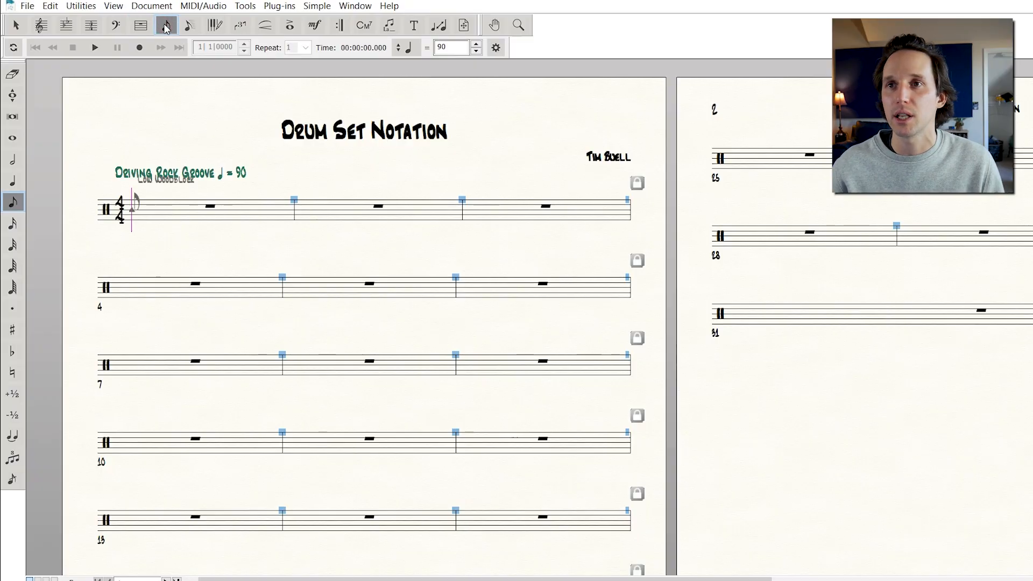
Switch to Simple Entry eighth notes and step through the drum set's instrument sounds to reach Hi-Hat Closed
click(166, 27)
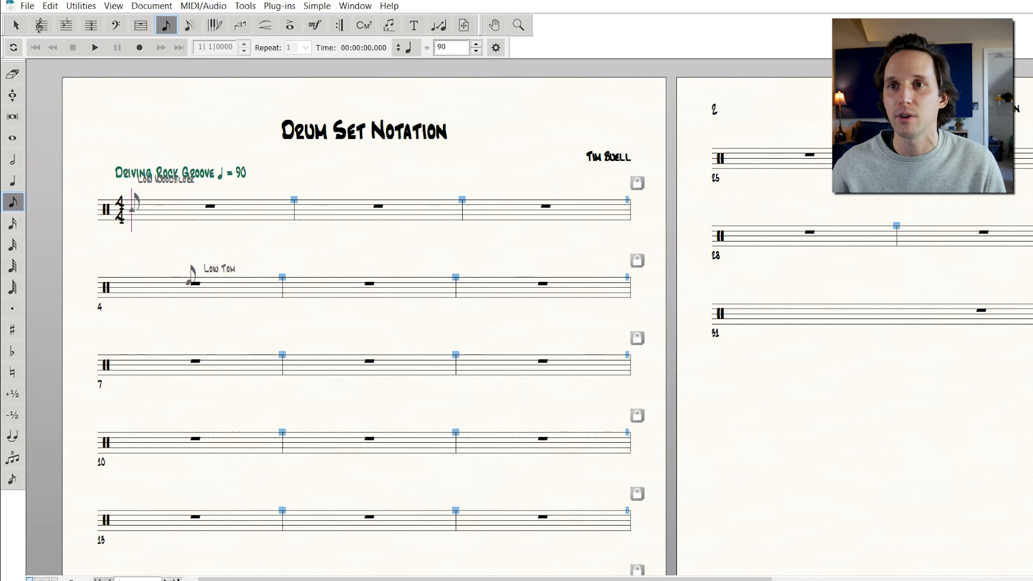
key(ctrl+2)
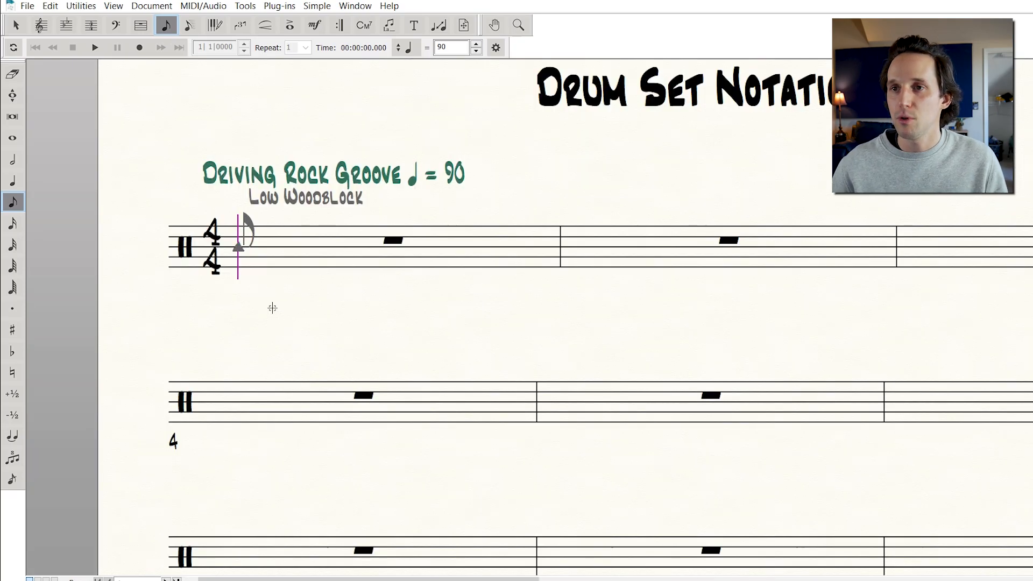
key(ctrl+equal)
key(Up)
key(Down)
key(Down)
key(Up)
key(Up)
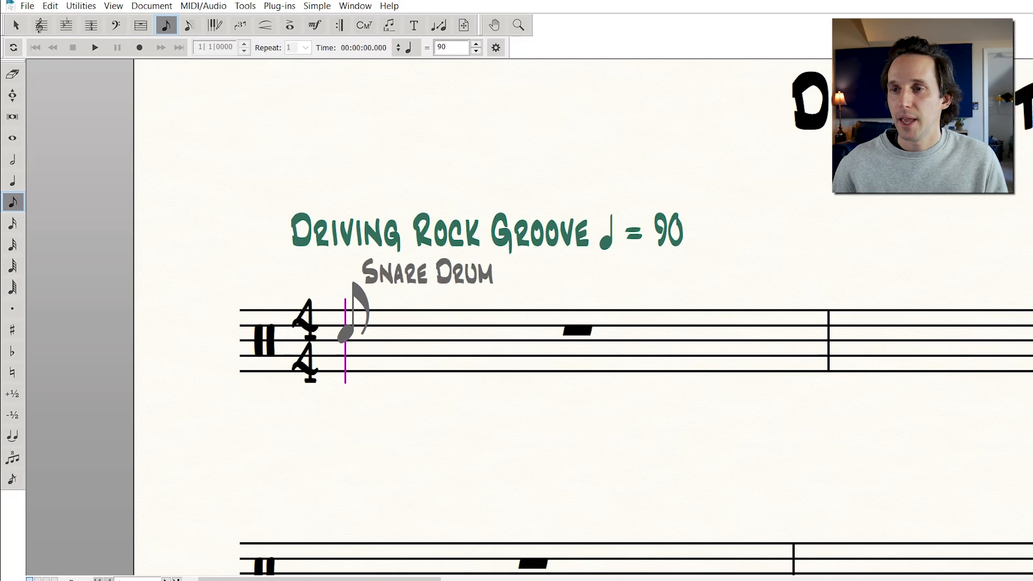
key(Up)
key(Up)
key(Up)
key(Up)
key(Down)
key(Down)
key(Down)
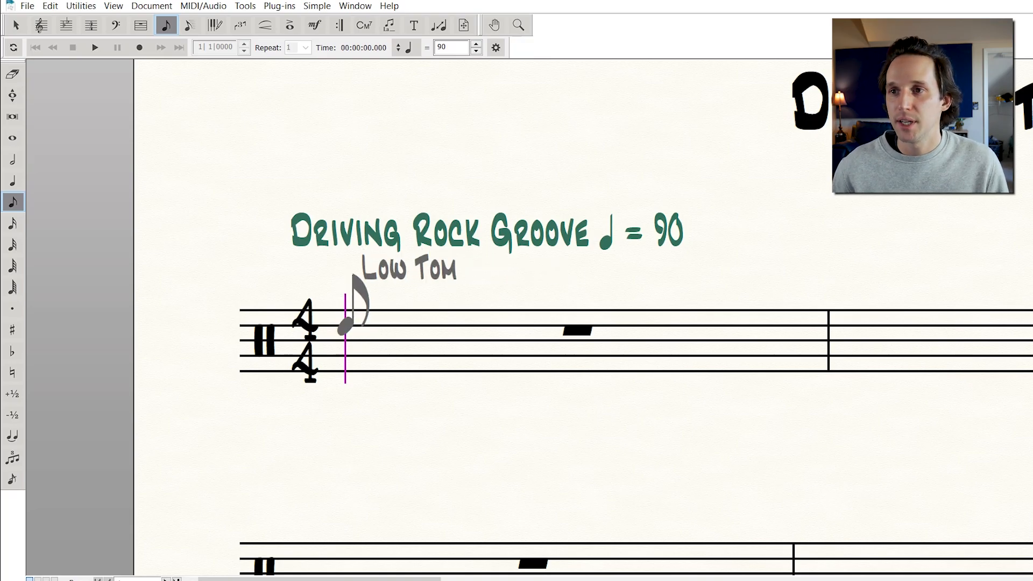
key(Down)
key(Up)
key(Up)
key(Up)
key(Up)
key(Up)
key(Down)
key(Down)
key(Down)
key(Down)
key(Down)
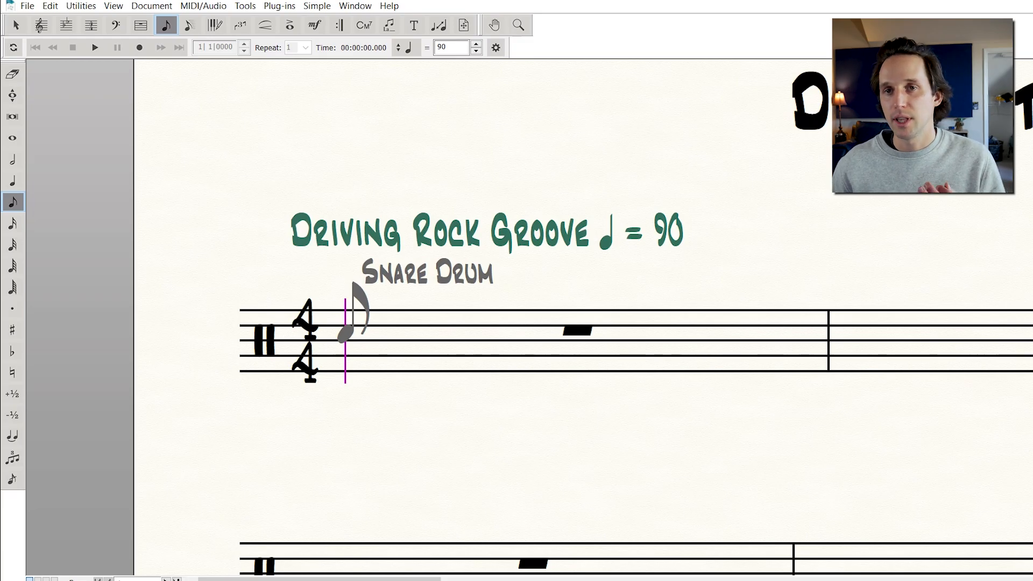
key(Right)
key(Left)
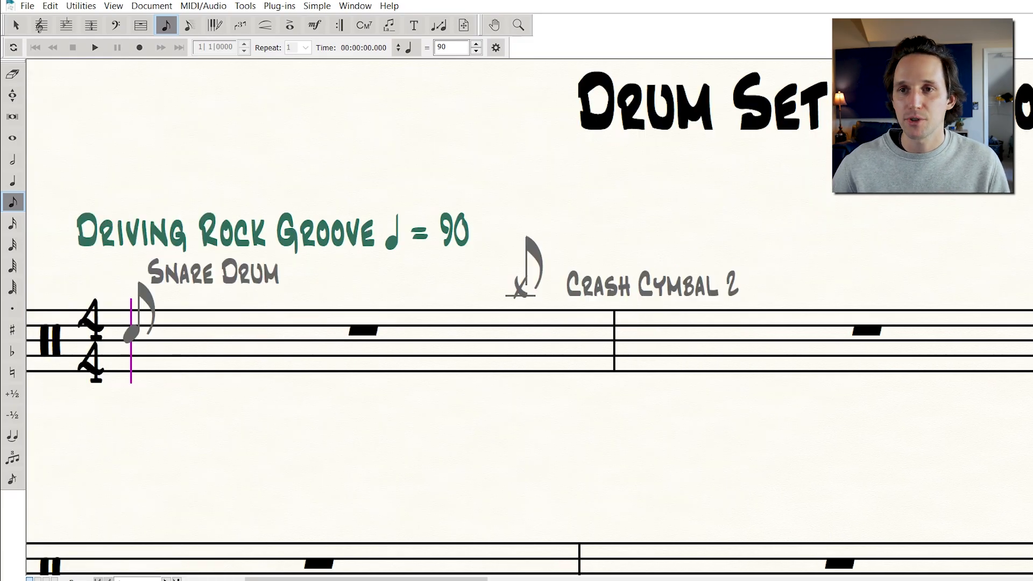
scroll(557, 290, left, 5)
key(Up)
key(Down)
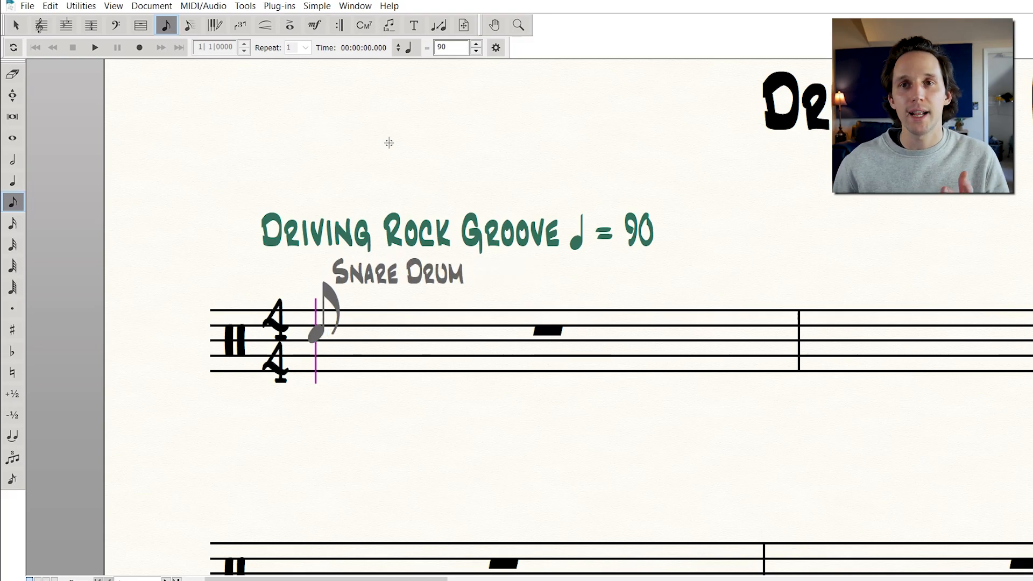
key(Up)
key(Up)
key(Up)
key(Up)
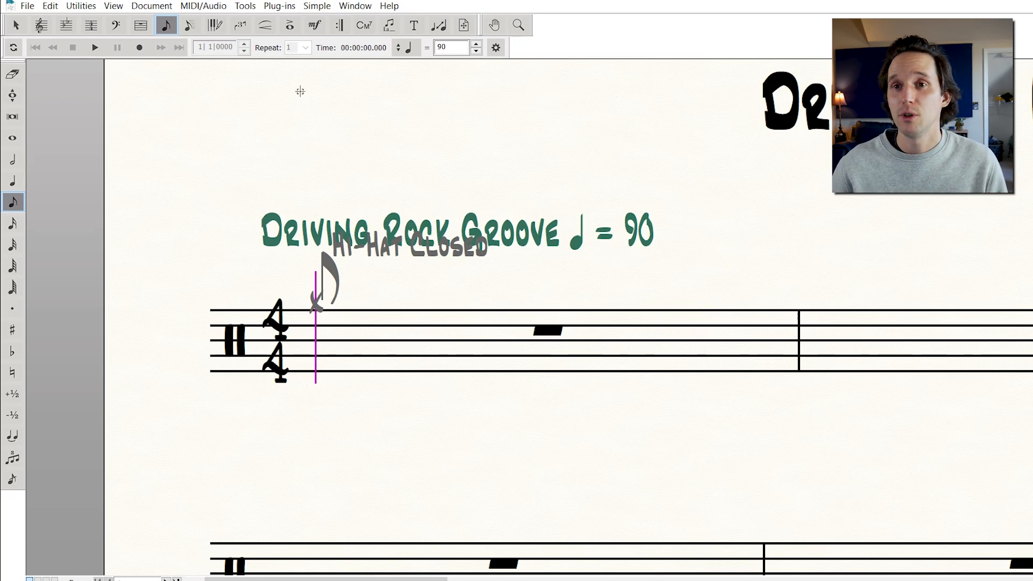
Enter a full measure of closed hi-hat eighth notes in the first measure
click(13, 222)
click(12, 202)
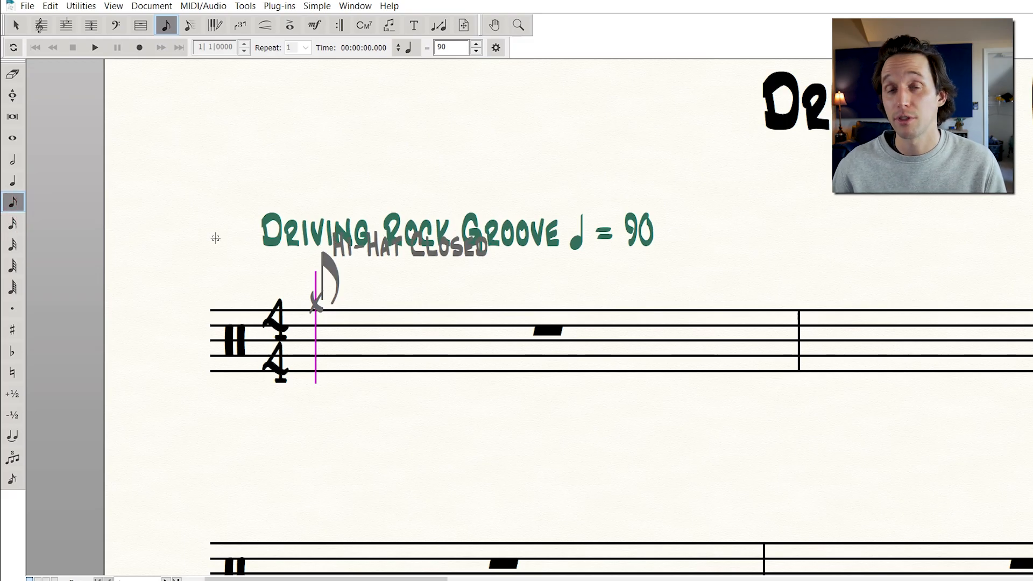
key(3)
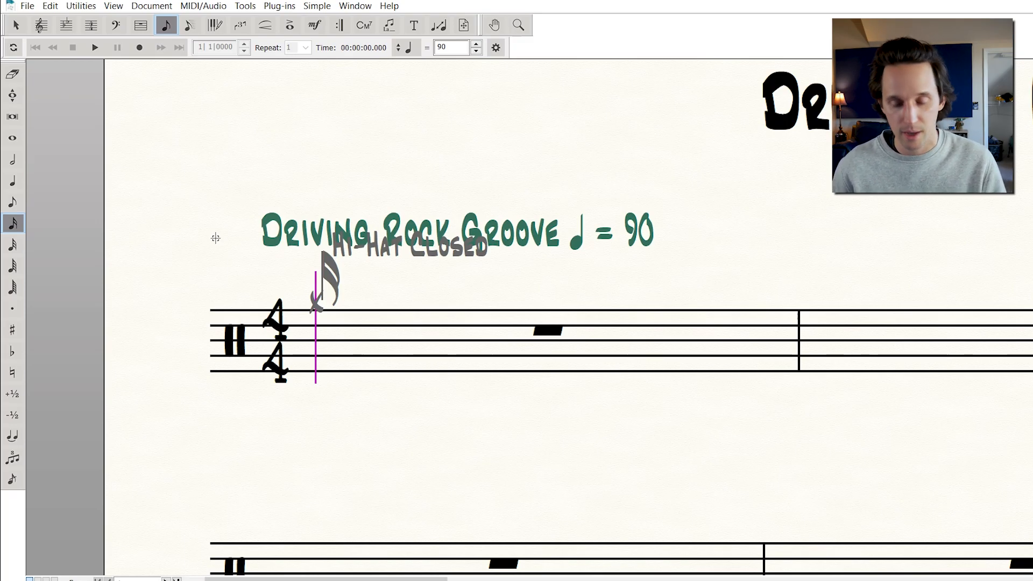
key(4)
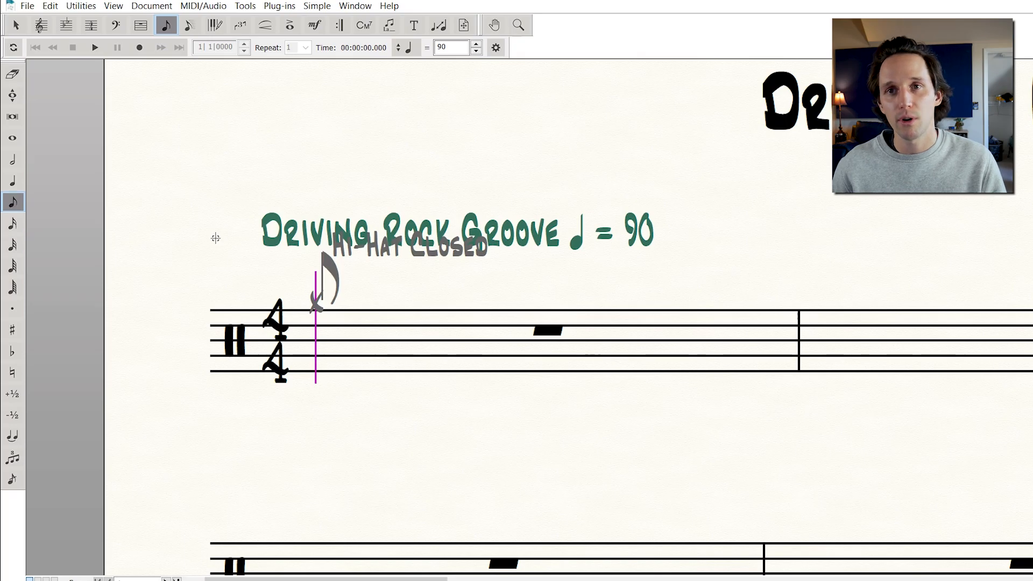
key(5)
key(4)
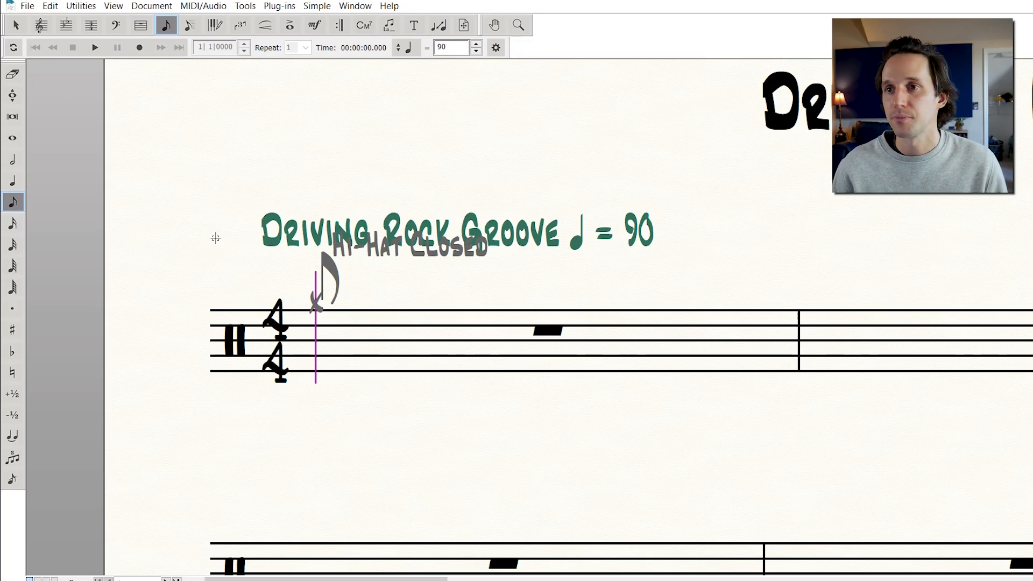
key(Return)
key(Return)
key(Return)
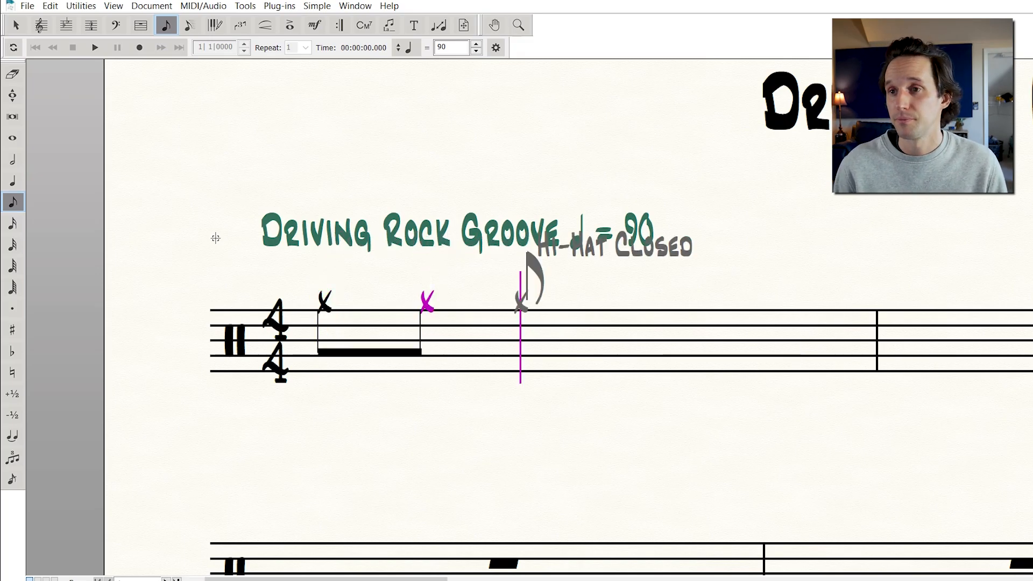
key(Return)
key(Return)
key(Return)
key(Return)
key(Return)
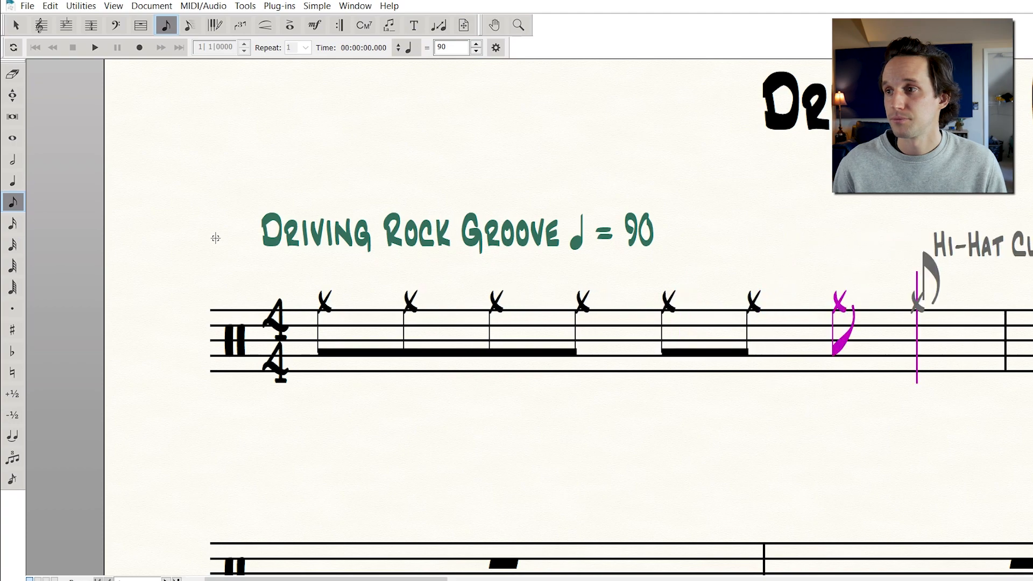
key(ctrl+minus)
scroll(217, 238, left, 6)
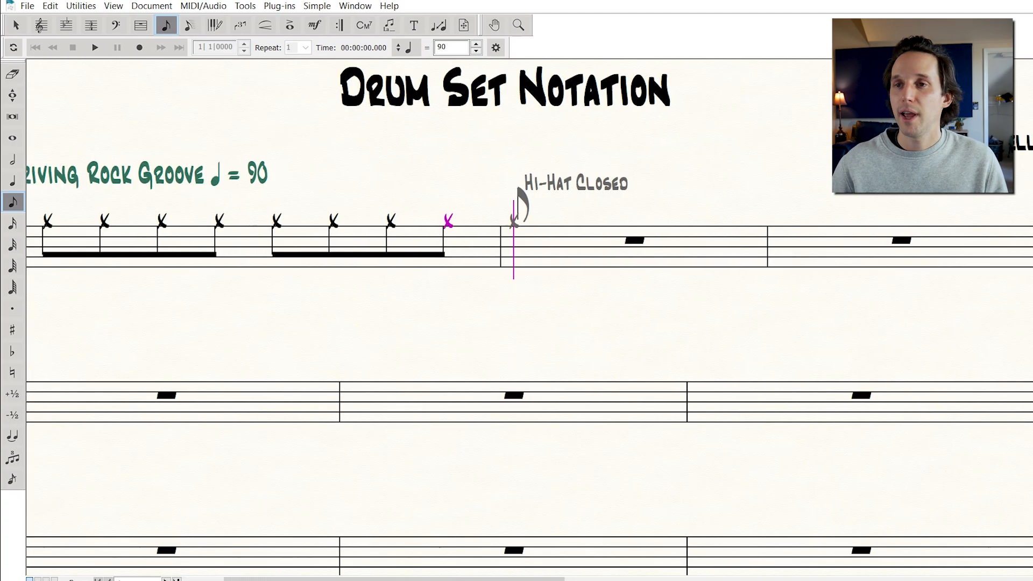
scroll(238, 276, left, 2)
scroll(451, 472, up, 1)
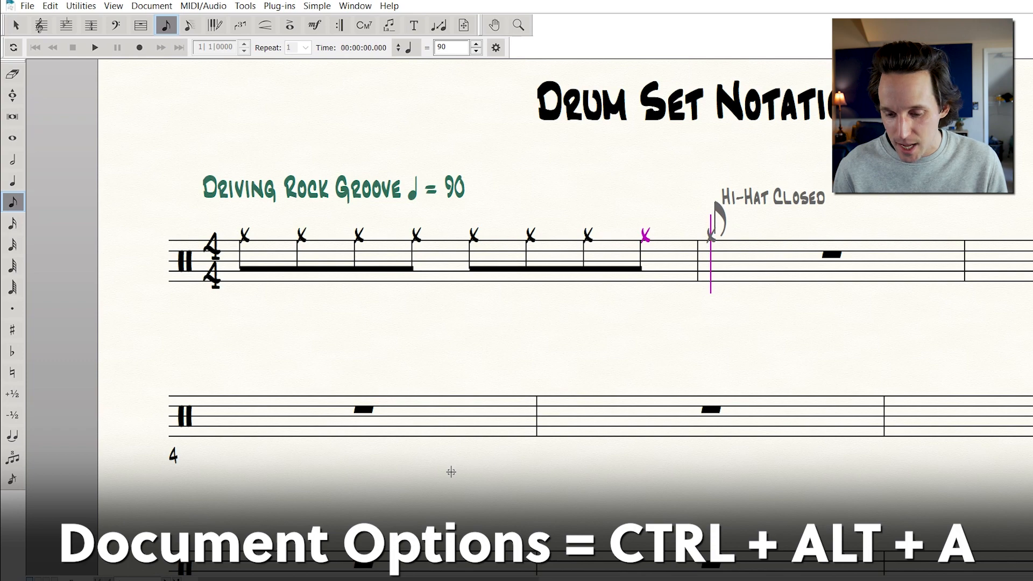
In Document Options Layers, freeze Layer 1 stems Up and turn off applying adjustments only when notes are in other layers
key(ctrl+alt+a)
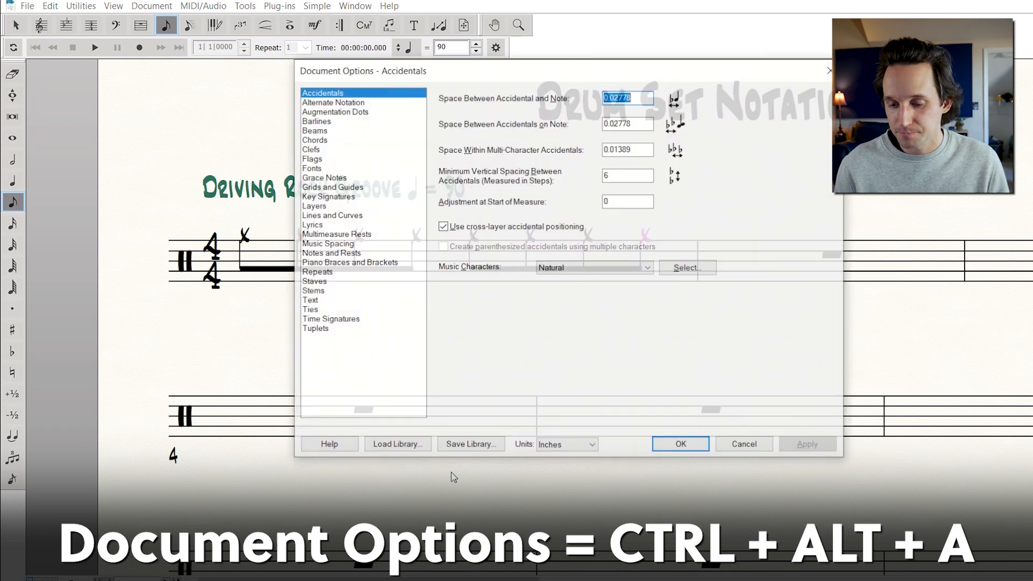
click(313, 291)
click(323, 207)
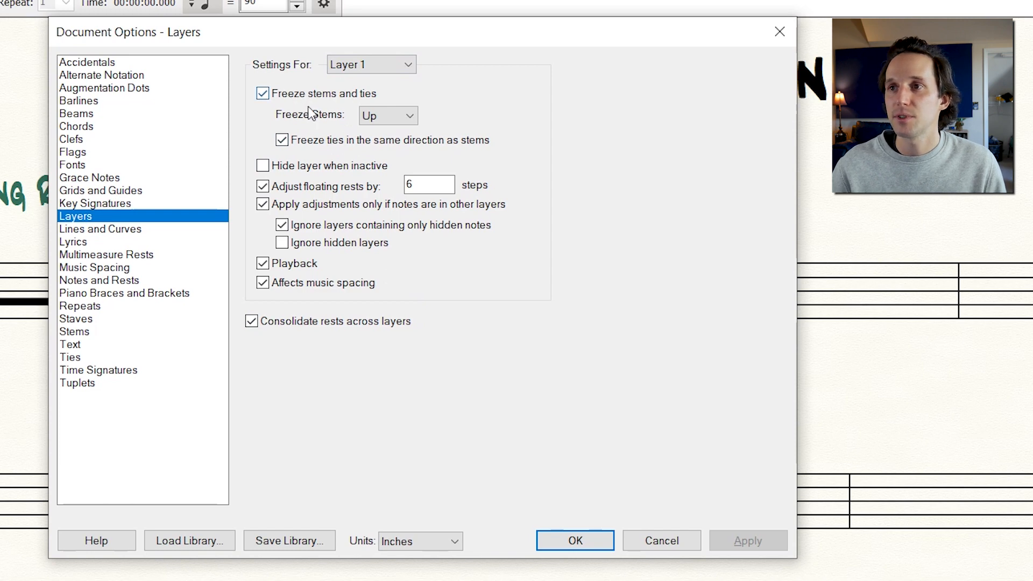
click(372, 112)
click(372, 112)
click(473, 110)
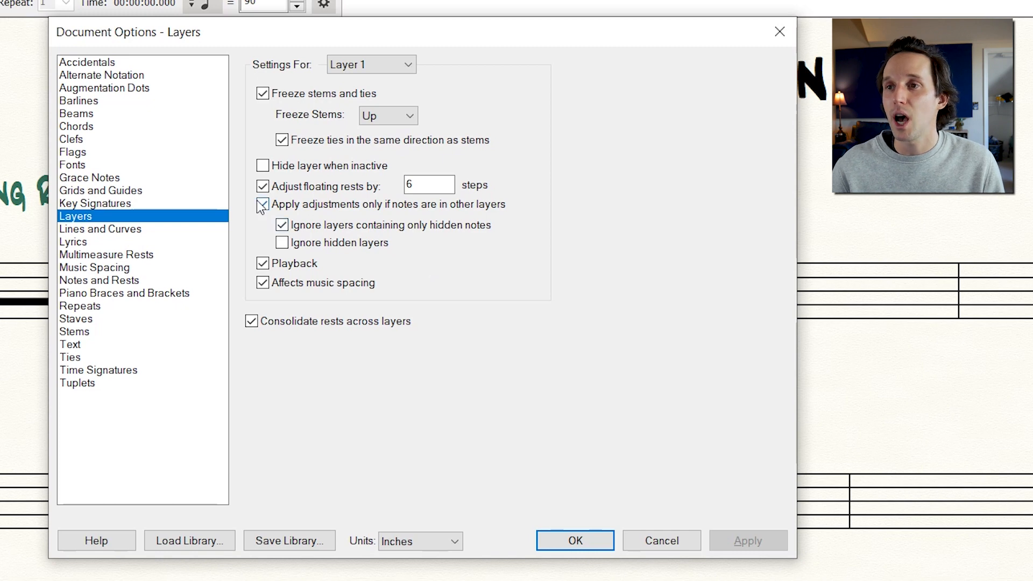
click(404, 203)
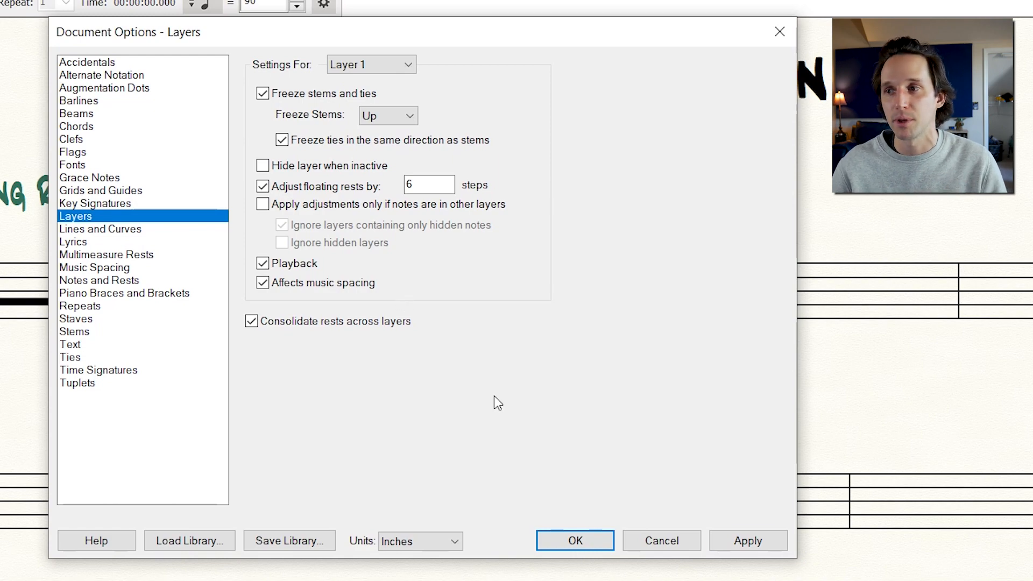
click(778, 543)
click(592, 541)
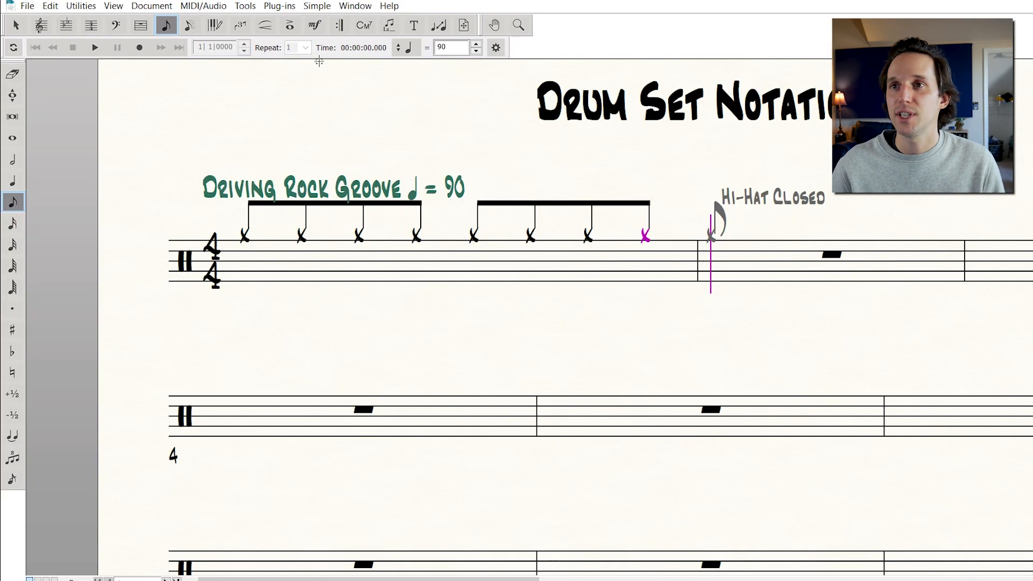
Move the Driving Rock Groove tempo marking up and left with the Expression Tool
click(315, 25)
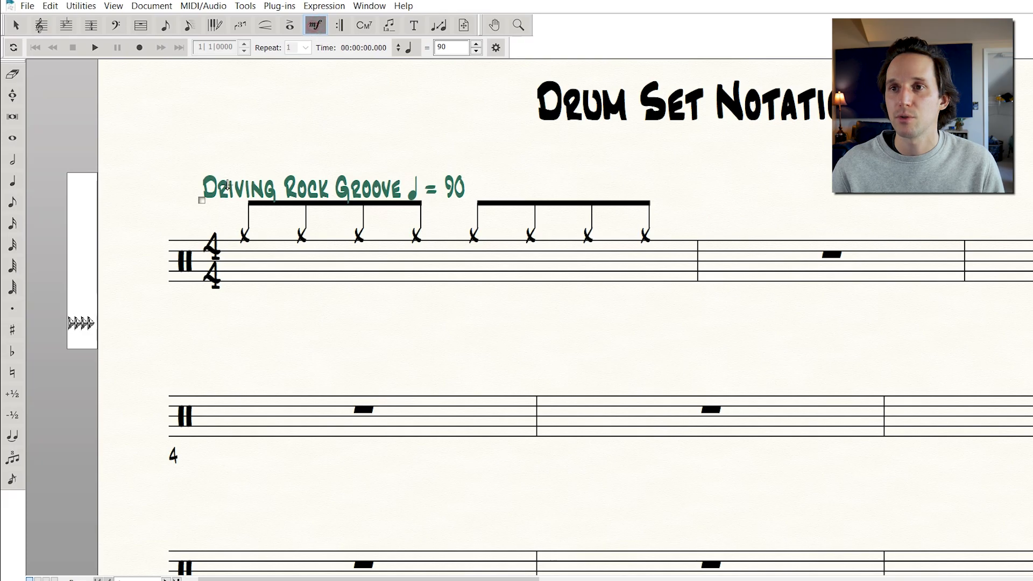
drag(202, 201, 161, 176)
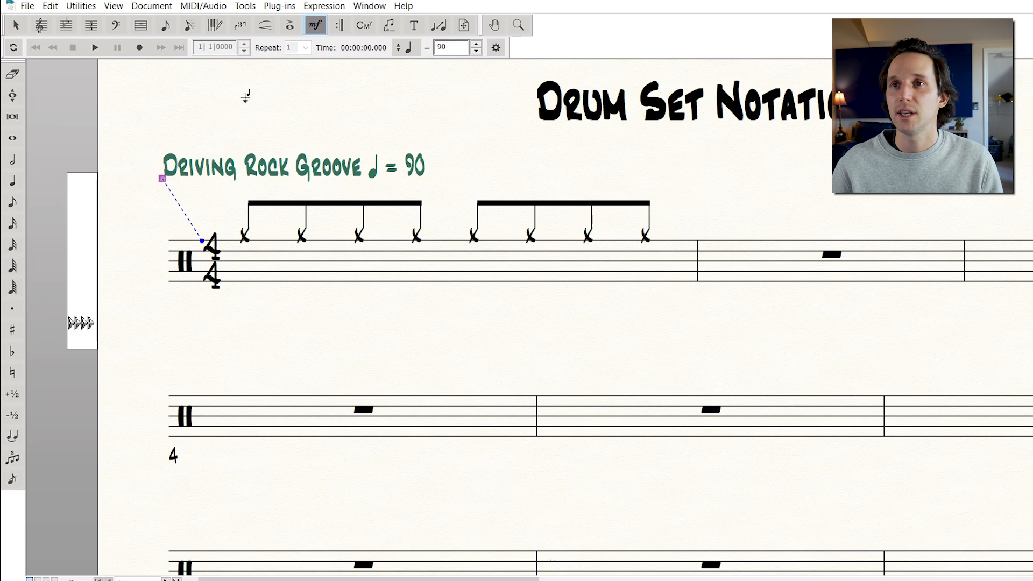
Return to Simple Entry and move the selection across the first measure's hi-hat notes
click(165, 26)
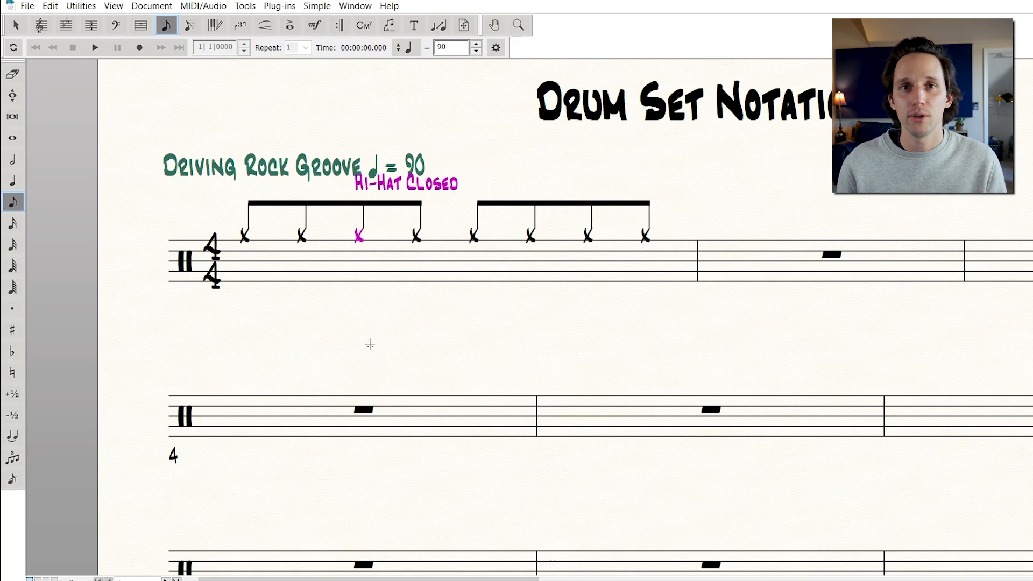
key(Right)
key(Left)
key(Left)
key(Right)
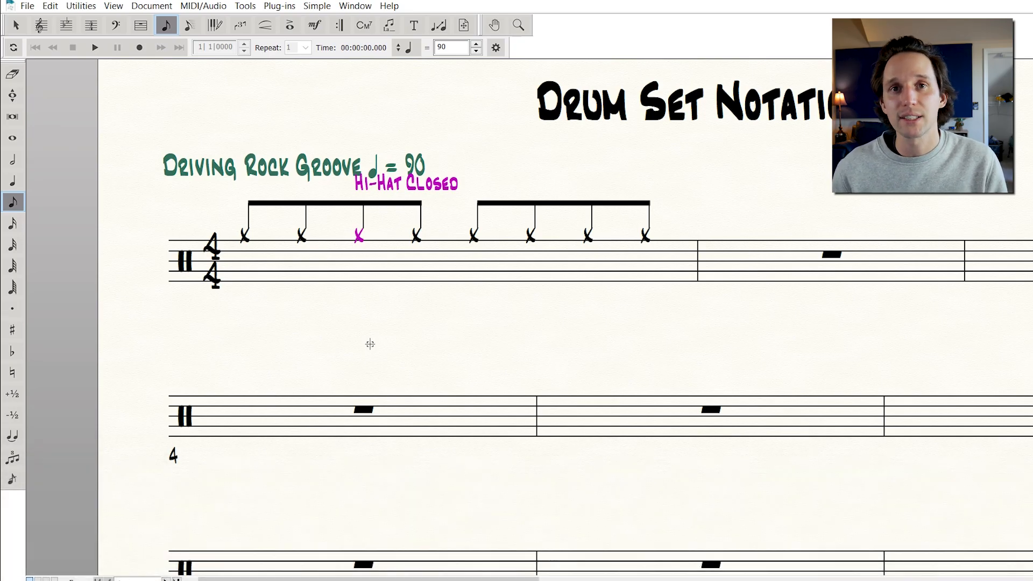
Break the first measure's hi-hat beams into pairs of eighth notes
key(slash)
key(Right)
key(Right)
key(Right)
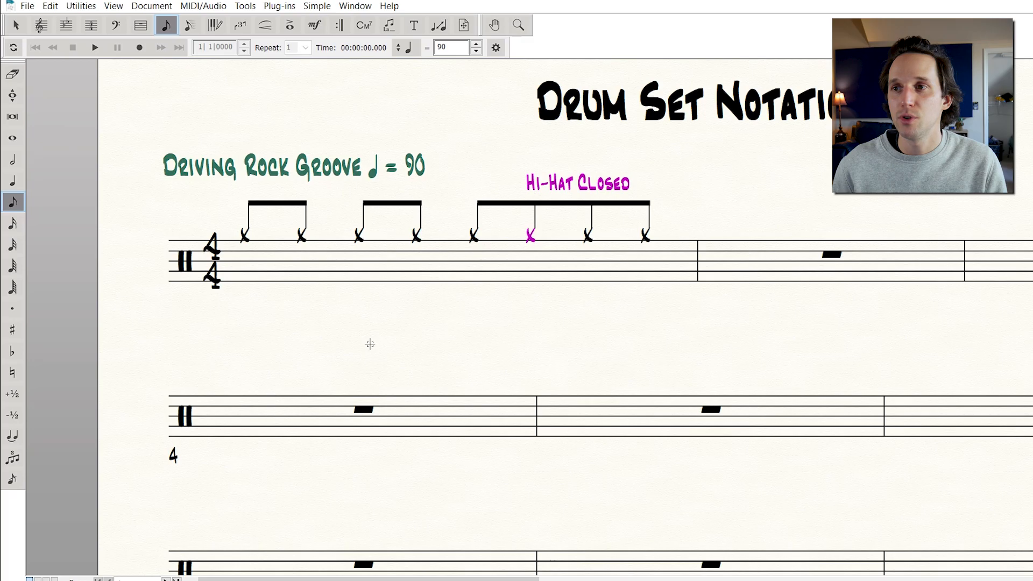
key(Right)
key(slash)
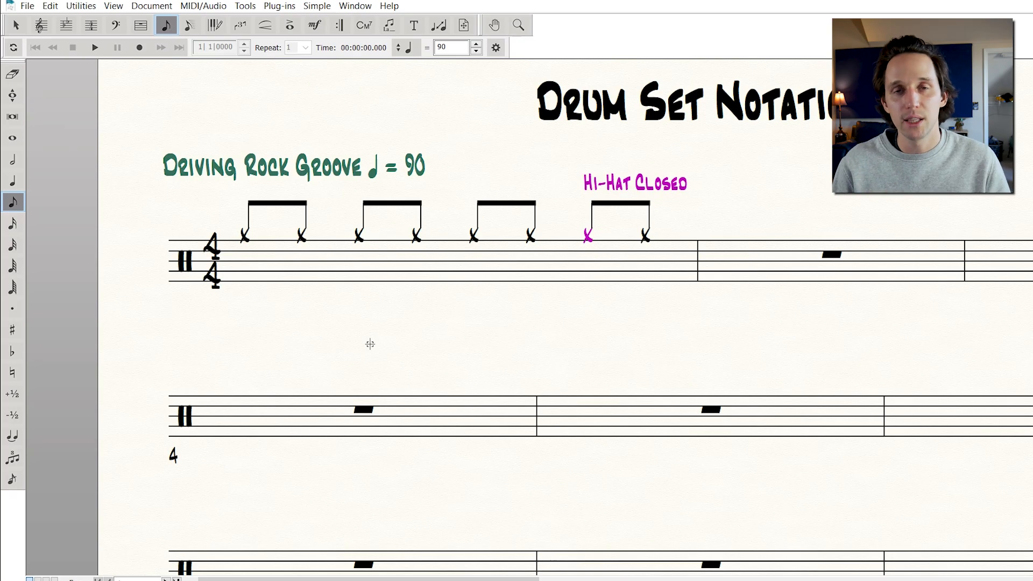
key(Left)
key(Left)
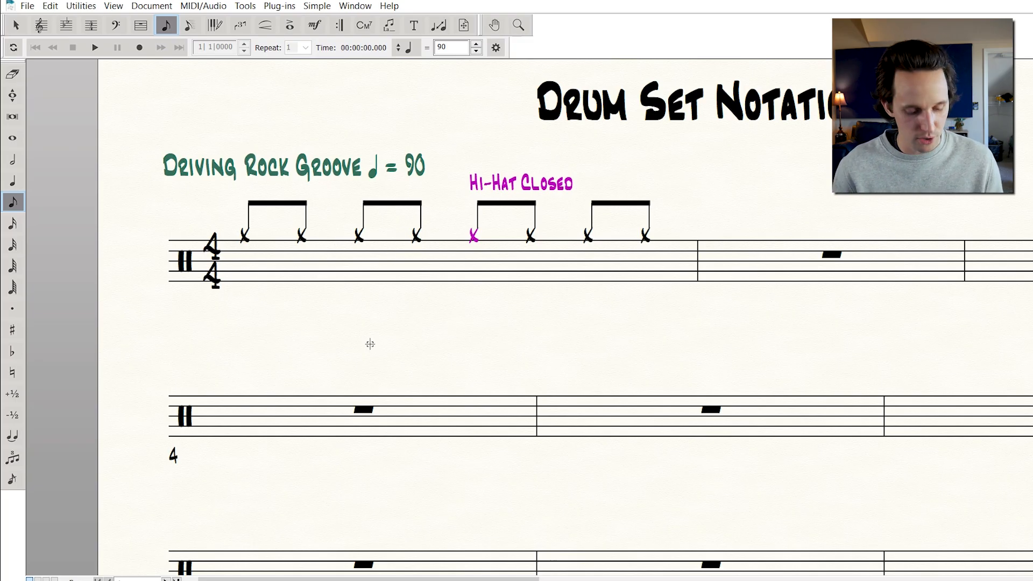
In Document Options Beams, turn off beaming four eighth notes together and set Beaming Style to Flatten All Beams
key(ctrl+alt+a)
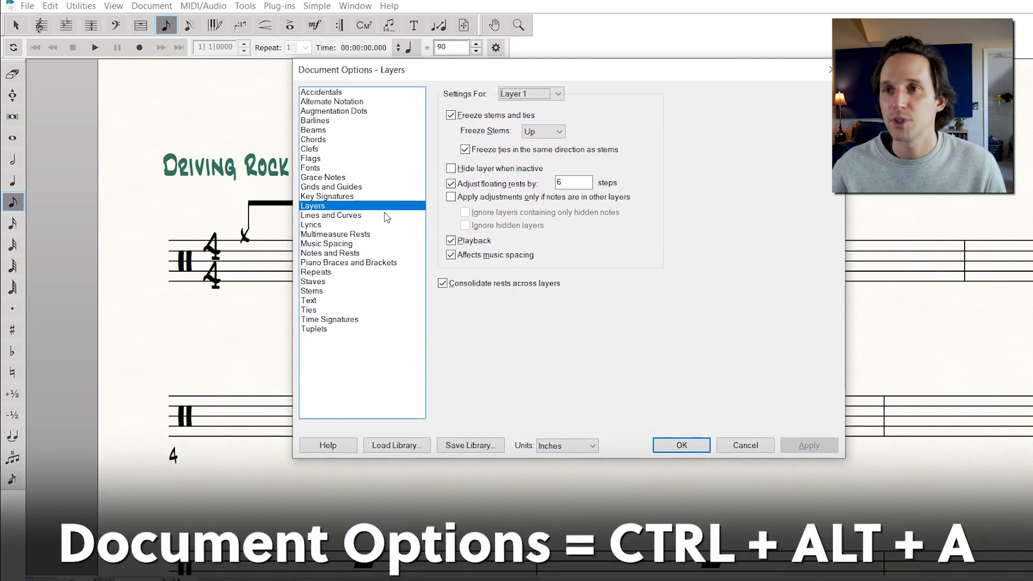
click(321, 130)
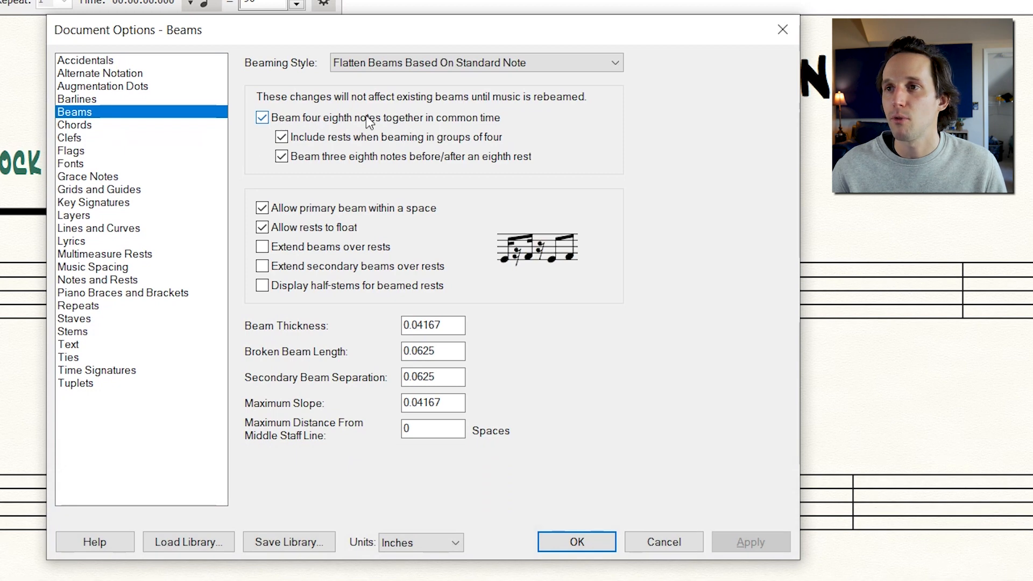
click(392, 118)
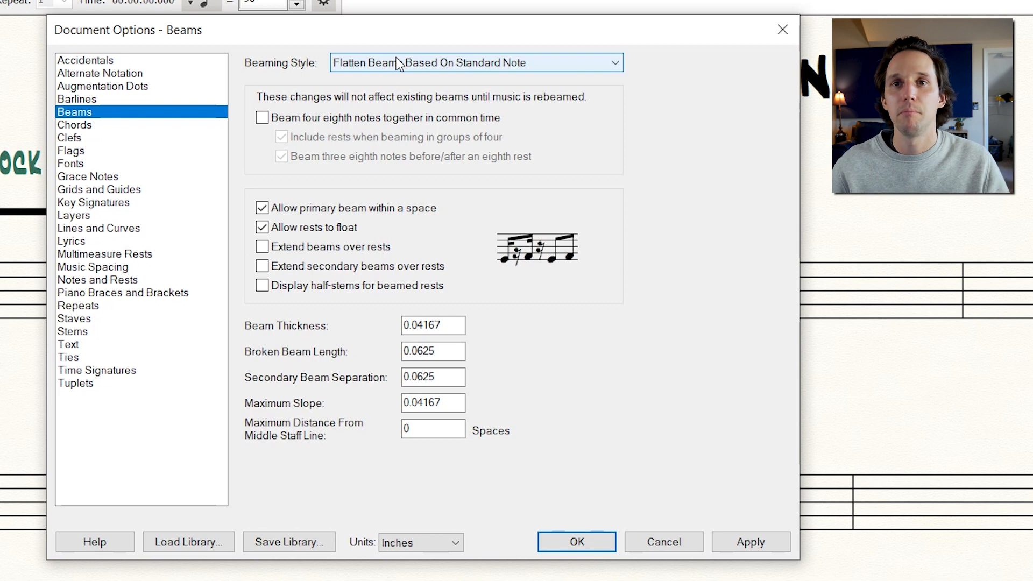
click(425, 64)
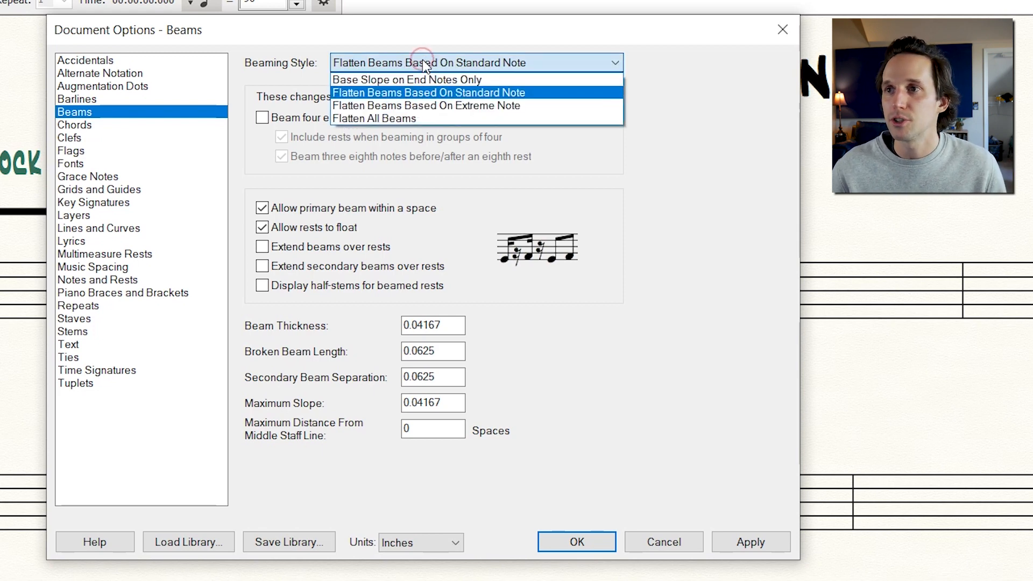
click(398, 119)
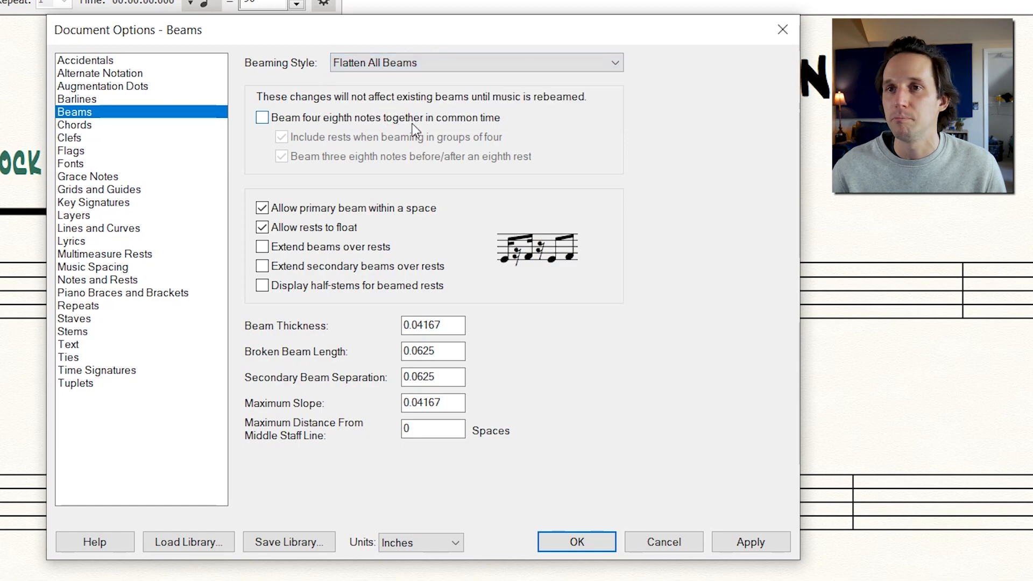
click(739, 548)
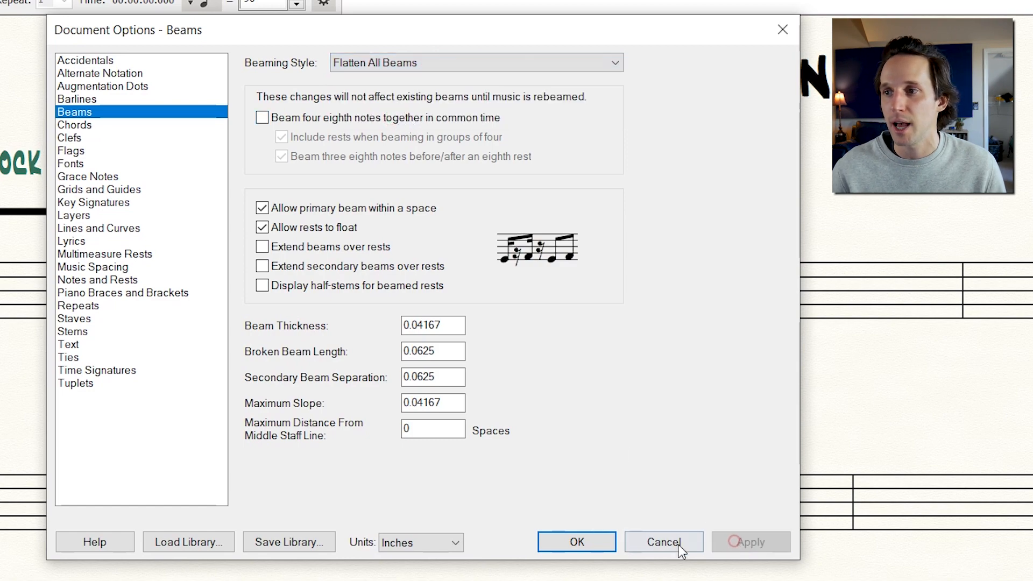
click(583, 542)
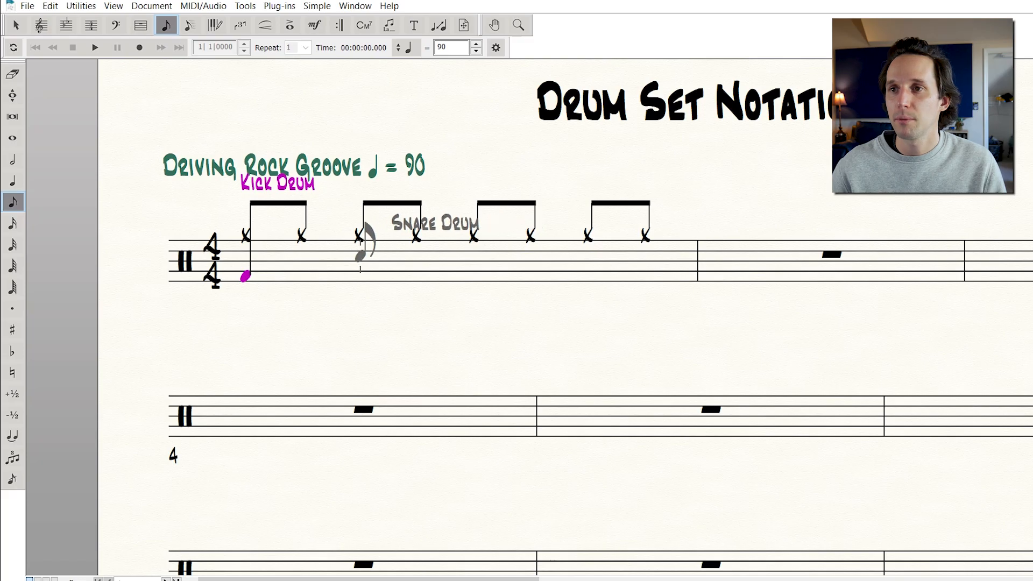
Add snare drum on beats 2 and 4 and kick drum on beat 3 and its off-beat in the first measure
click(359, 257)
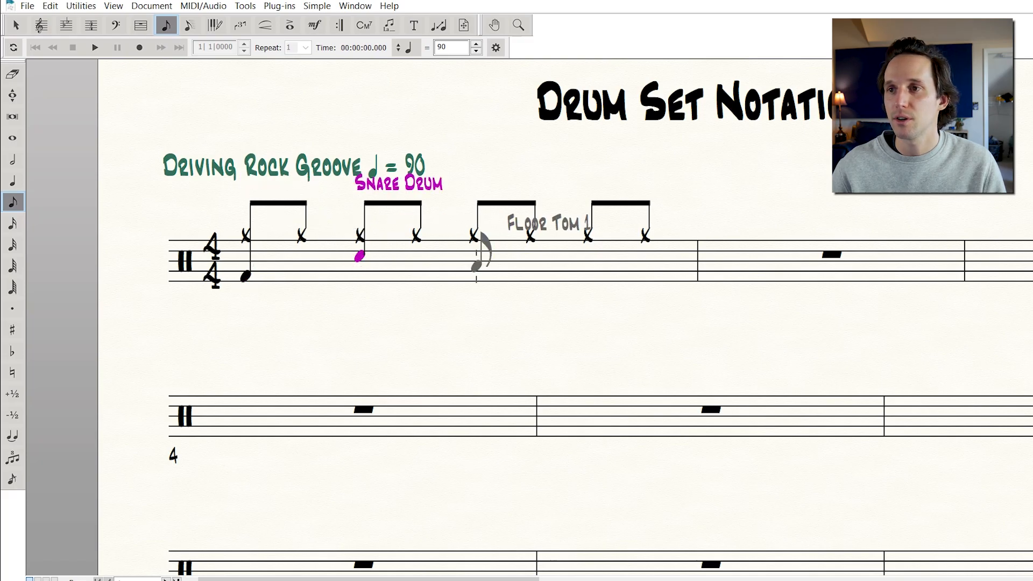
click(475, 277)
click(531, 277)
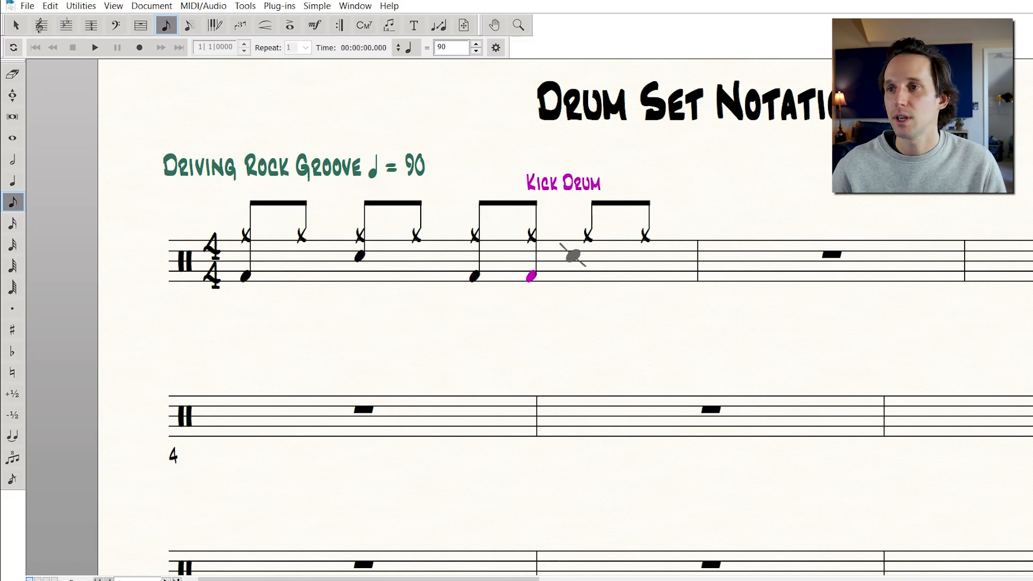
click(588, 256)
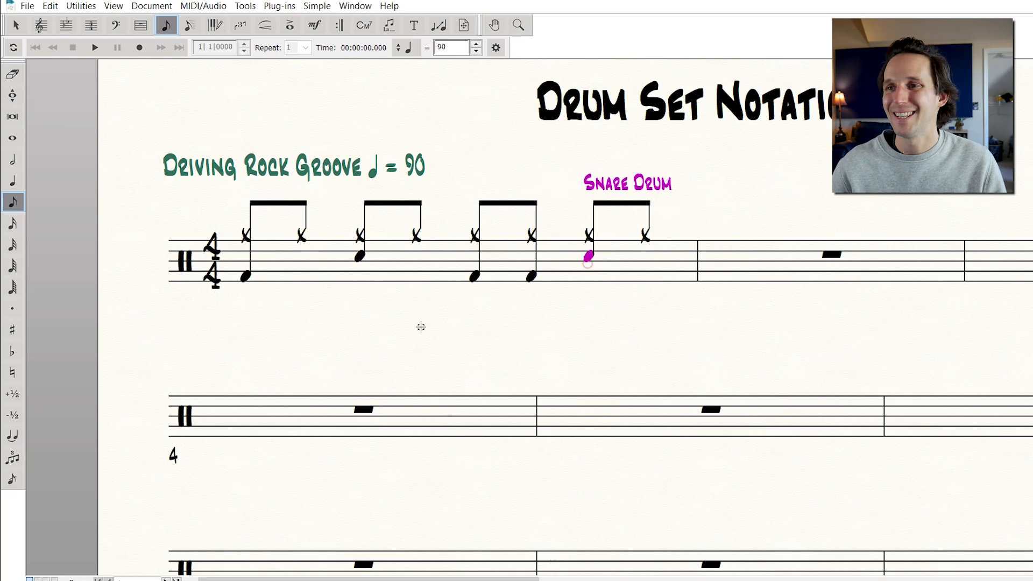
key(Escape)
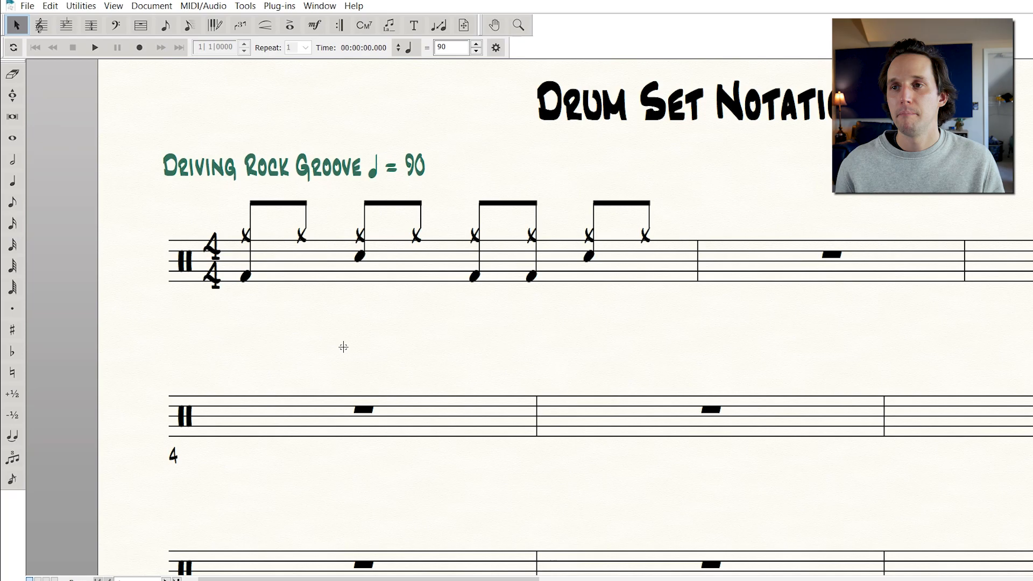
Copy the first measure's groove into the second measure with the Measure Tool
scroll(299, 229, right, 2)
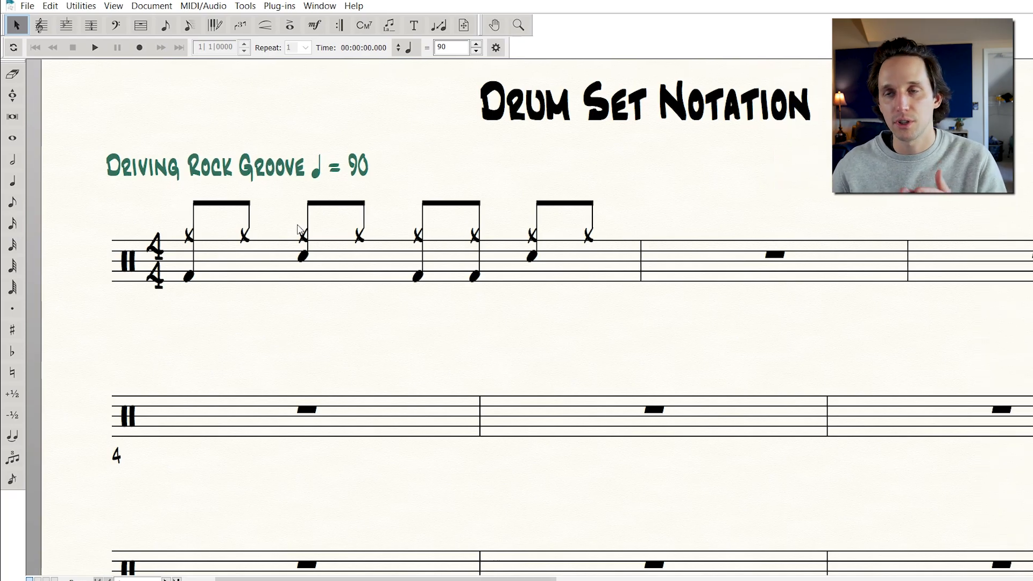
click(139, 27)
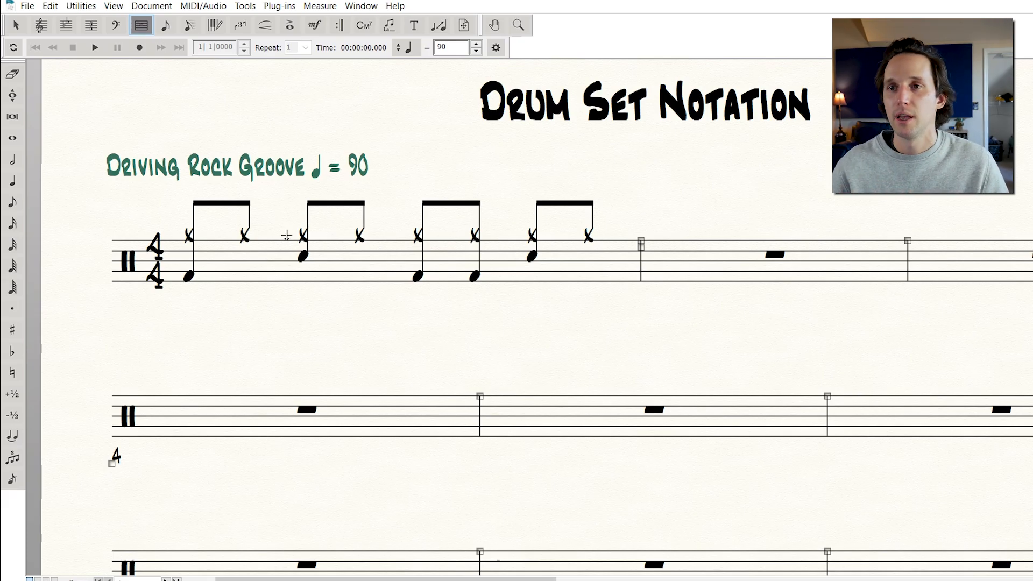
click(355, 278)
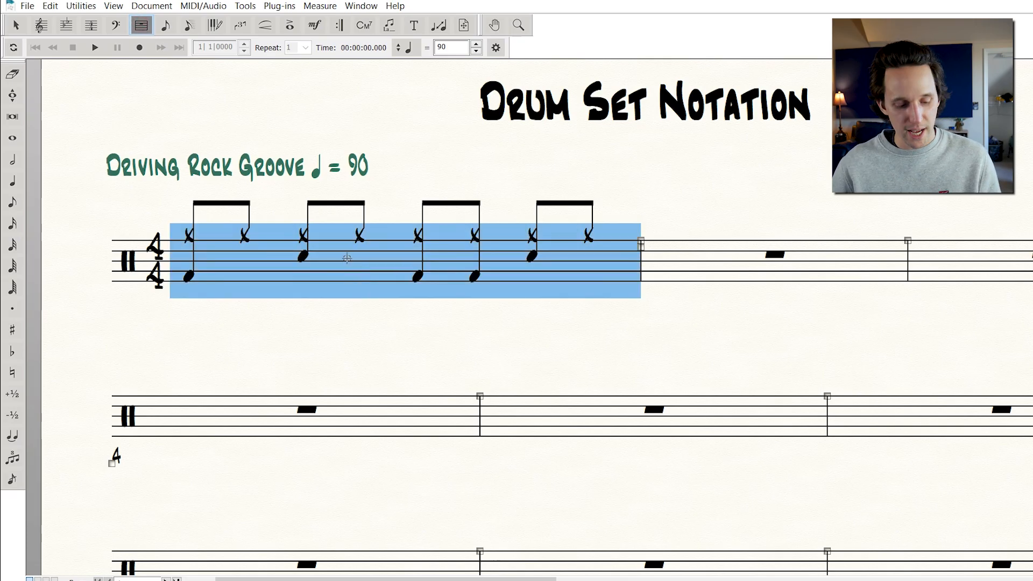
key(ctrl+c)
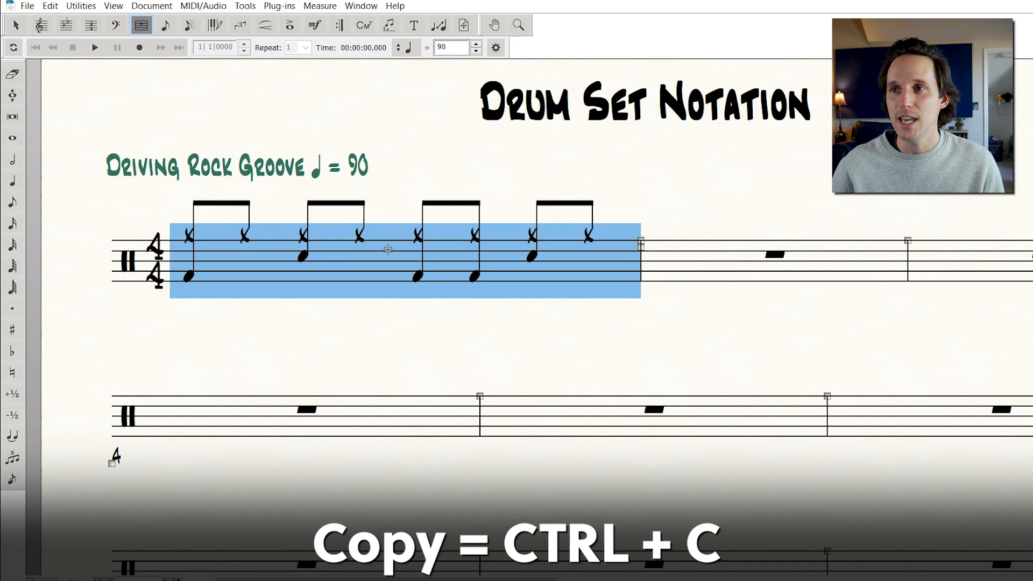
click(724, 253)
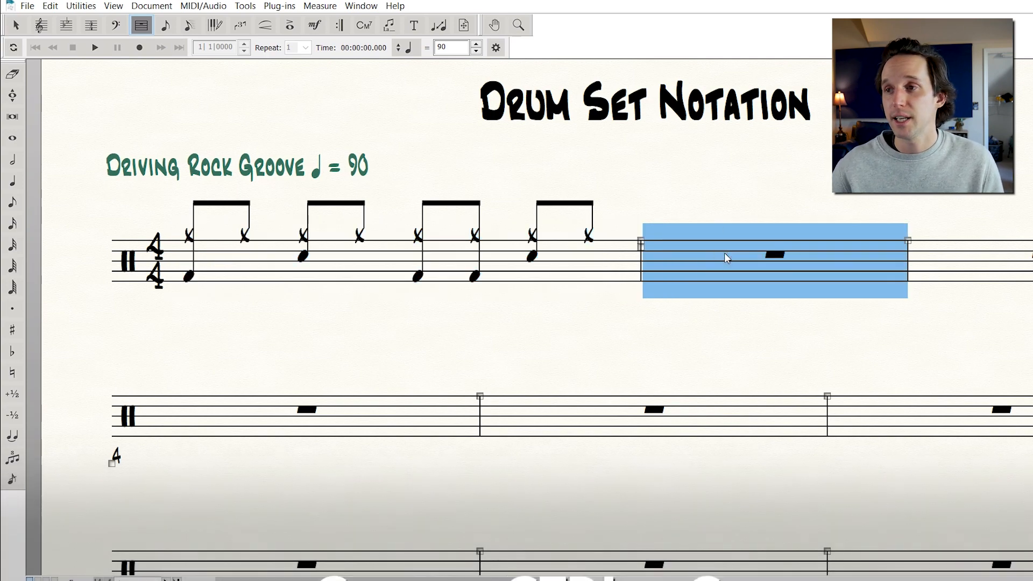
key(ctrl+v)
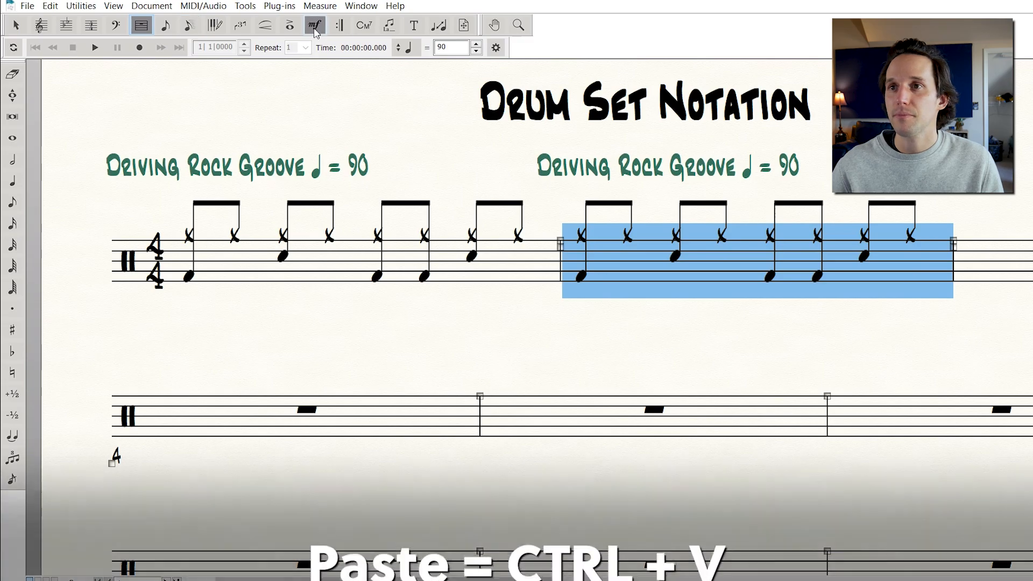
Delete the duplicated Driving Rock Groove tempo marking above the second measure with the Expression Tool
click(315, 25)
drag(493, 142, 565, 207)
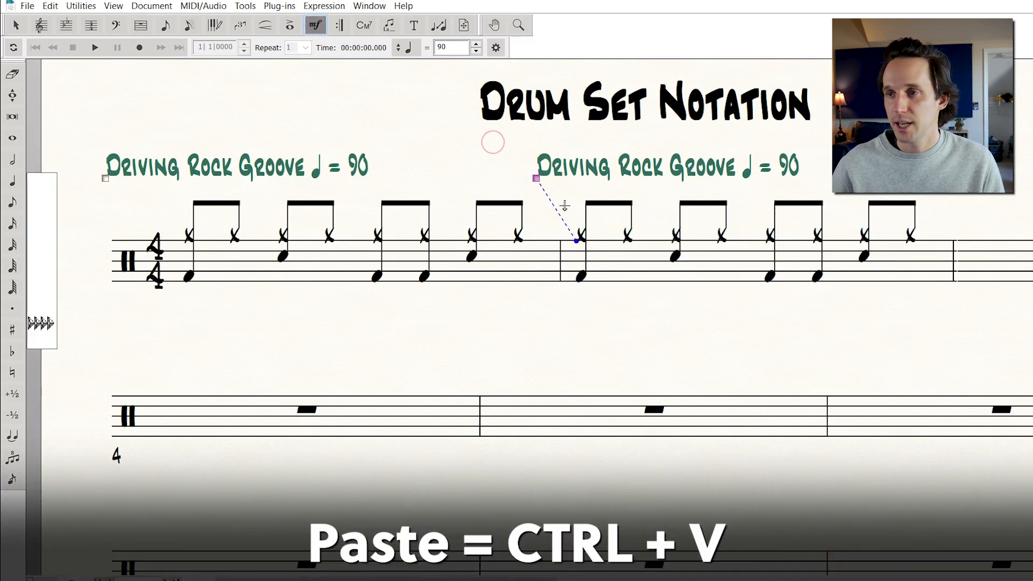
key(Delete)
Enter a full measure of hi-hat eighth notes in the third measure with Simple Entry
scroll(552, 218, right, 2)
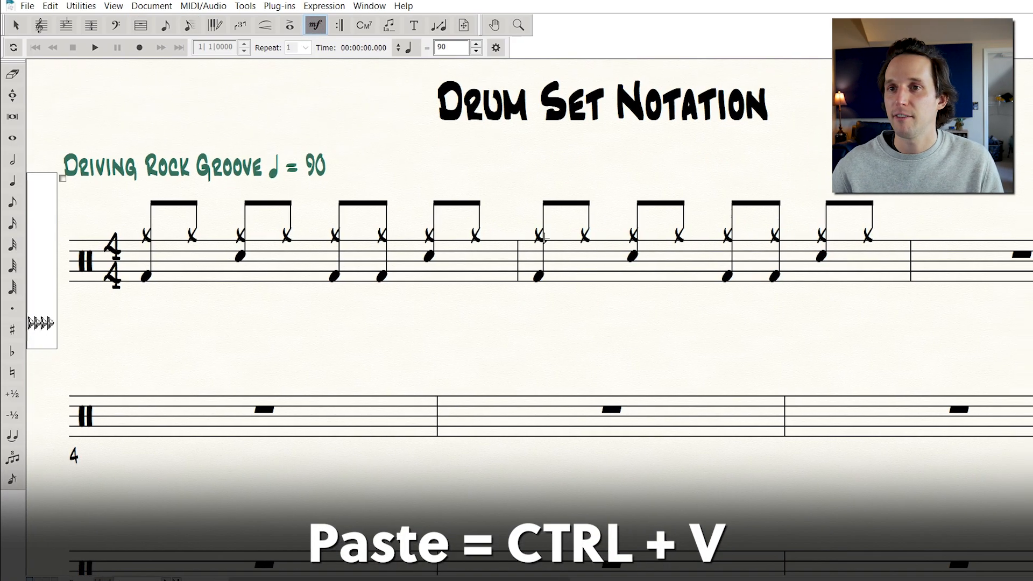
scroll(537, 226, right, 4)
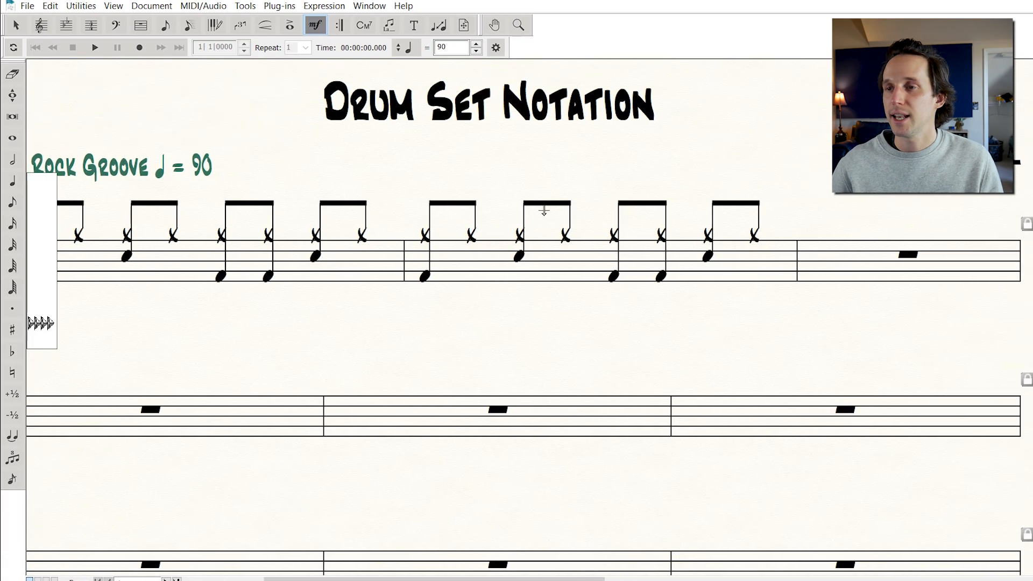
scroll(541, 237, up, 3)
scroll(547, 235, right, 3)
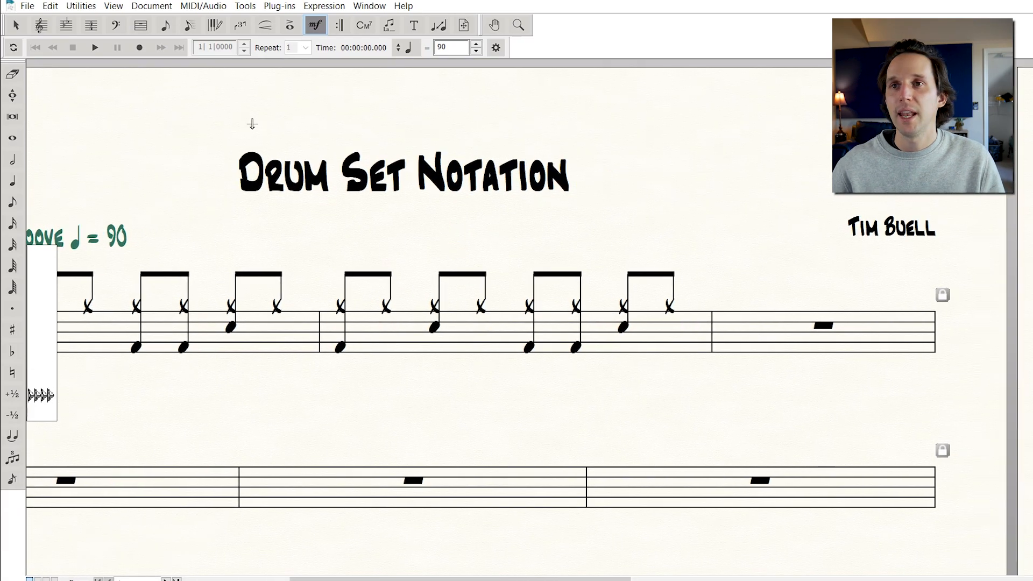
click(162, 27)
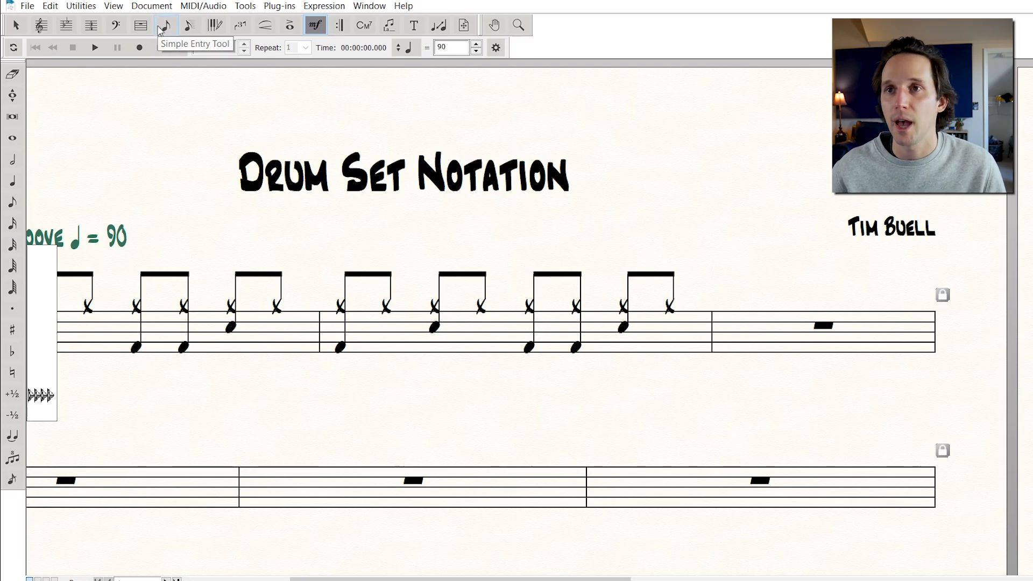
click(339, 306)
key(Right)
key(Right)
key(Right)
key(Right)
key(Right)
key(Right)
key(Right)
key(Right)
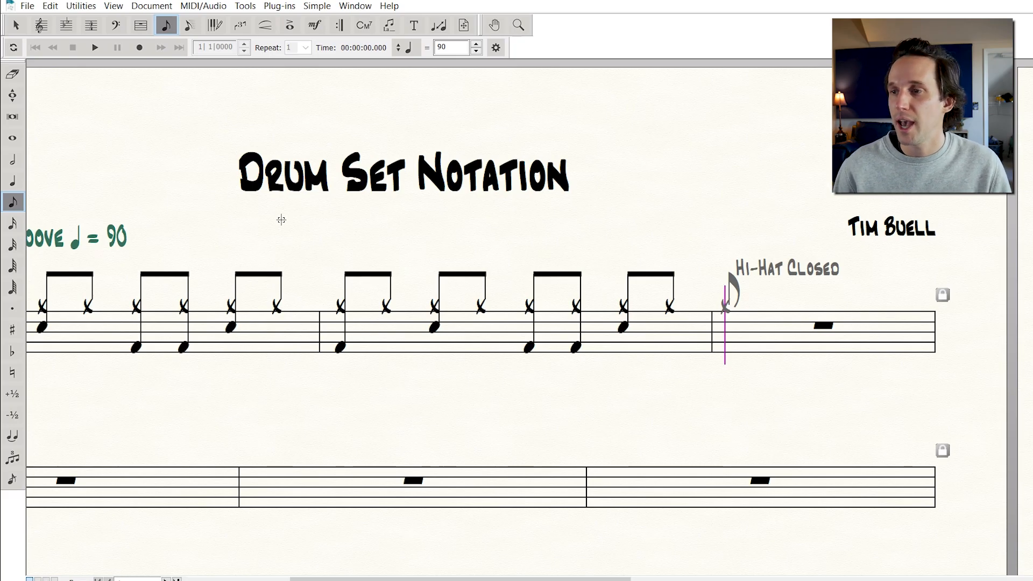
key(Return)
key(Return)
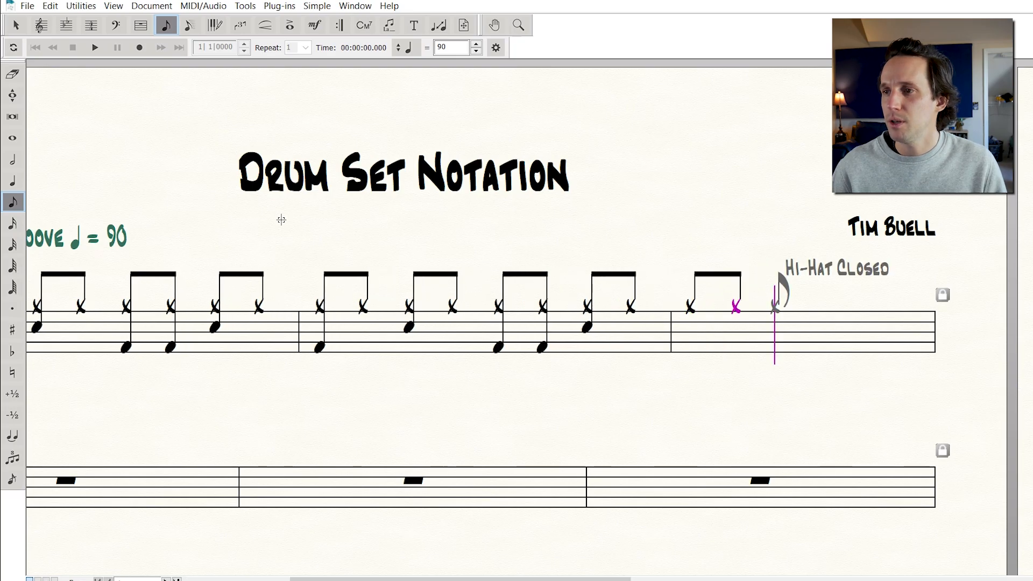
key(Return)
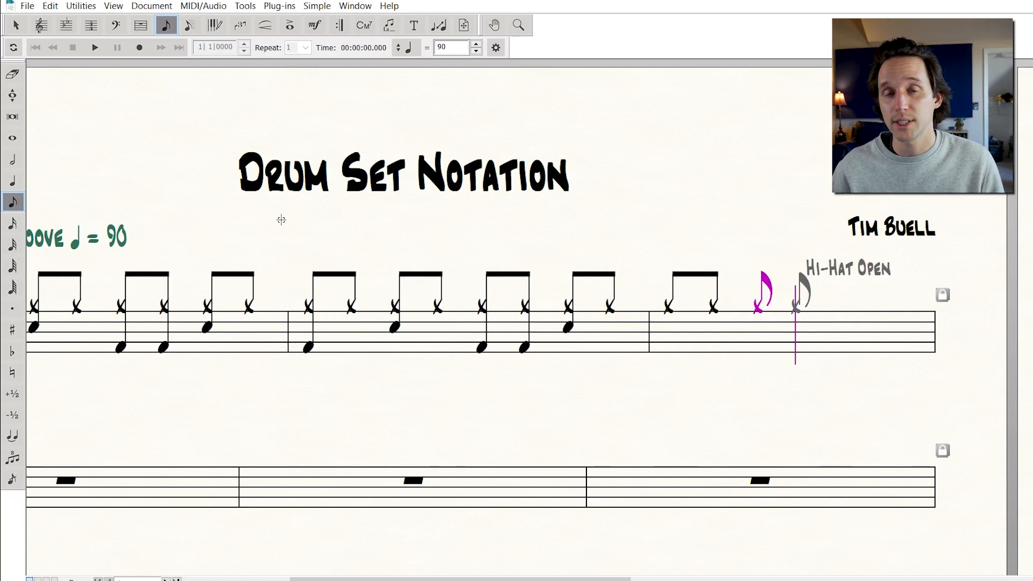
key(Return)
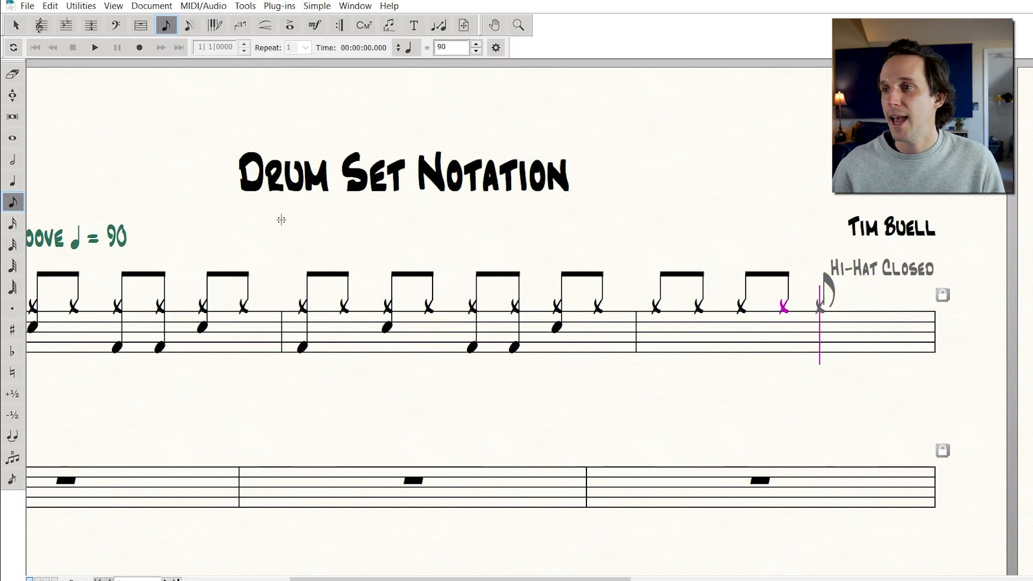
key(Down)
key(Return)
key(Return)
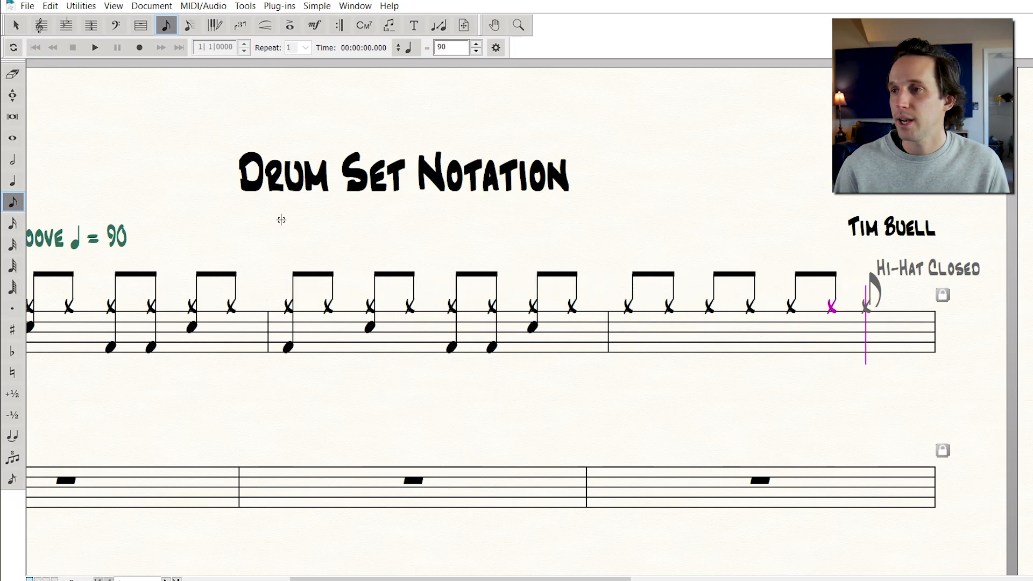
key(Return)
key(Up)
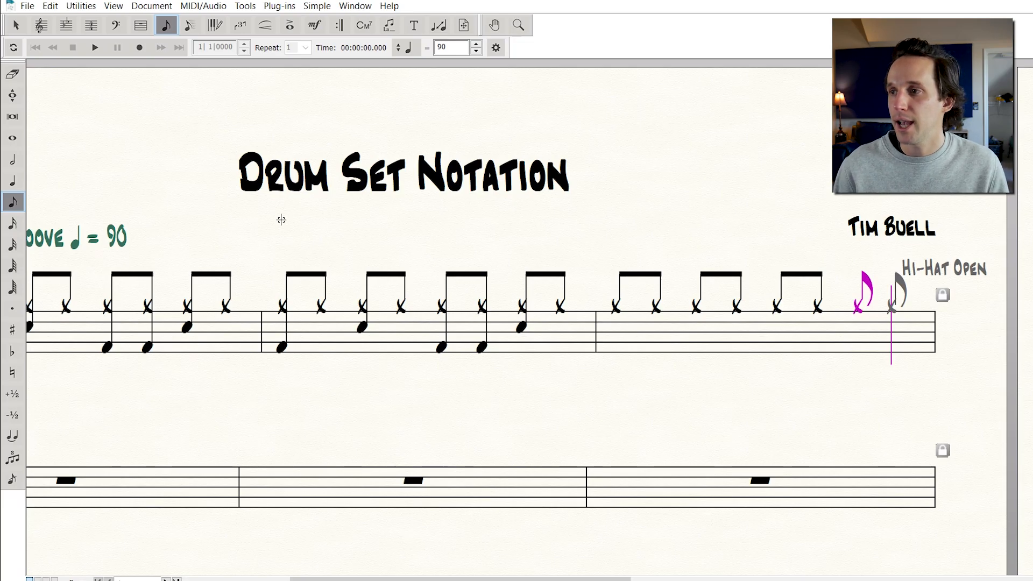
key(Return)
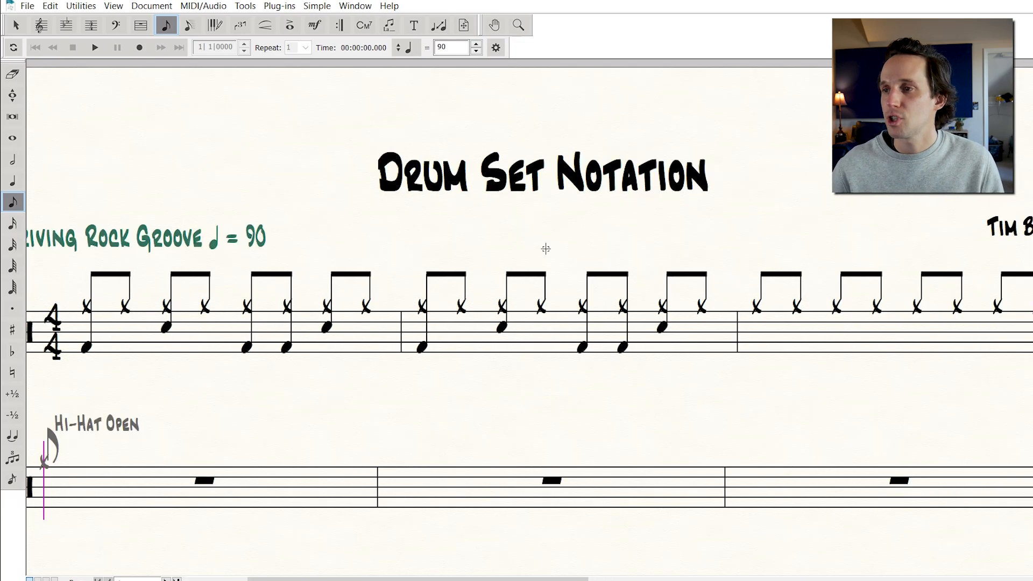
key(Left)
key(Escape)
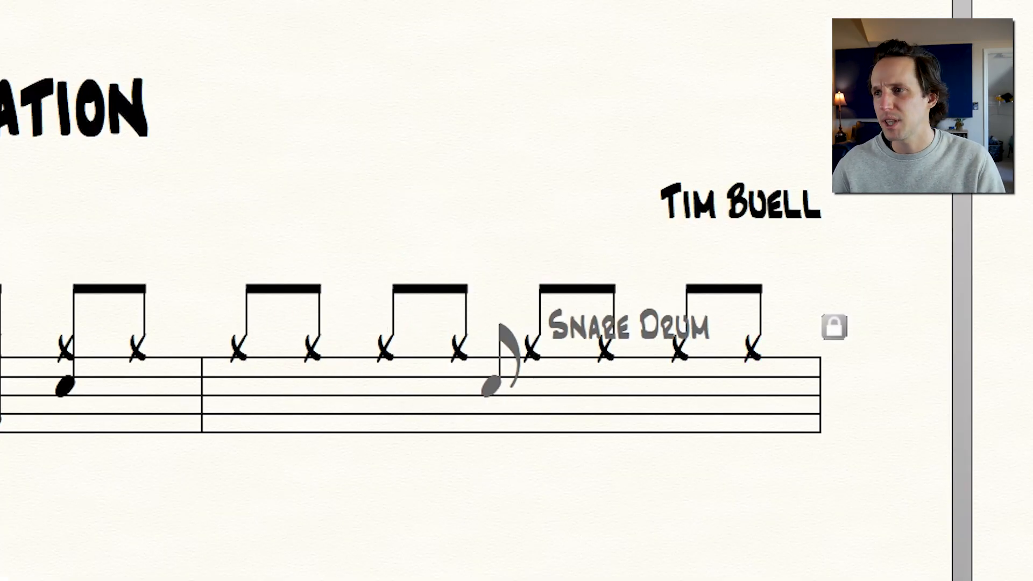
key(Down)
key(Down)
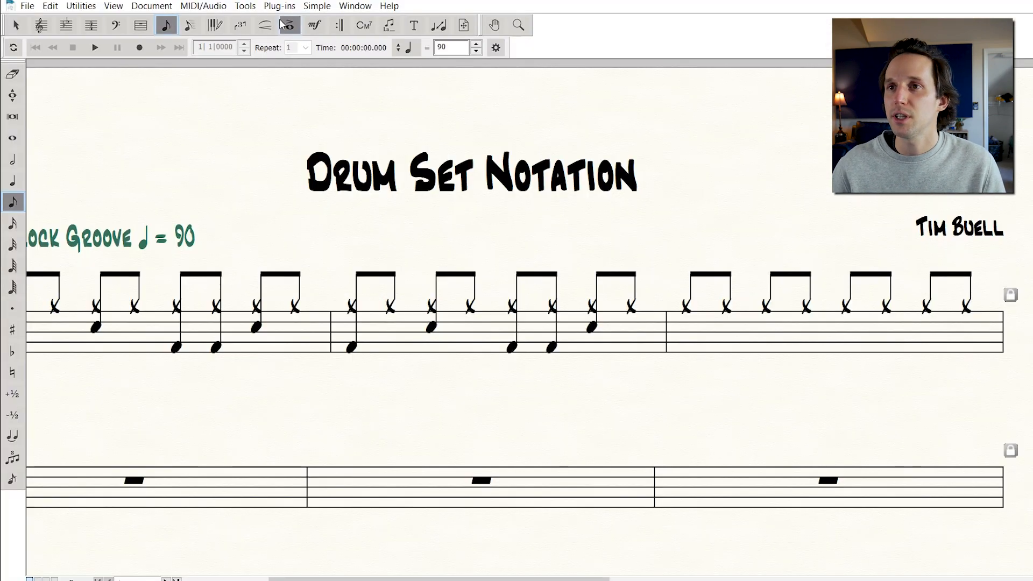
Try adding open hi-hat circle and plus articulations to hi-hats in the third measure with the Articulation Tool
click(290, 26)
click(800, 311)
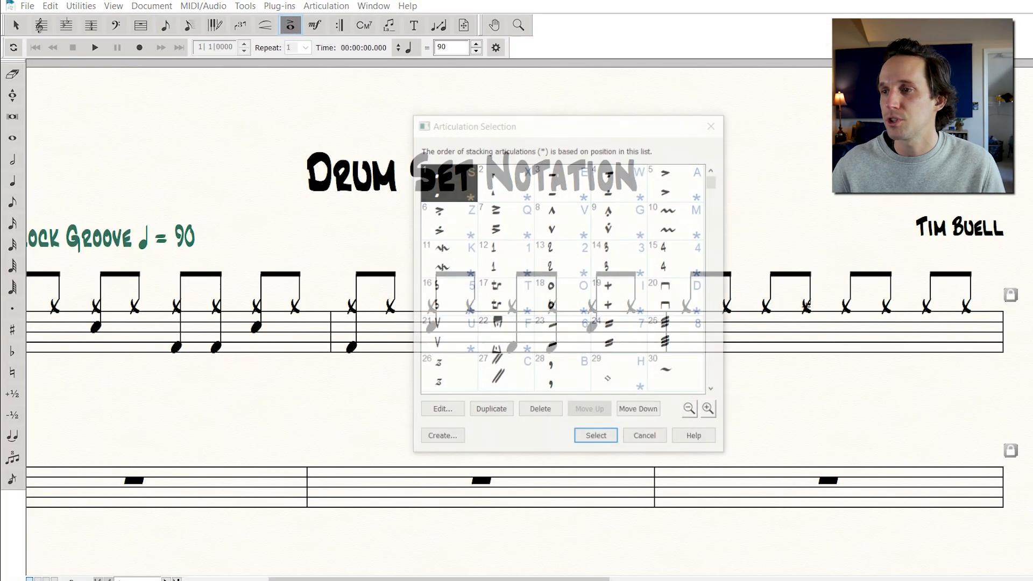
double_click(572, 296)
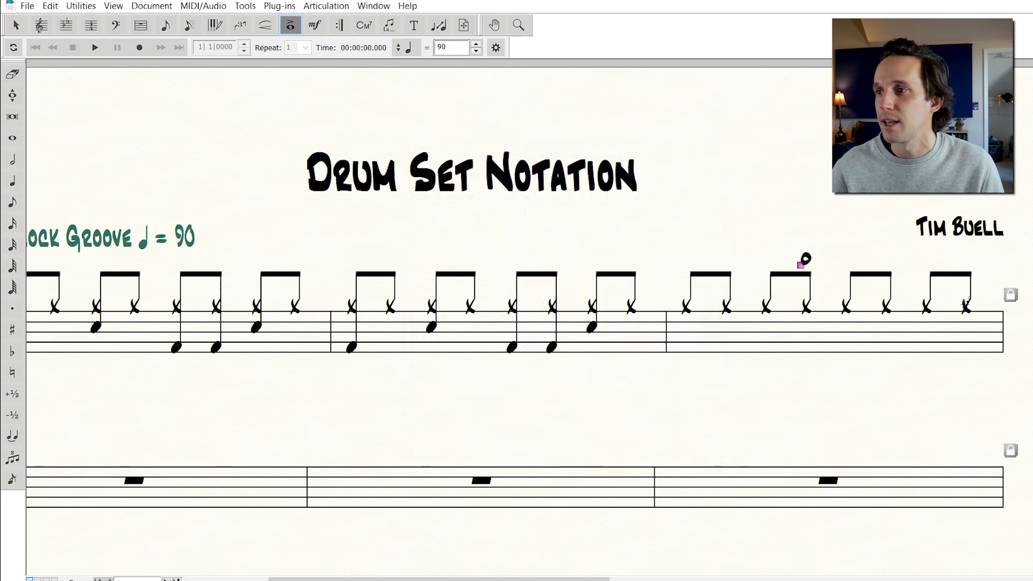
click(938, 314)
double_click(572, 297)
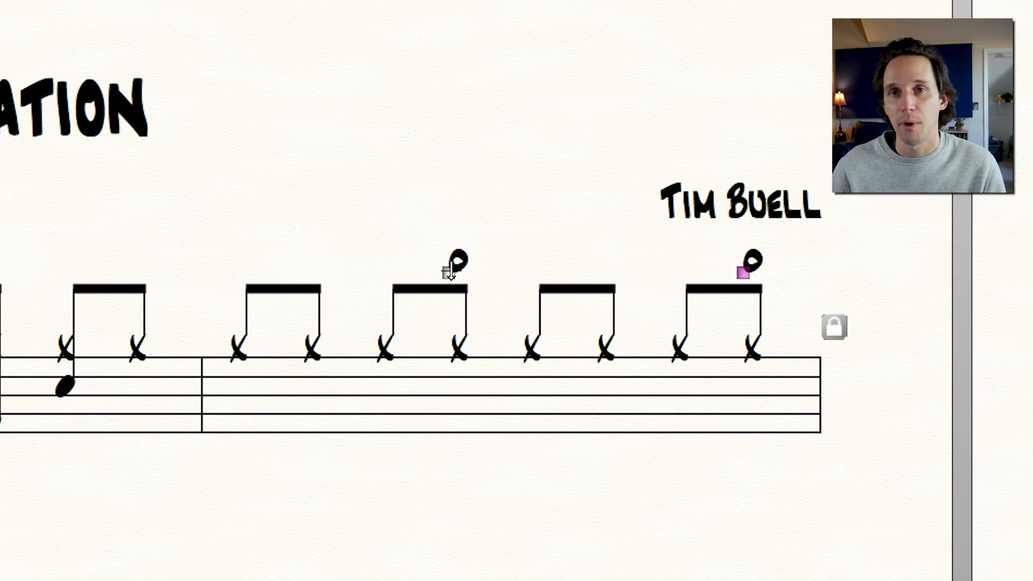
click(531, 346)
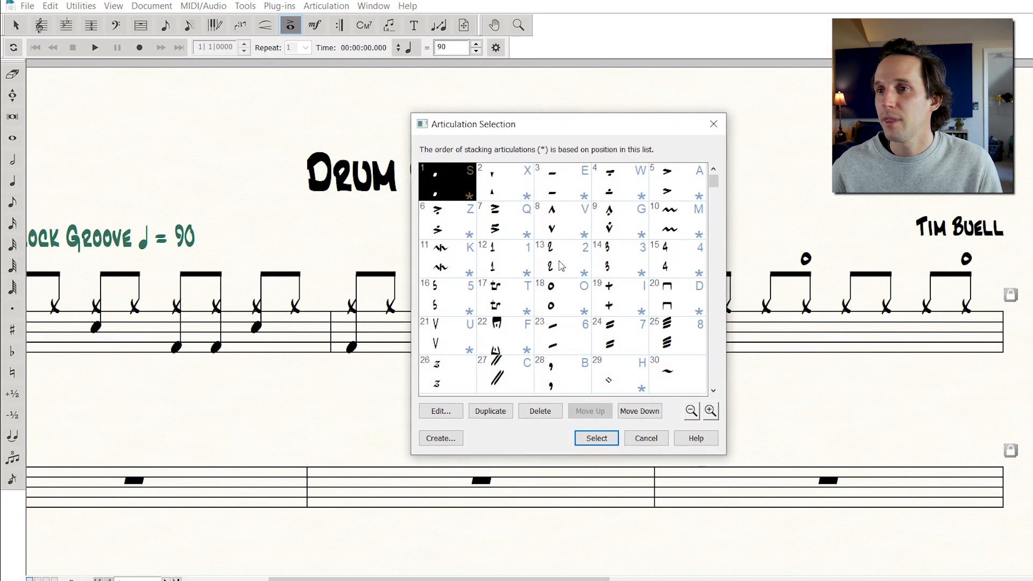
scroll(551, 268, down, 2)
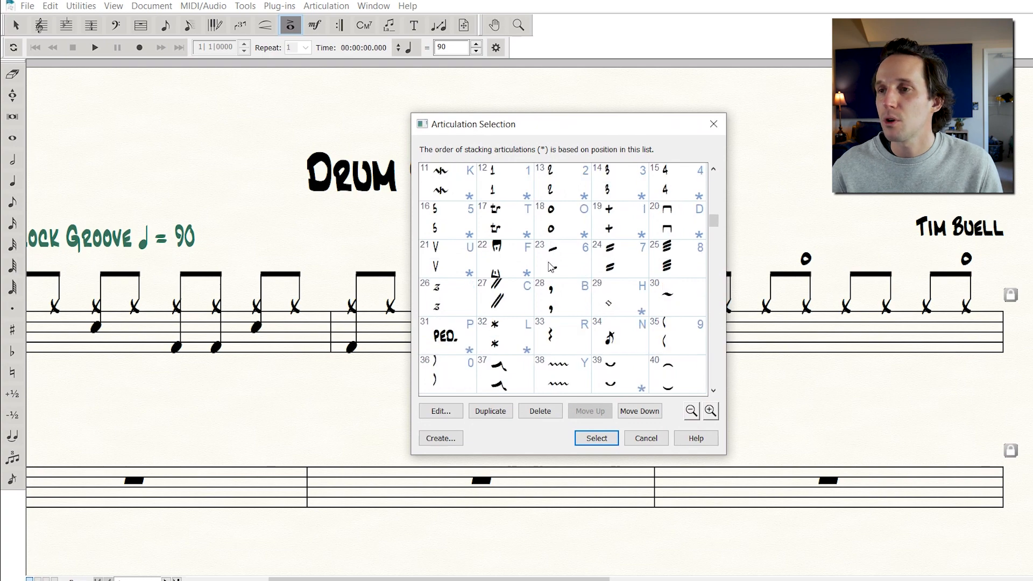
scroll(550, 268, up, 2)
double_click(621, 305)
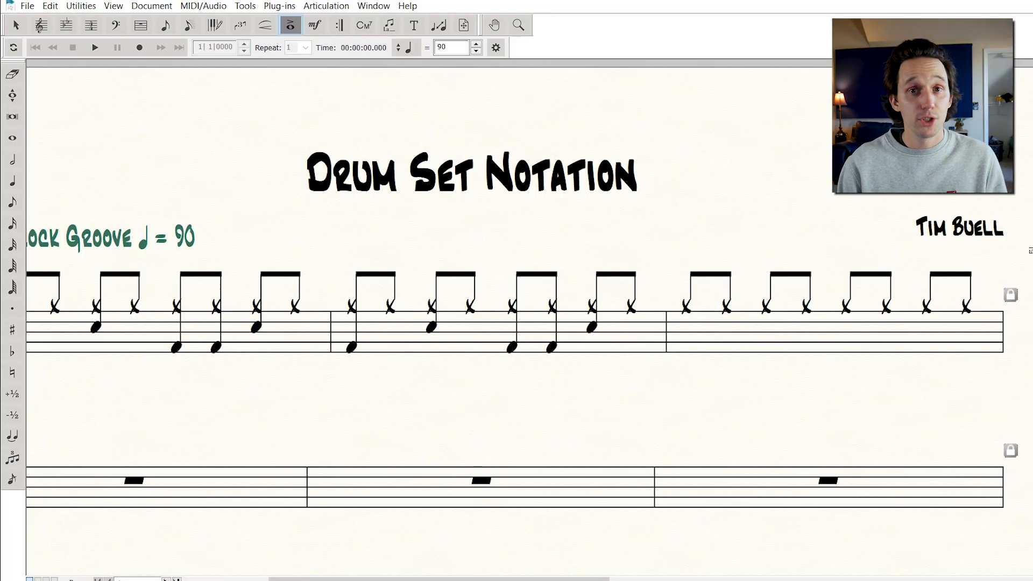
Open the Drum Set percussion layout for editing and set the Hi-Hat Open closed notehead to X
key(ctrl+k)
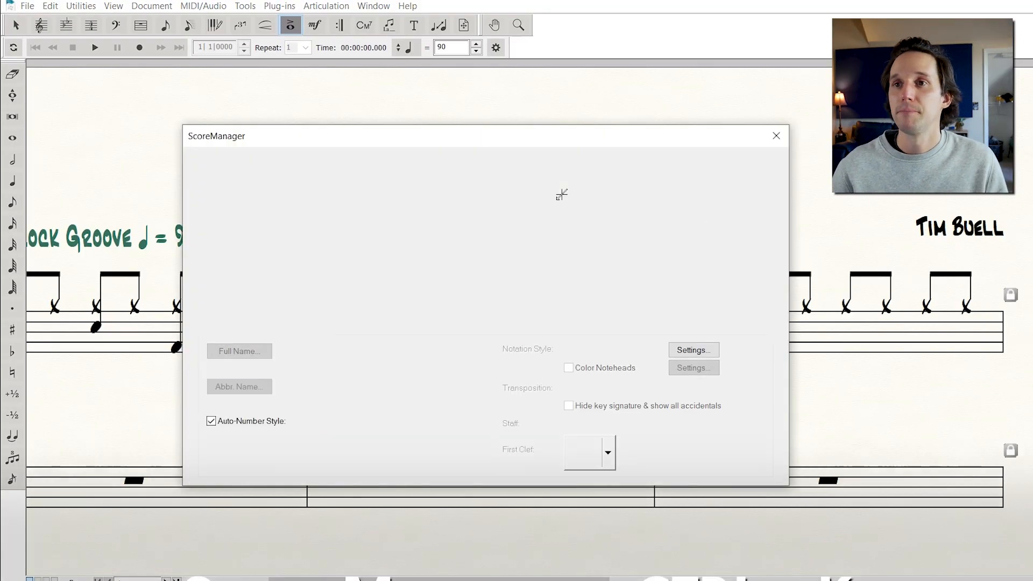
drag(456, 137, 484, 97)
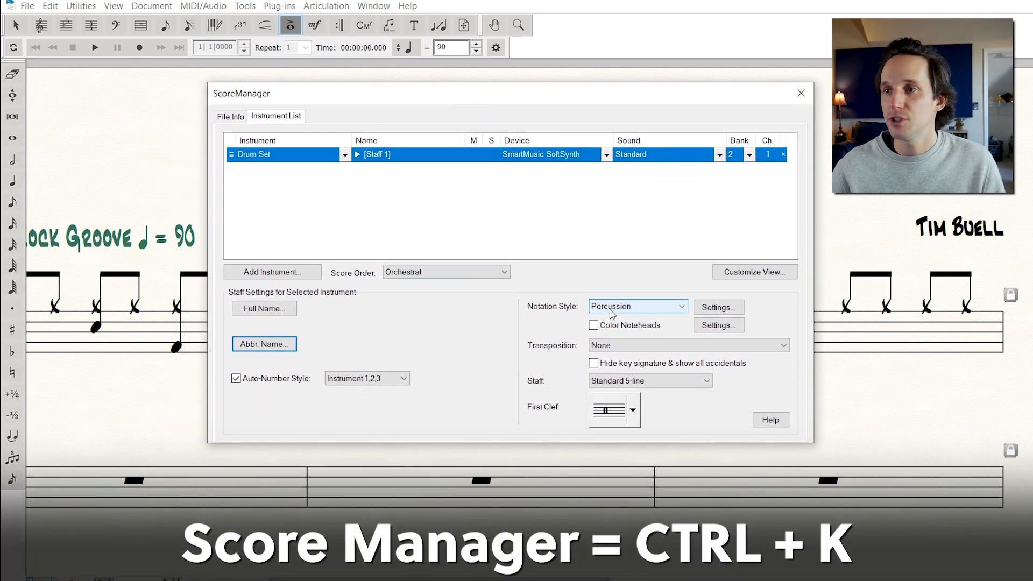
click(725, 308)
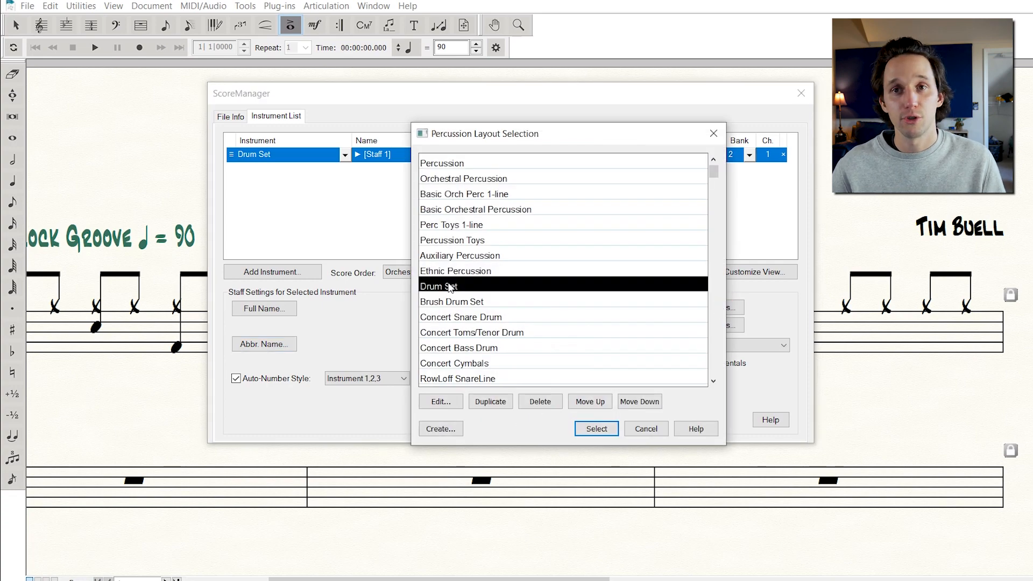
click(441, 401)
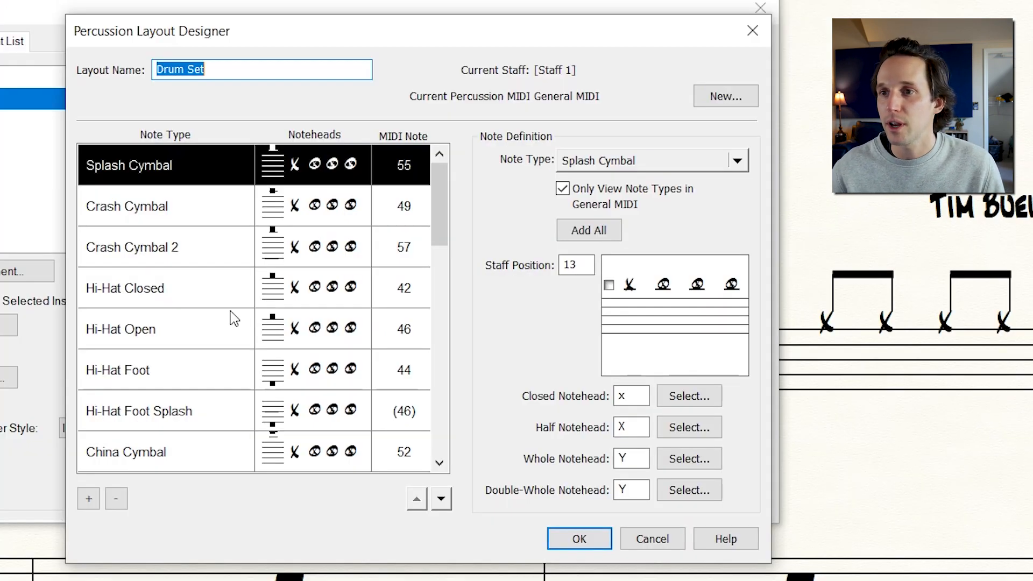
click(192, 335)
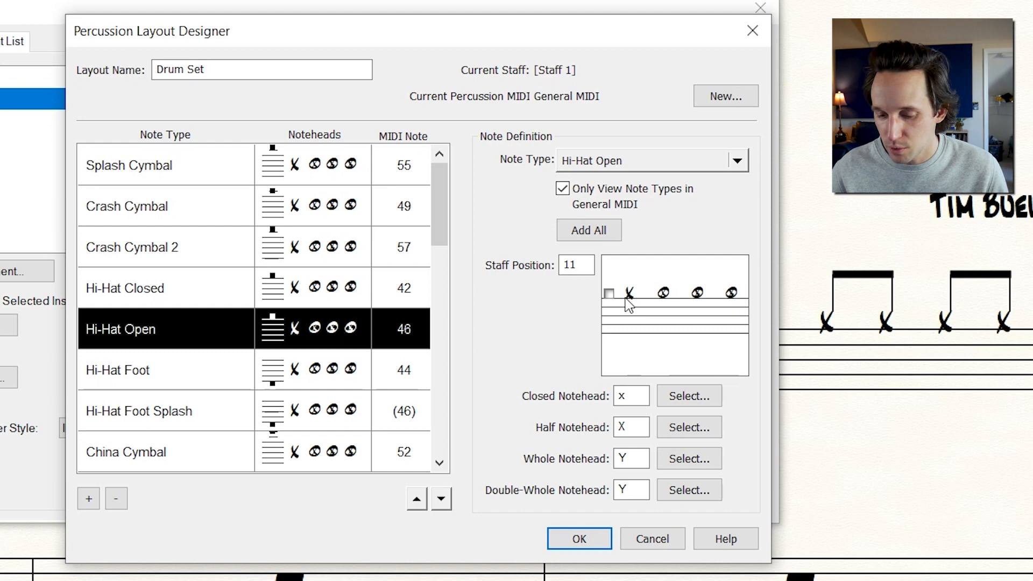
double_click(638, 396)
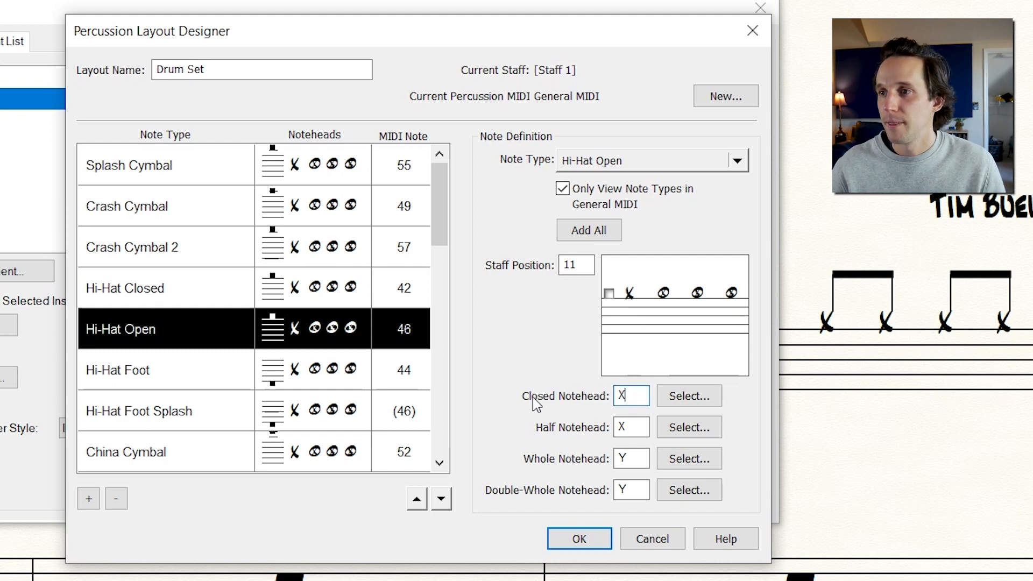
click(631, 428)
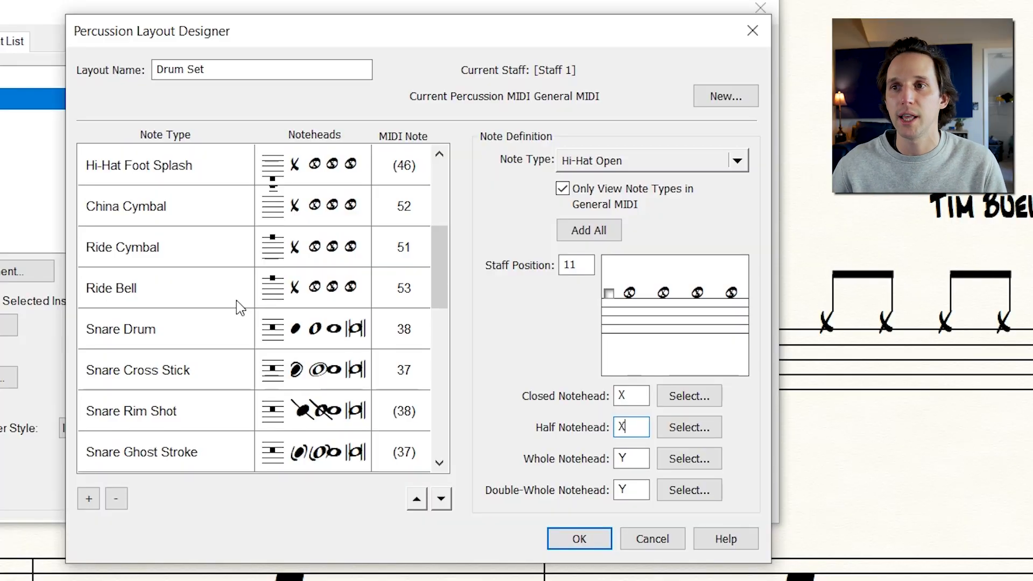
Change the Ride Bell closed notehead to diamond symbol 84 and confirm the layout changes
click(143, 254)
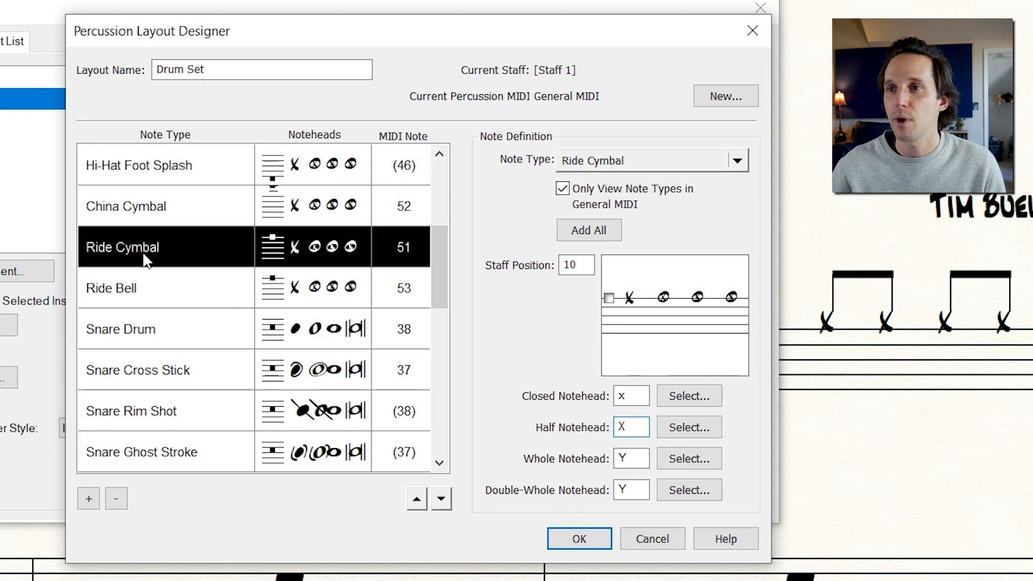
click(163, 291)
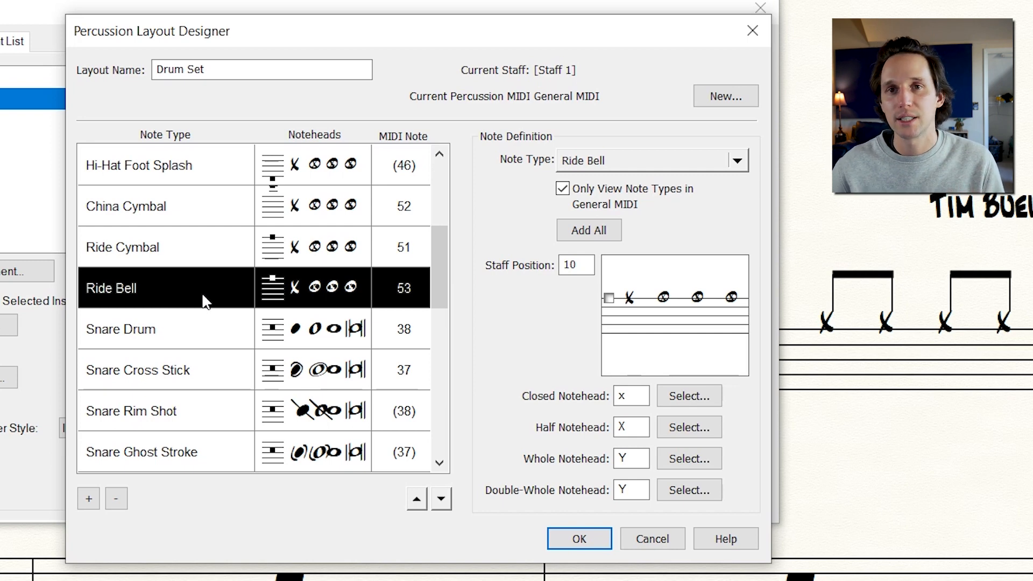
double_click(635, 398)
click(700, 398)
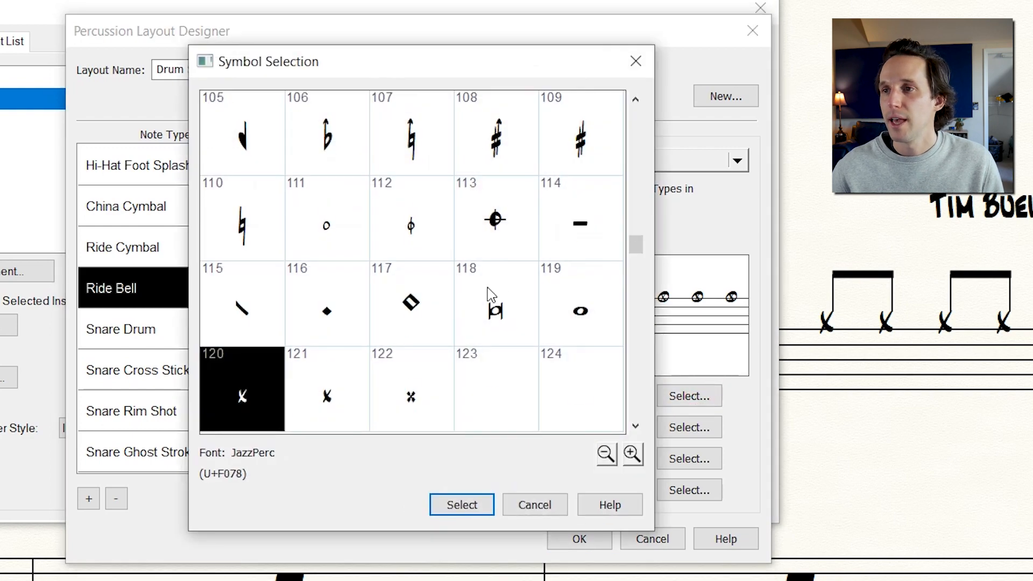
scroll(491, 296, up, 2)
scroll(489, 293, up, 3)
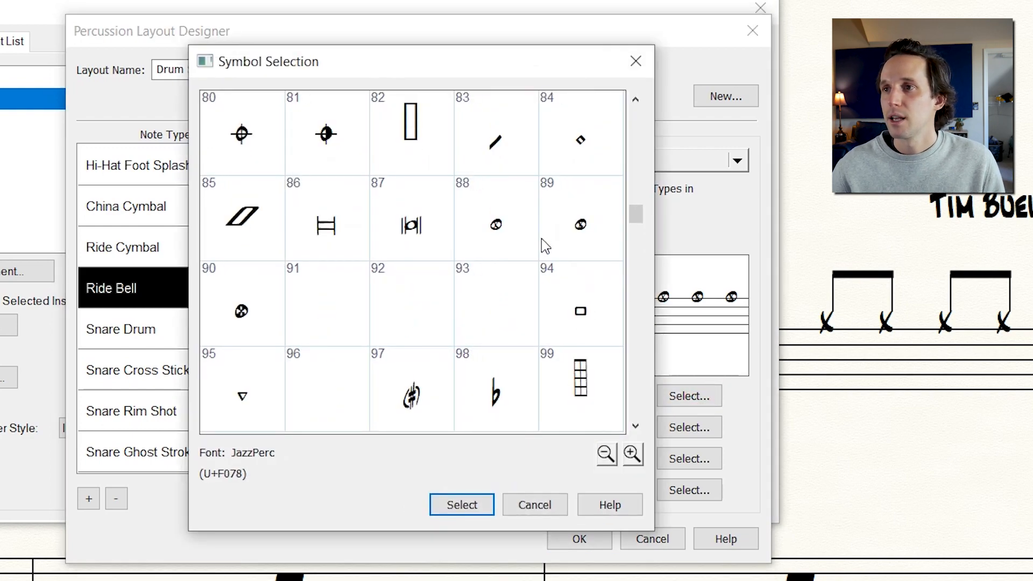
click(579, 139)
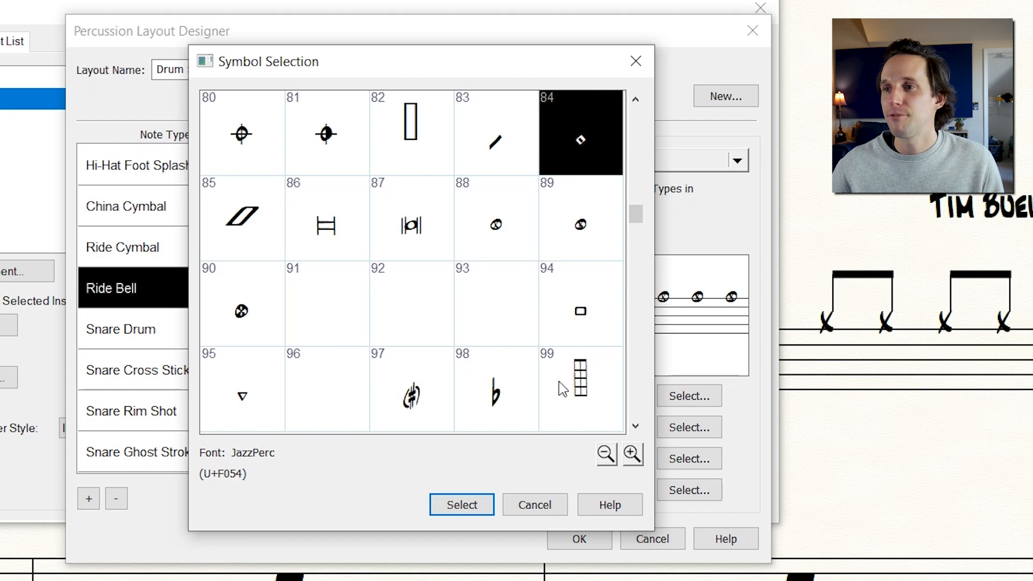
click(462, 505)
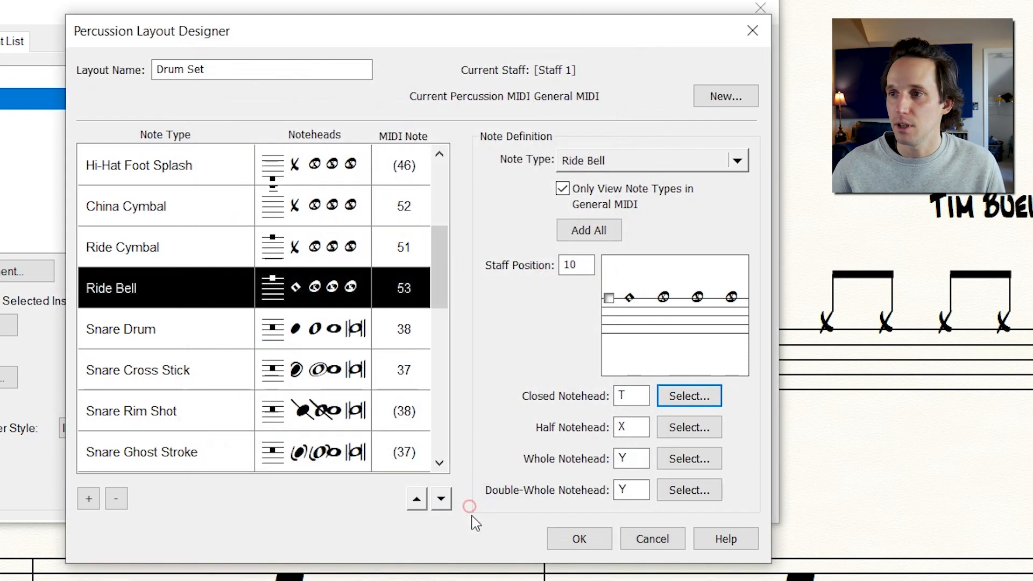
click(580, 539)
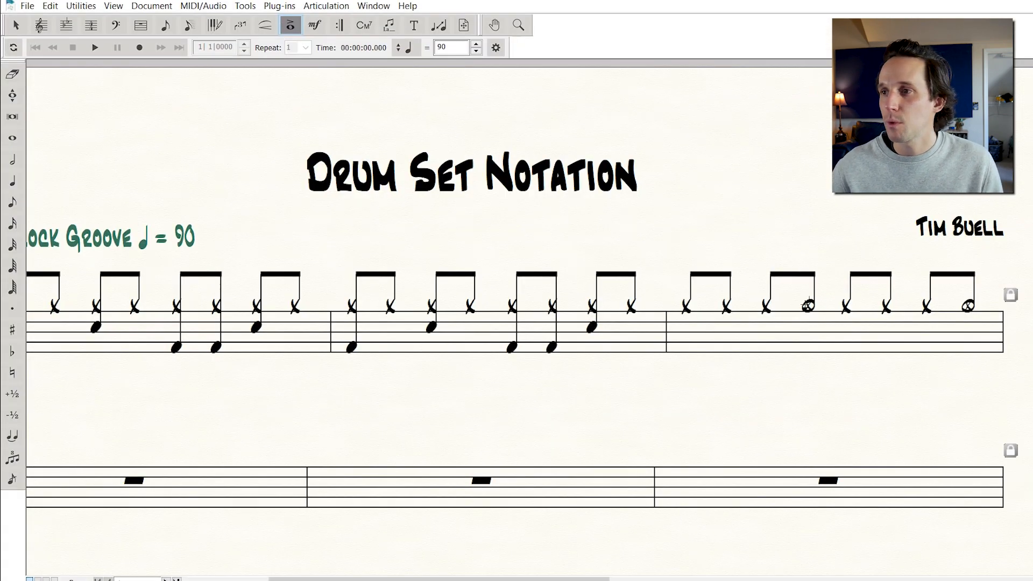
Add a kick drum on beat 1 and a snare drum on beat 2 in the third measure
key(Escape)
drag(776, 239, 827, 344)
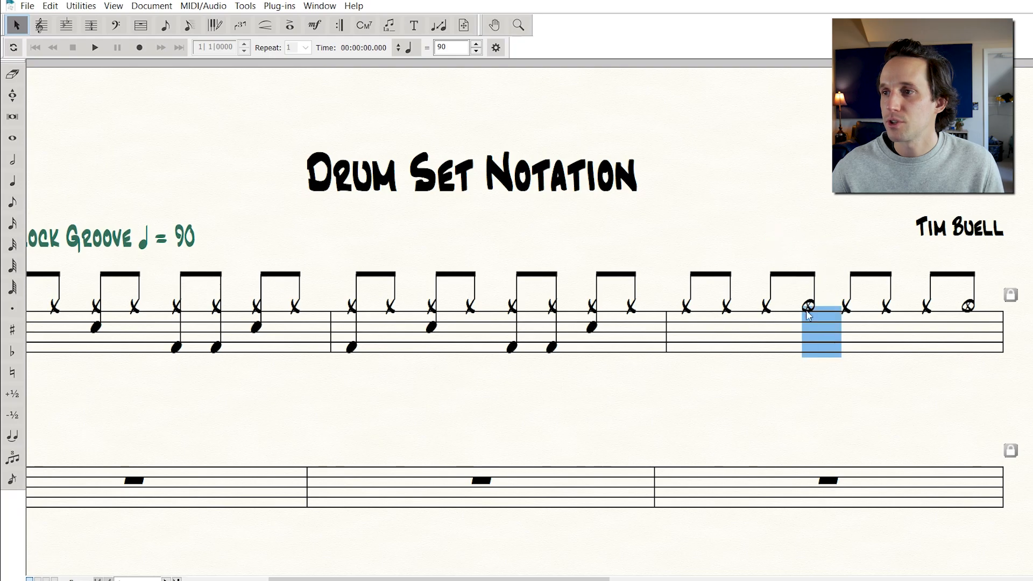
drag(957, 259, 985, 354)
click(885, 380)
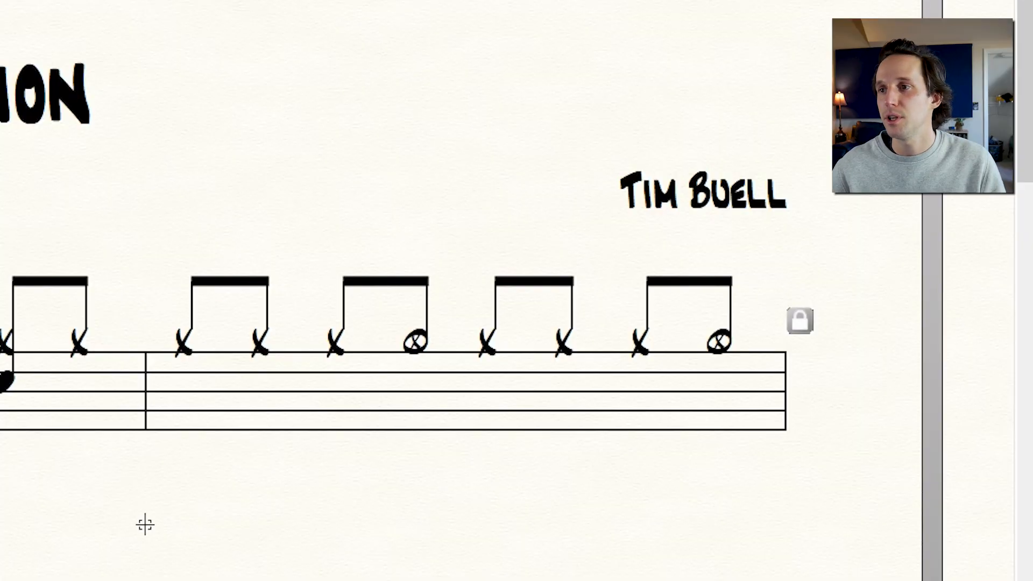
click(184, 422)
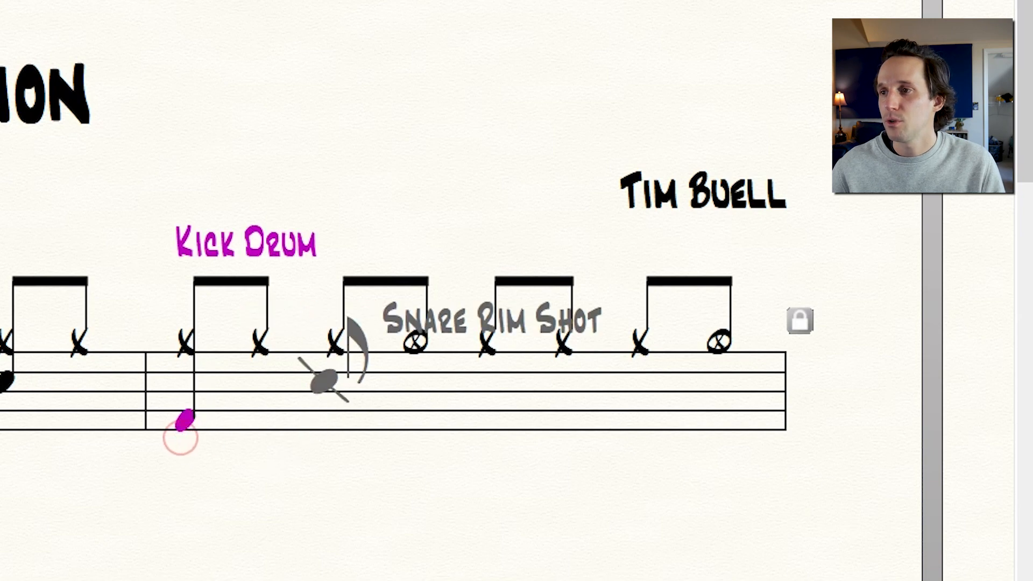
click(334, 397)
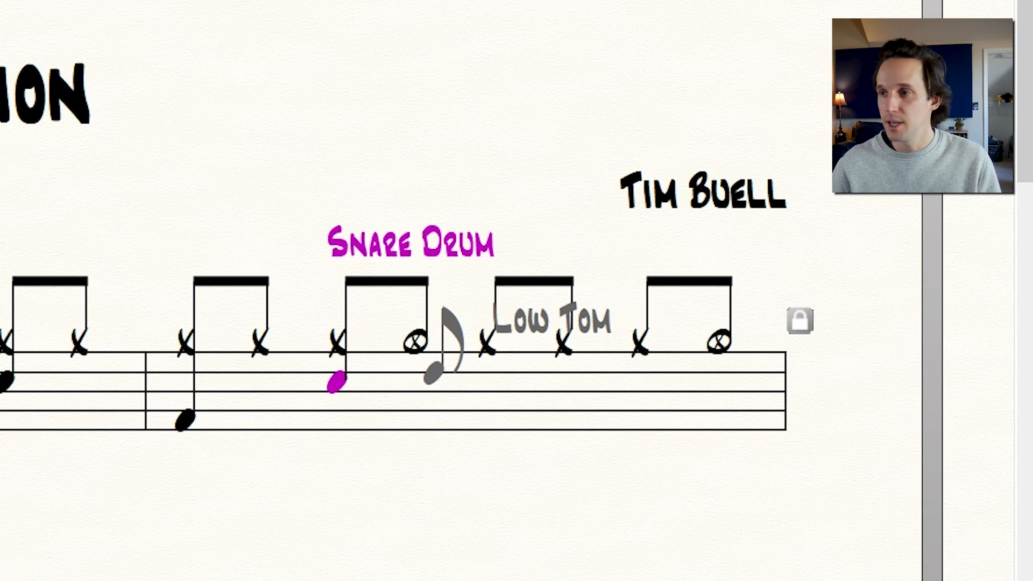
Shorten the open hi-hat after beat 2 to a sixteenth and add a snare ghost stroke on the following sixteenth
key(4)
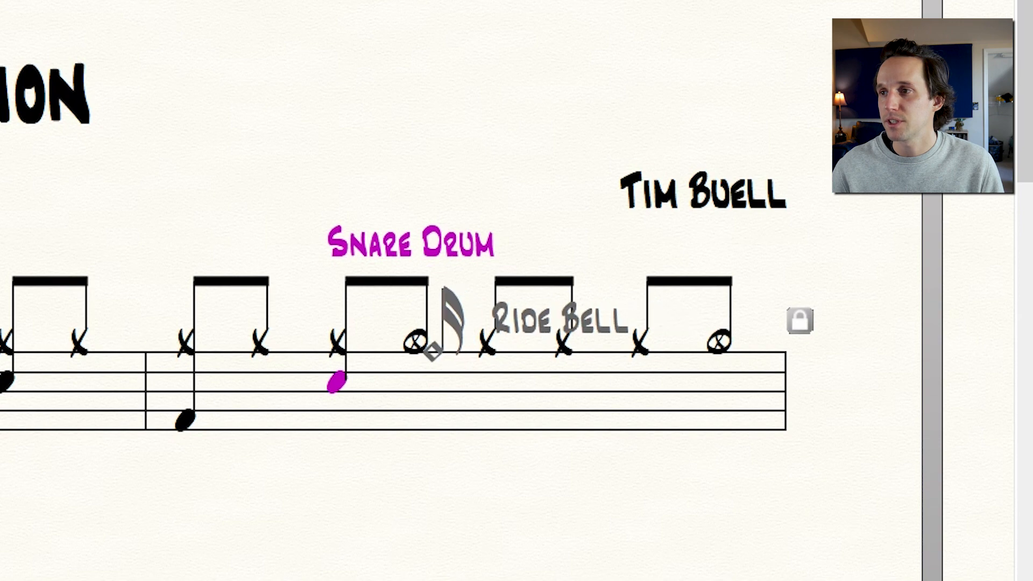
click(428, 342)
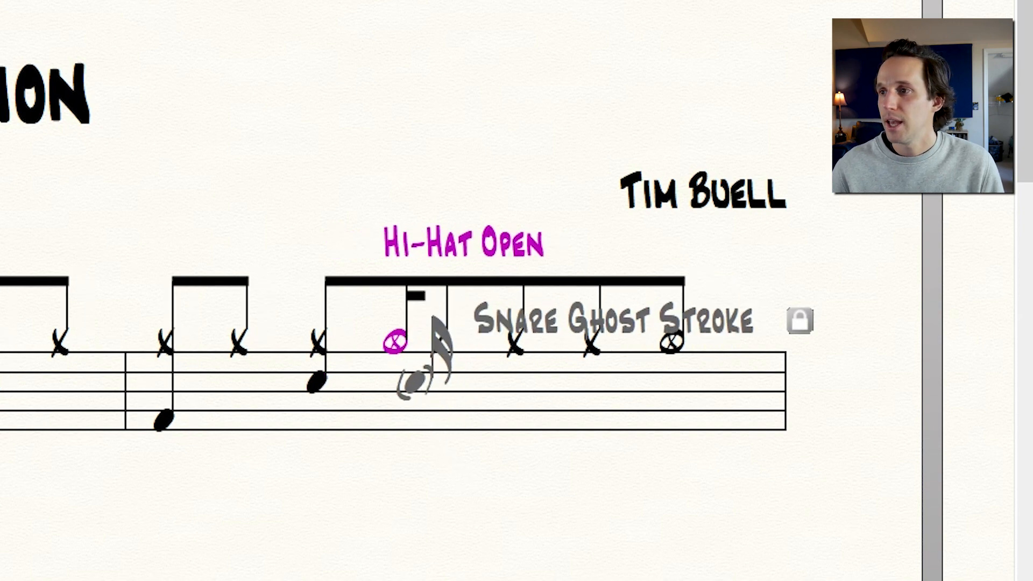
click(414, 383)
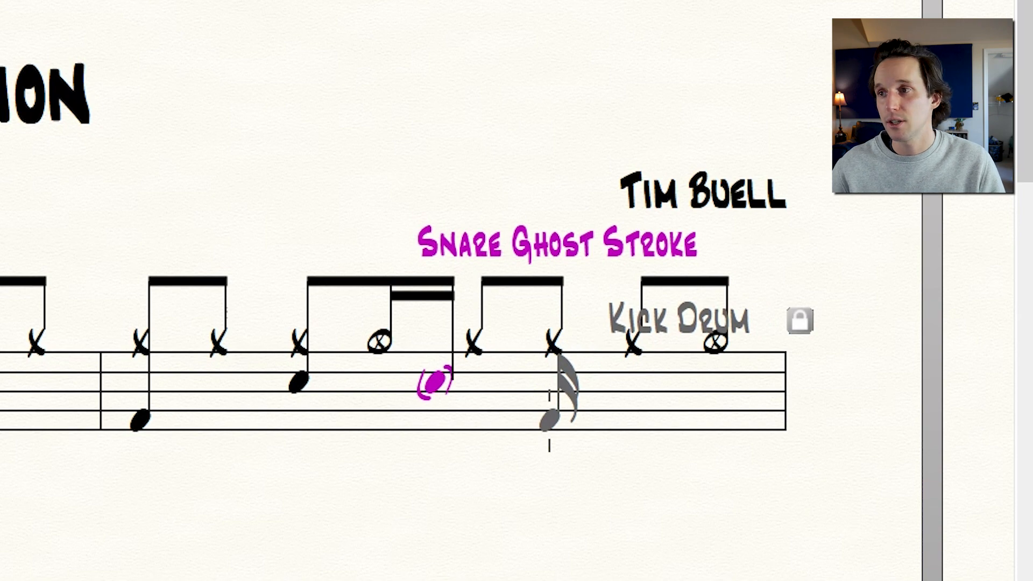
Add kick drums on the last two sixteenths of beat 3 and a snare drum on beat 4 in the third measure
click(549, 426)
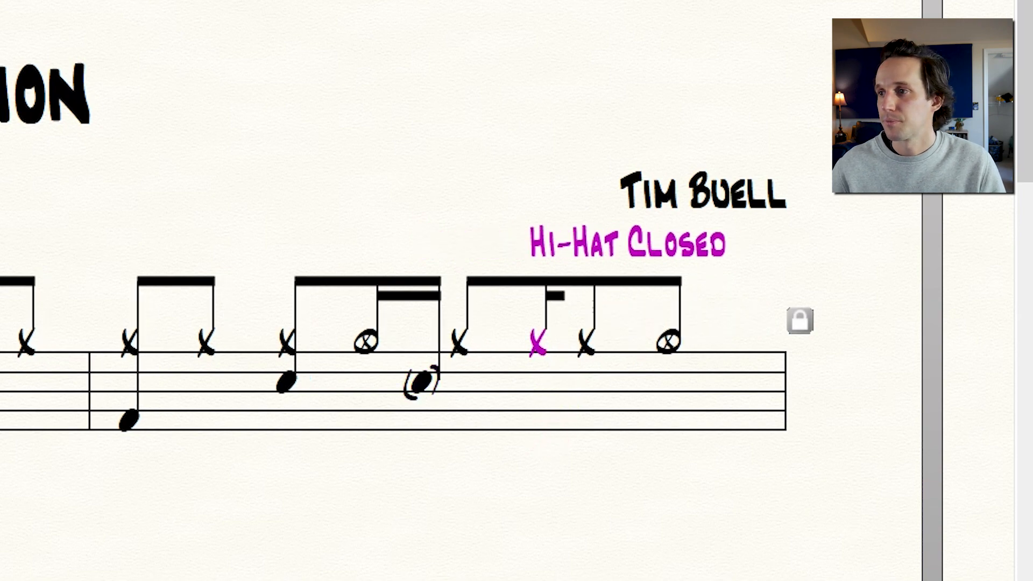
click(547, 430)
click(587, 426)
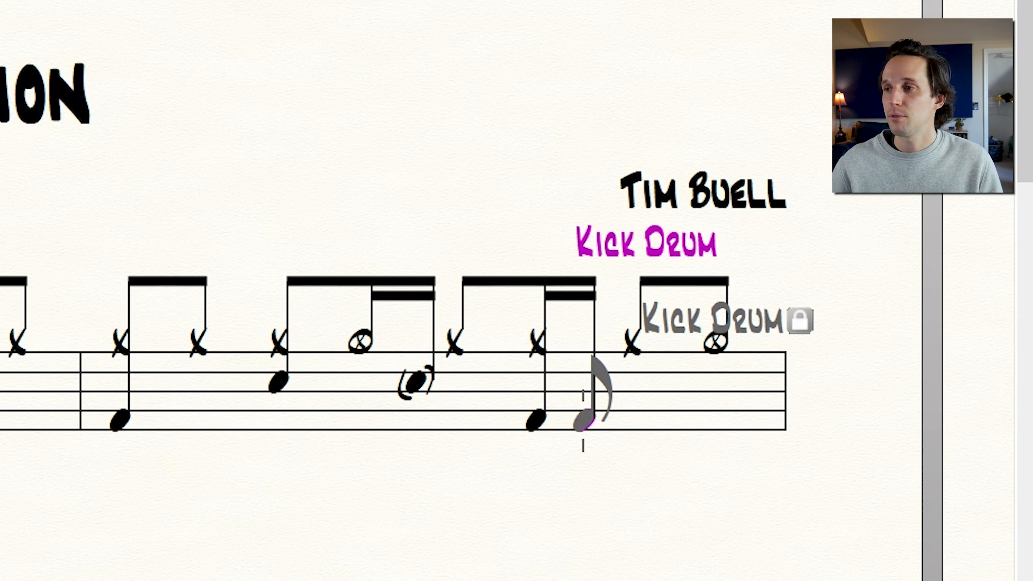
click(583, 421)
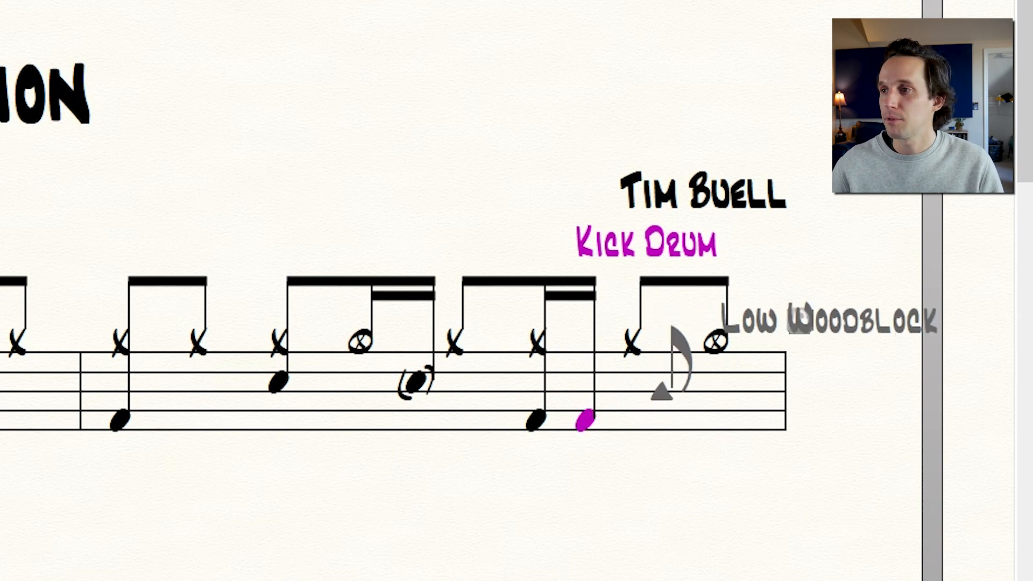
click(631, 387)
Copy the third measure's groove into the fourth measure with the Measure Tool
scroll(122, 500, down, 2)
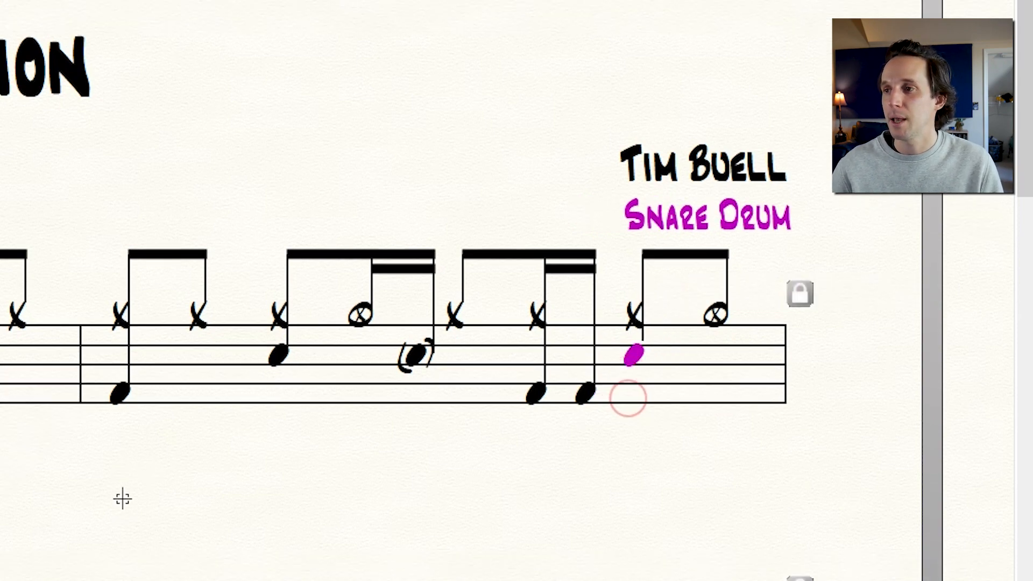
scroll(123, 500, down, 2)
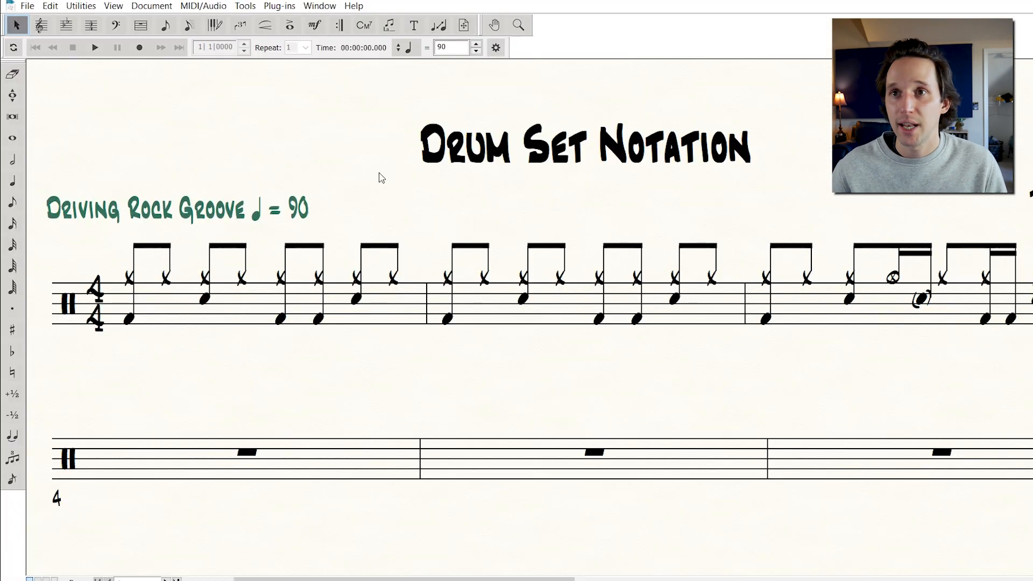
click(140, 27)
click(845, 300)
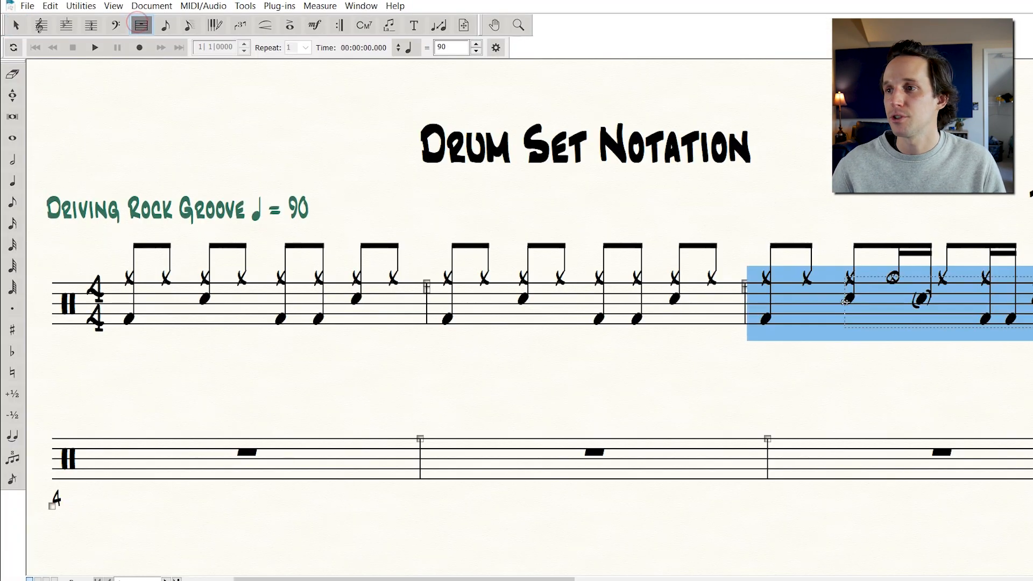
click(312, 455)
drag(312, 456, 312, 456)
Delete the notes on beats 3 and 4 of the fourth measure with Simple Entry
scroll(369, 302, down, 2)
click(393, 256)
scroll(392, 256, down, 1)
drag(335, 255, 593, 354)
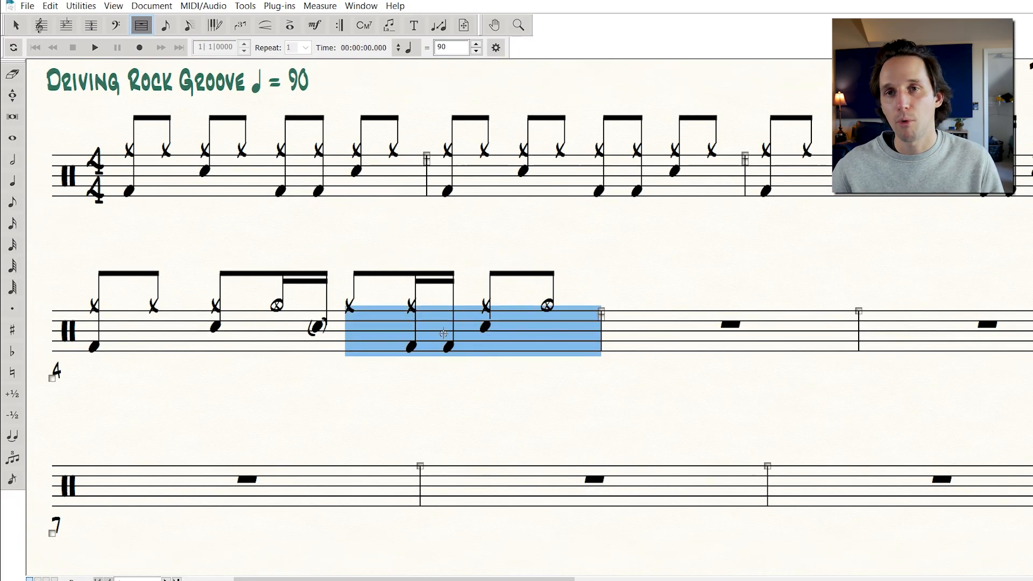
click(416, 230)
key(F2)
key(Right)
key(Right)
key(Right)
Enter a fill in the fourth measure: a snare eighth and two snare sixteenths on beat 3, then two high-tom and two floor-tom sixteenths on beat 4
key(Right)
key(Right)
key(Right)
key(Right)
key(Delete)
key(Delete)
key(Delete)
key(Delete)
key(Delete)
key(Right)
key(Down)
key(Down)
key(Down)
key(Down)
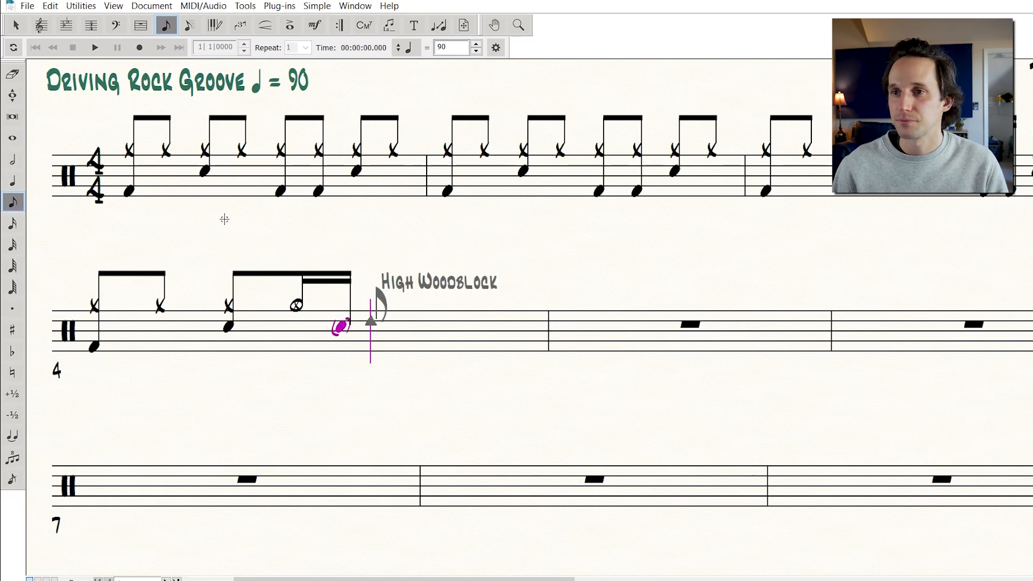
key(Return)
key(3)
key(Return)
key(Return)
key(Up)
key(Up)
key(Return)
key(Return)
key(Down)
key(Down)
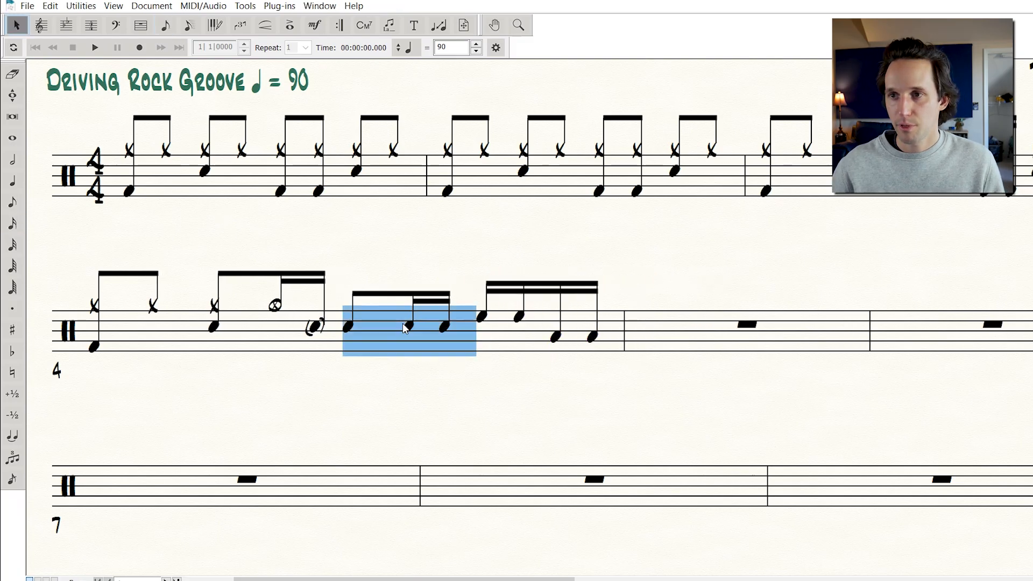
Set a double barline at the end of the fourth measure with the Measure Tool
drag(506, 302, 509, 320)
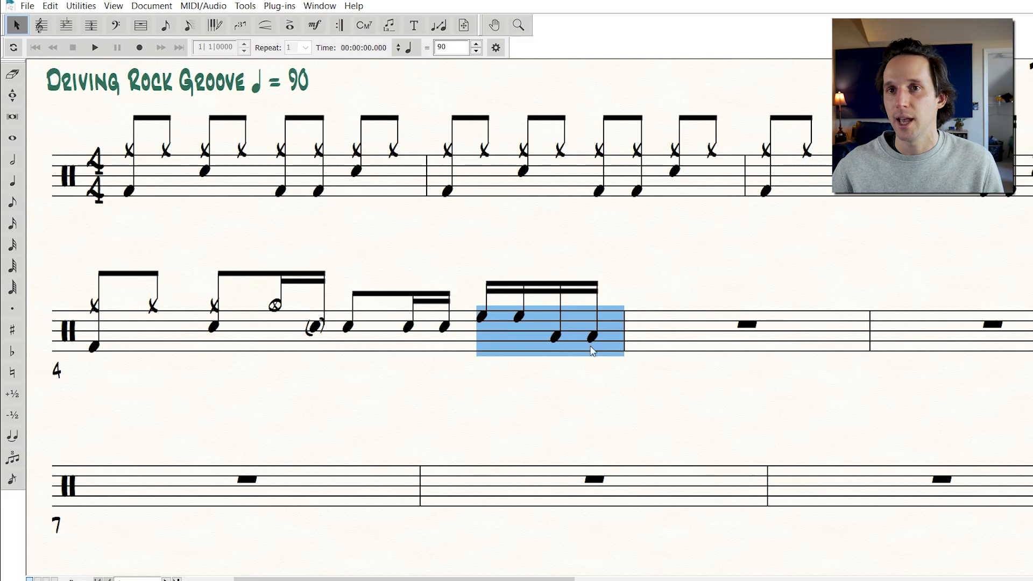
click(565, 390)
click(141, 25)
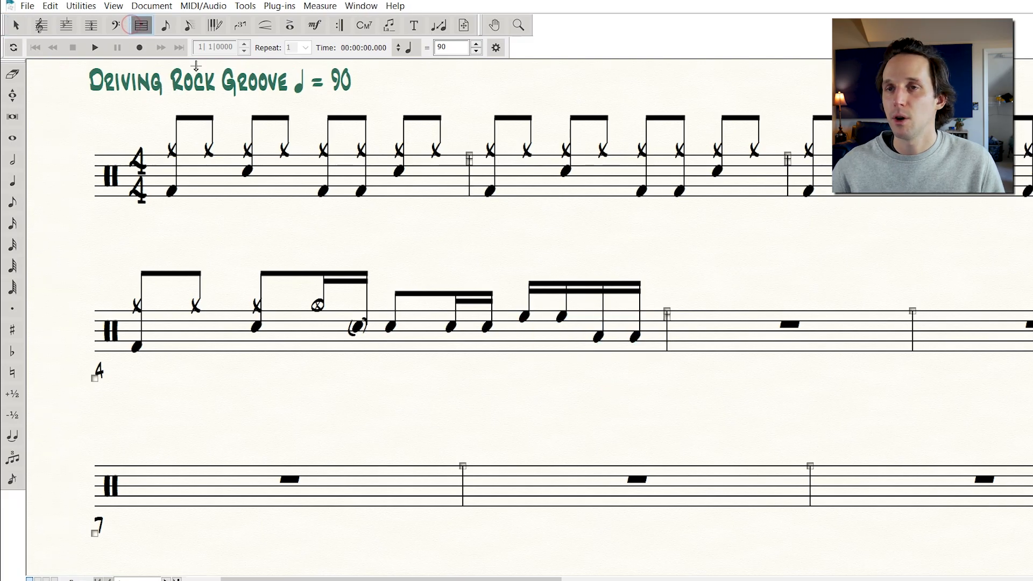
right_click(622, 328)
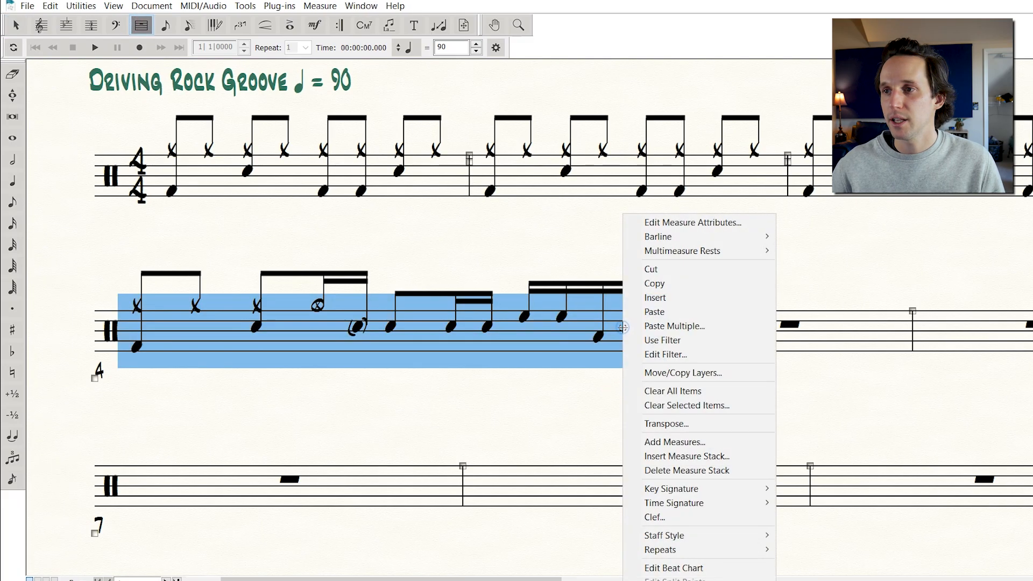
mouse_move(677, 238)
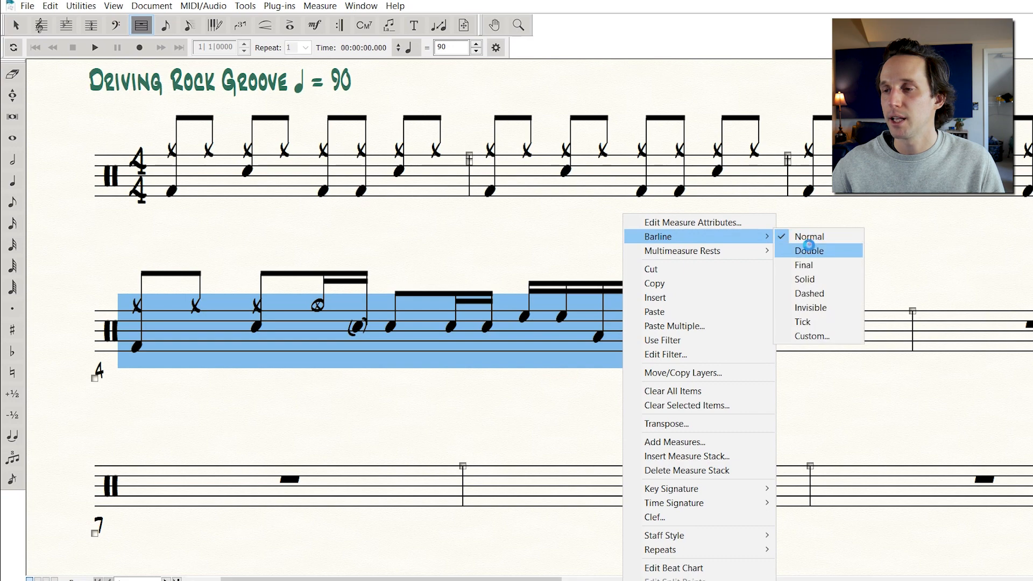
click(807, 251)
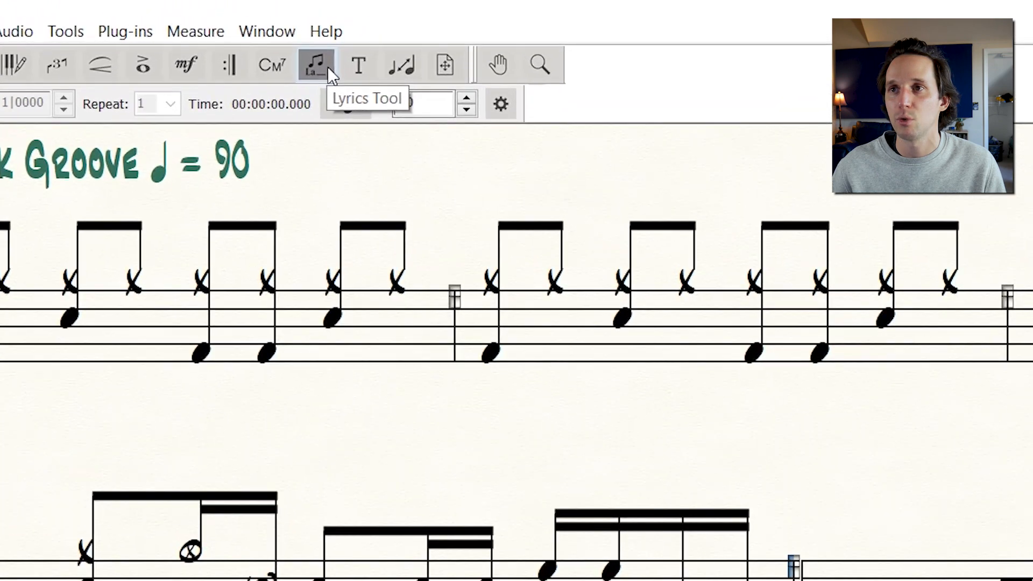
Add the sticking R R L R L R L under the fill notes with the Lyrics Tool
click(328, 67)
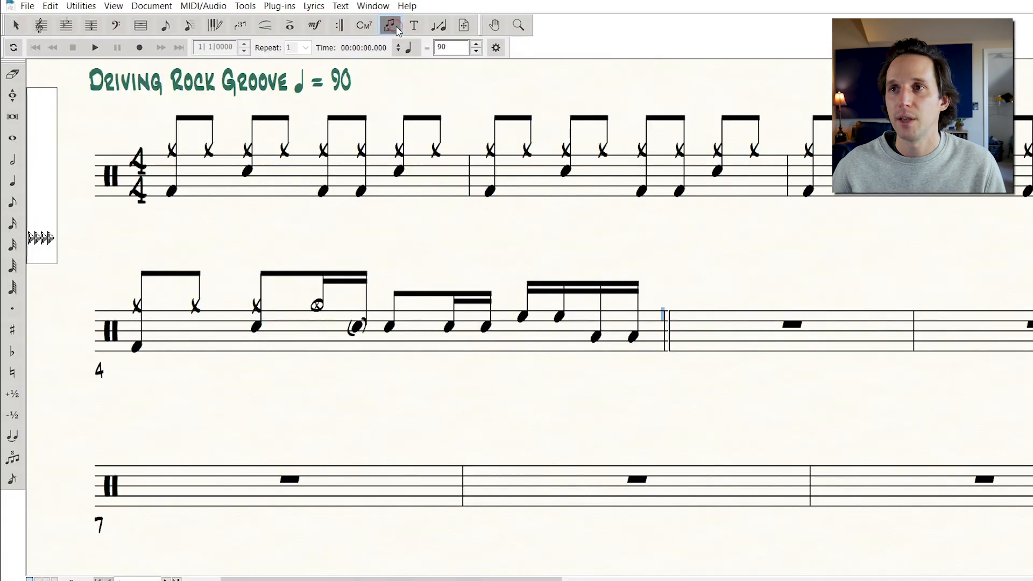
click(390, 358)
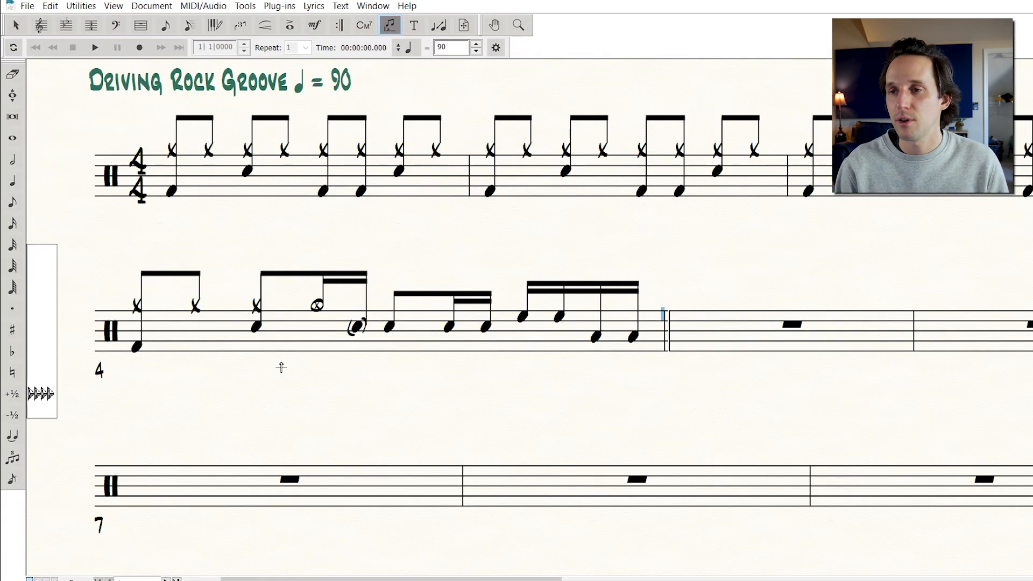
text(R R L R L R L)
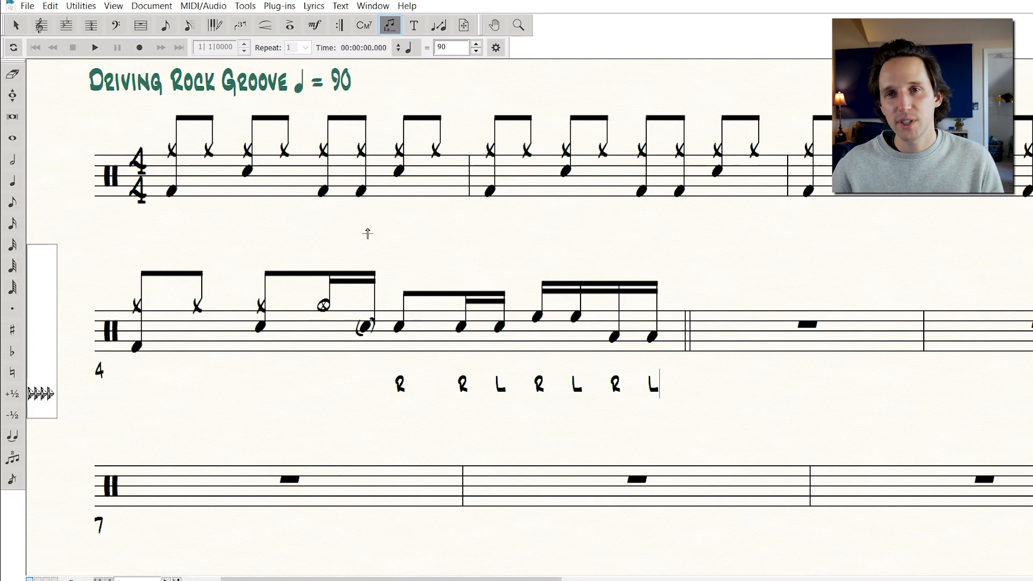
Try copying the fourth measure's fill into the fifth measure
click(16, 25)
drag(389, 273, 827, 331)
click(648, 385)
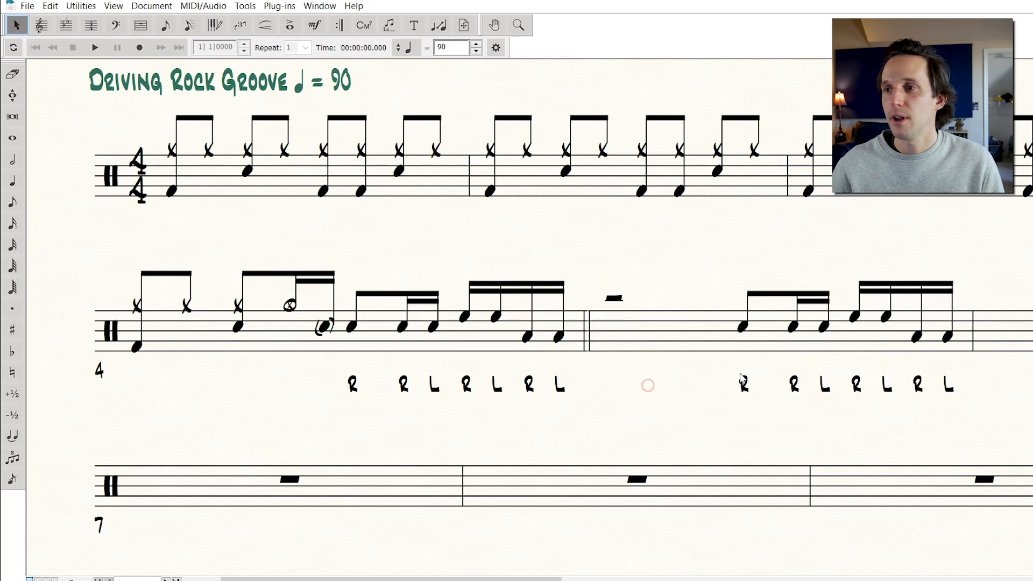
drag(723, 363, 998, 403)
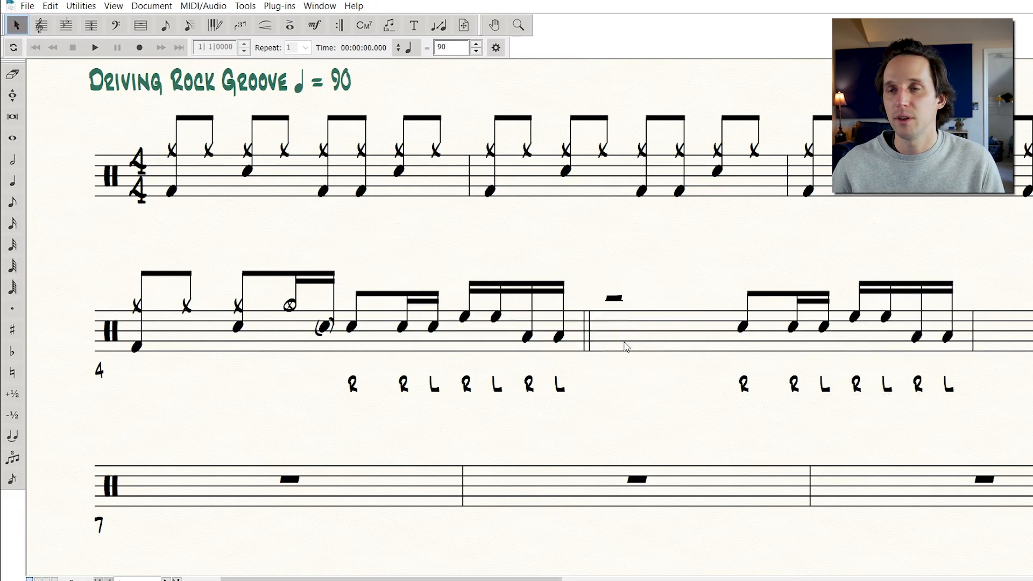
key(ctrl+z)
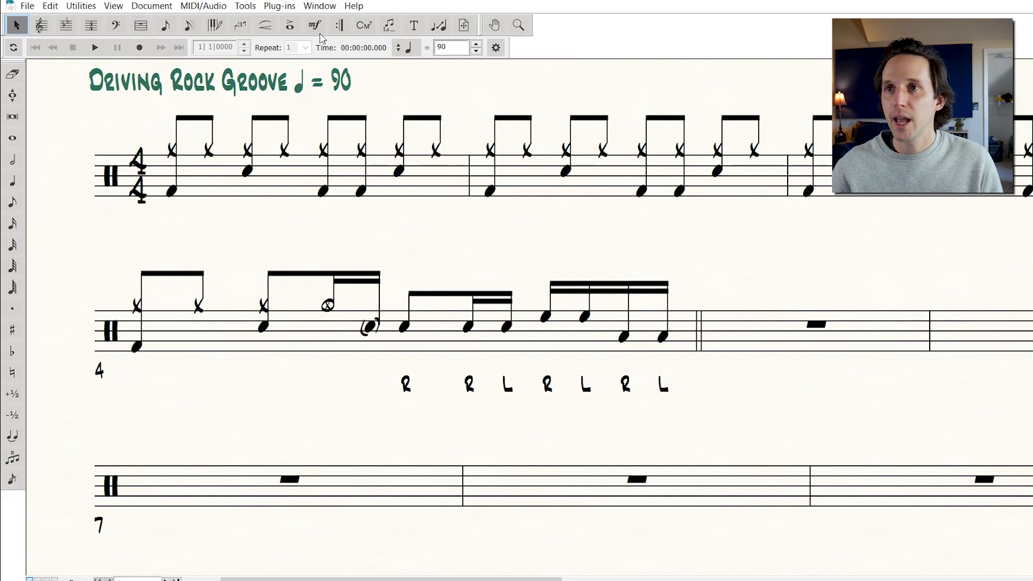
Raise the sticking lyrics' baseline closer to the staff in the fourth measure
click(389, 25)
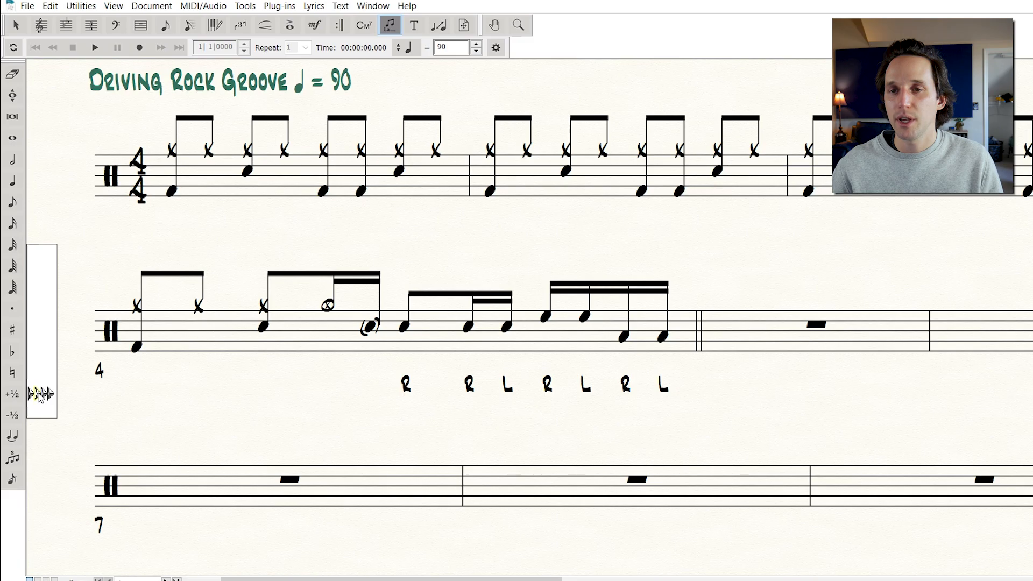
mouse_move(34, 393)
mouse_down()
mouse_move(44, 370)
mouse_move(43, 436)
mouse_move(39, 380)
mouse_up()
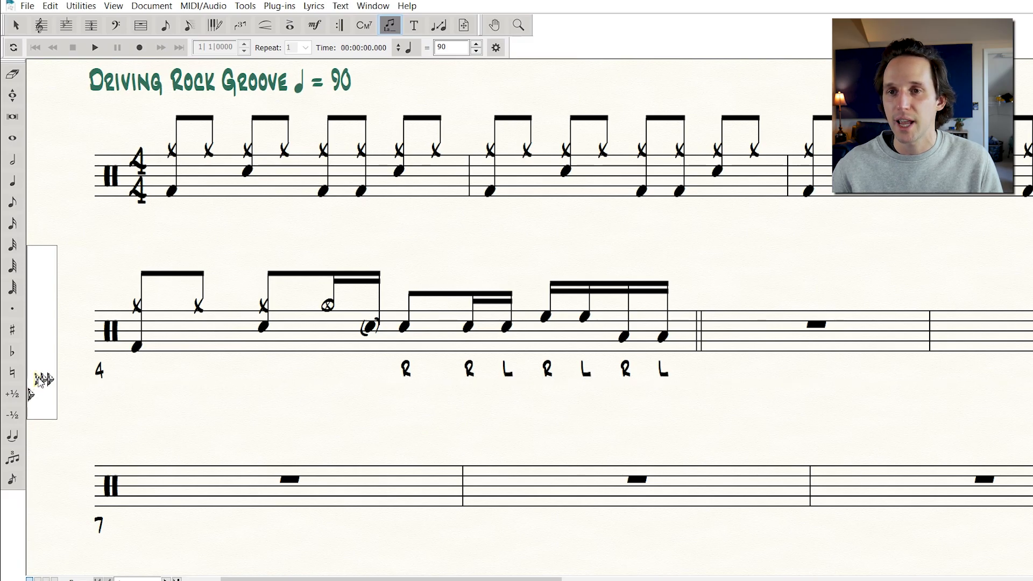
drag(39, 380, 39, 377)
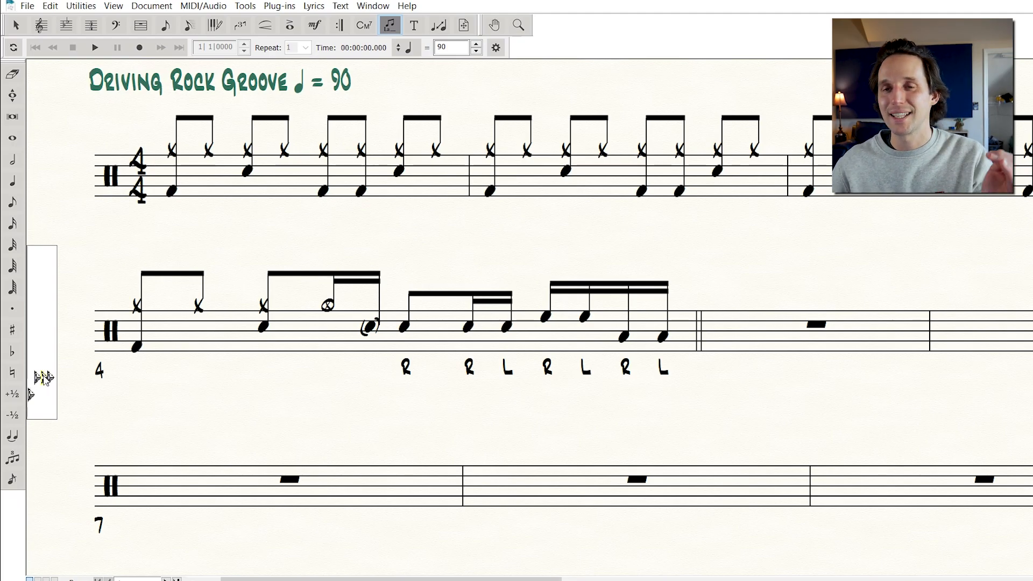
drag(43, 376, 47, 395)
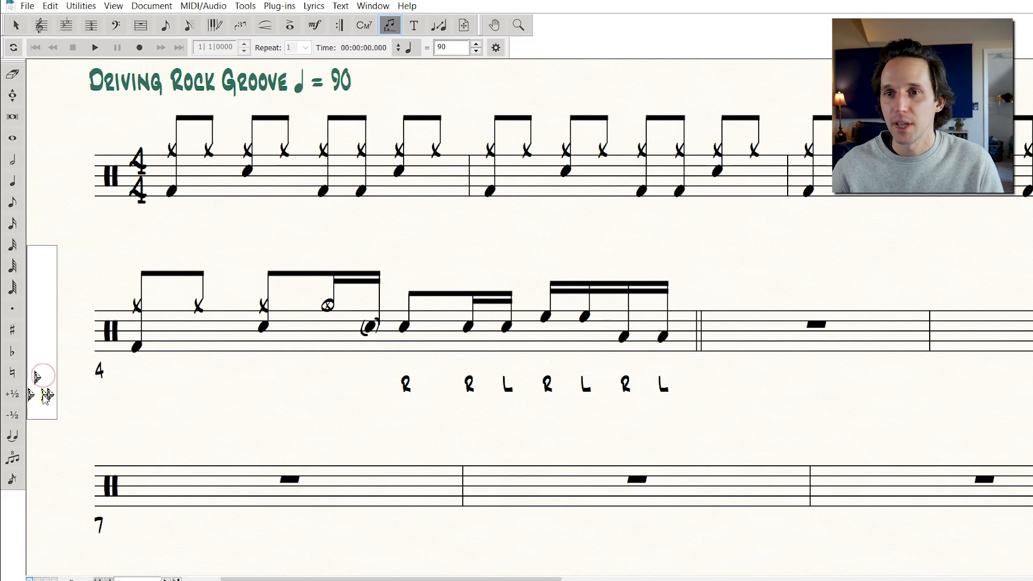
key(ctrl+z)
click(39, 379)
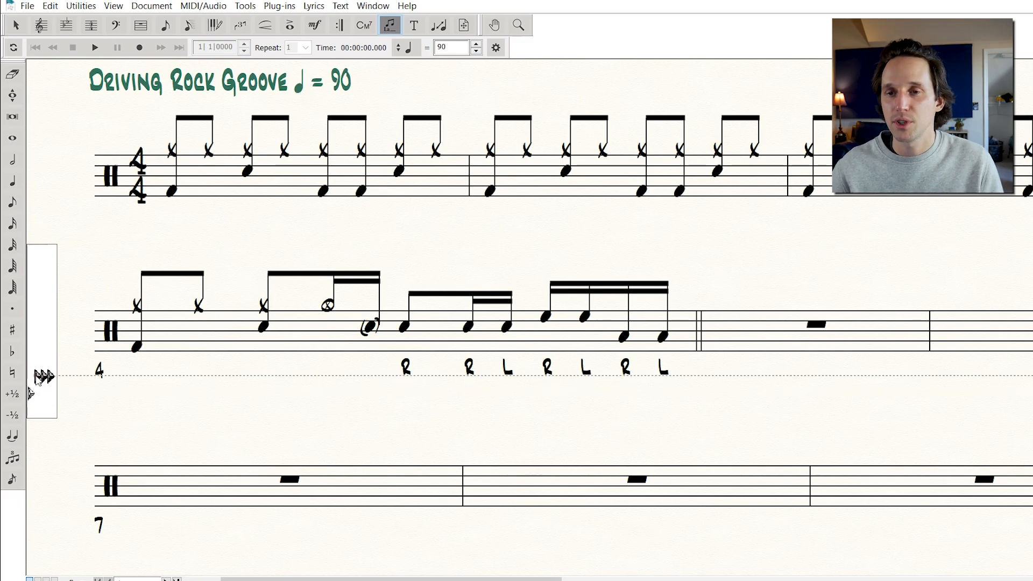
drag(36, 376, 36, 379)
key(ctrl+z)
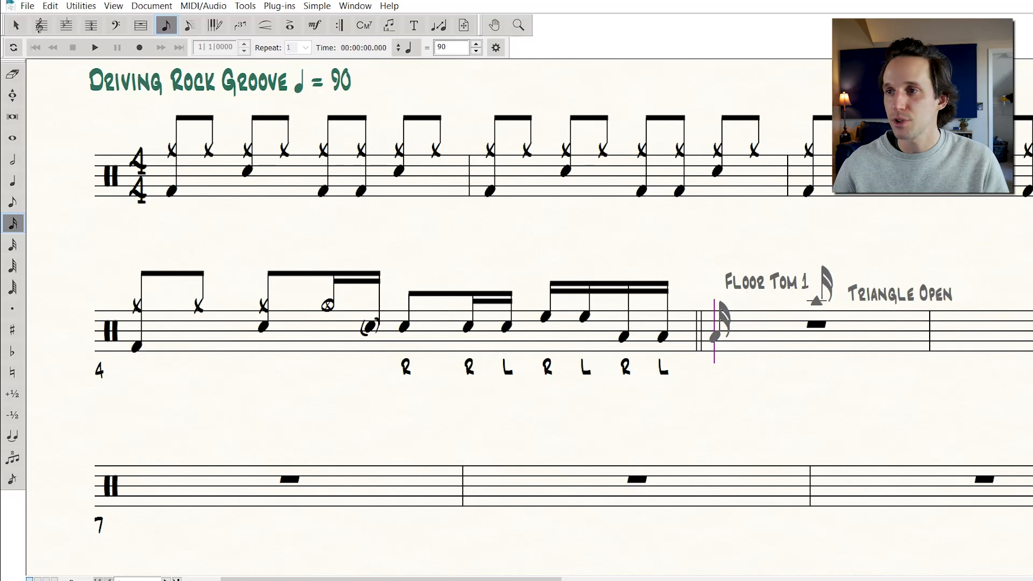
Enter an eighth-note Crash Cymbal on beat 1 of the fifth measure
key(4)
click(718, 300)
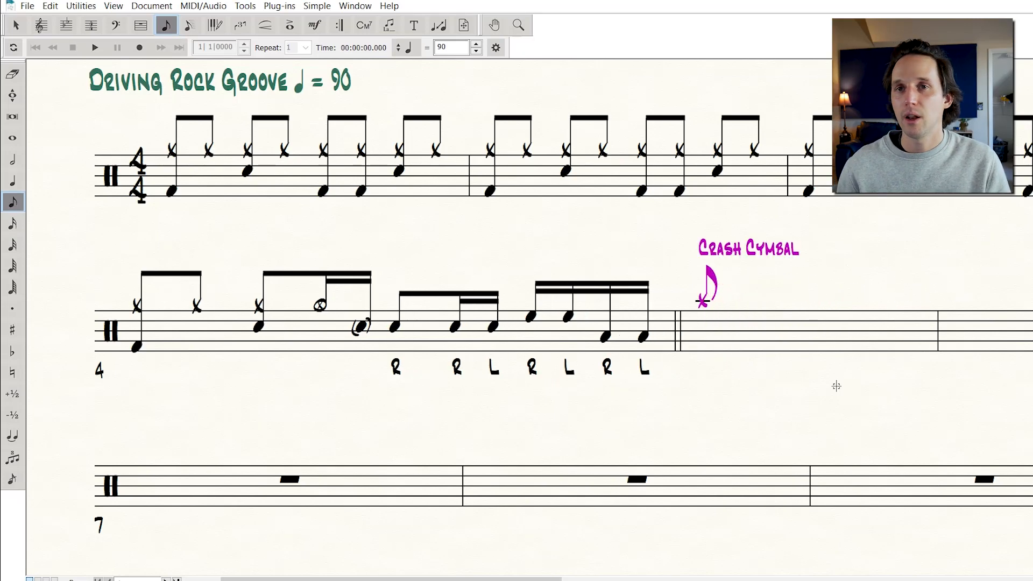
key(Up)
key(Up)
key(Up)
key(Down)
key(Down)
key(Down)
key(Down)
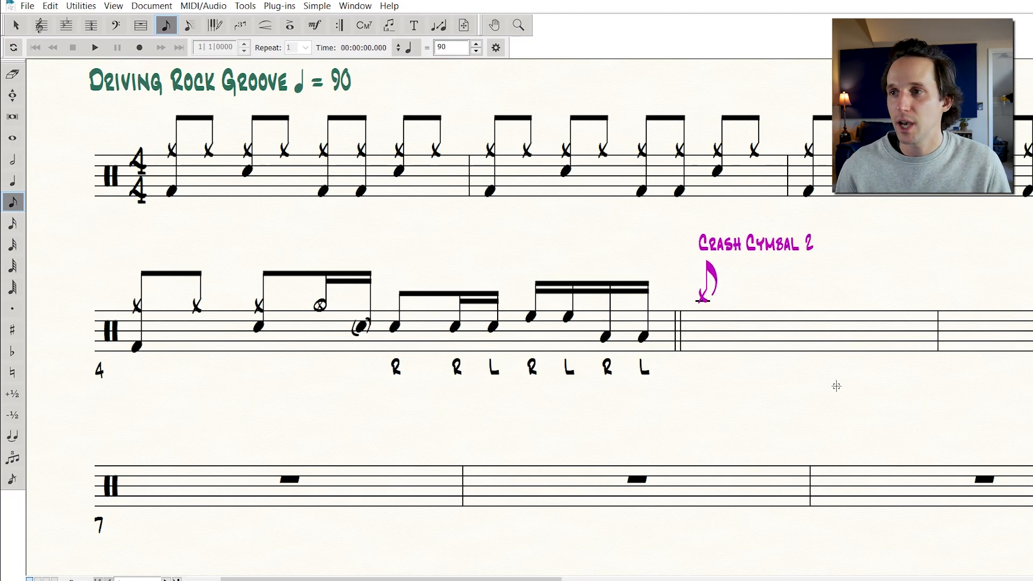
key(Up)
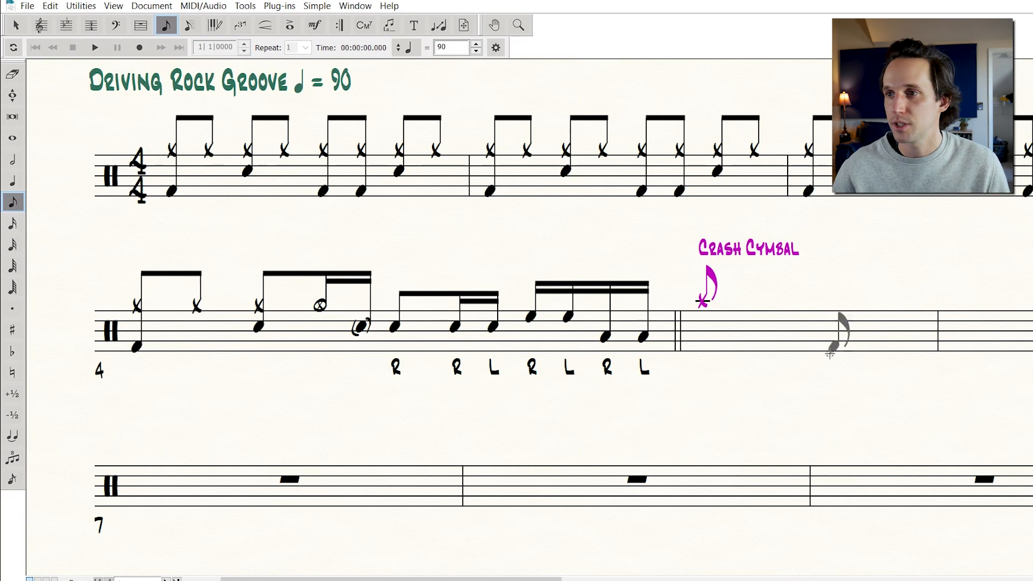
Add Ride Cymbal eighth notes across the rest of the fifth measure
click(833, 310)
click(831, 311)
click(833, 310)
click(849, 311)
click(861, 311)
click(885, 311)
click(910, 310)
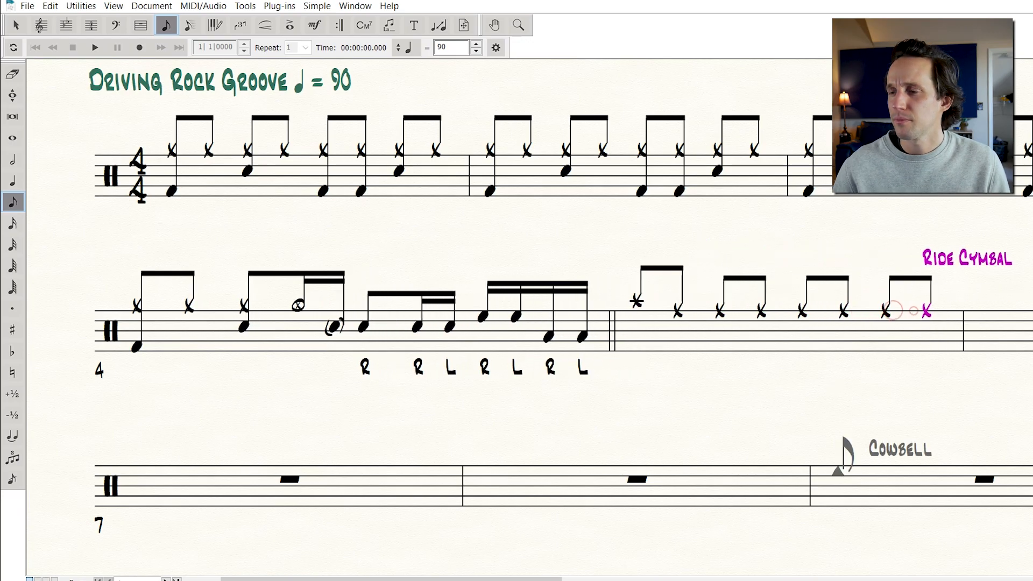
Change the ride notes on the offbeats of the fifth measure to Ride Bell
key(Left)
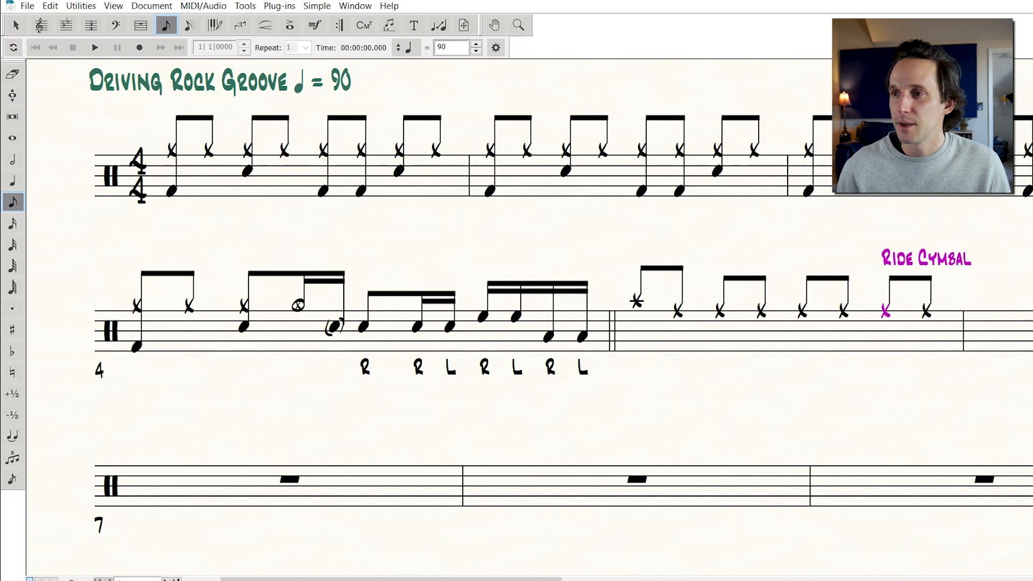
key(Right)
key(Up)
key(Left)
key(Left)
key(Up)
key(Left)
key(Left)
key(Up)
key(Left)
key(Left)
key(Up)
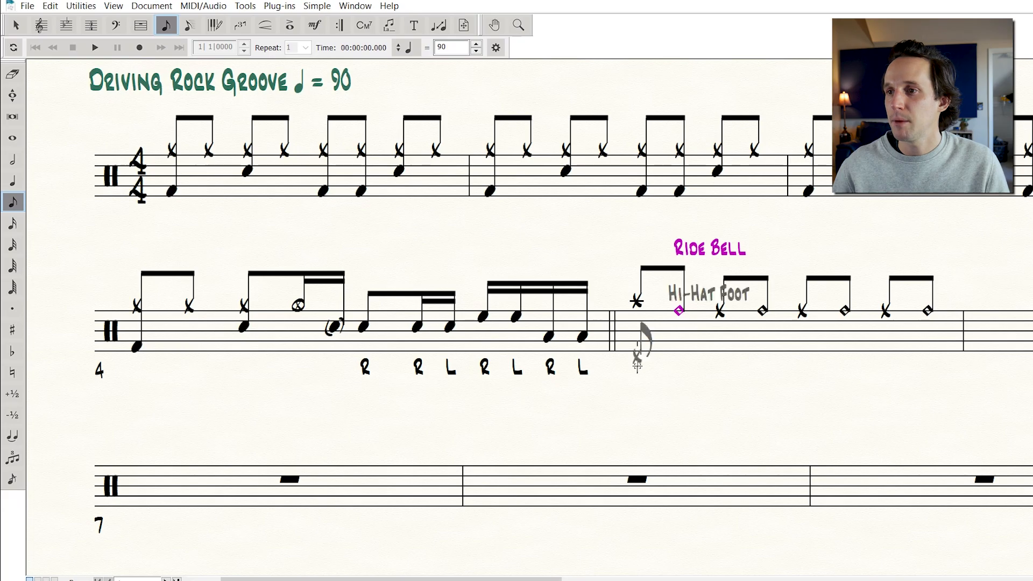
Add kick drums on beat 1, two sixteenths after beat 2 and the last eighth, plus a snare on beat 3 of the fifth measure
click(638, 339)
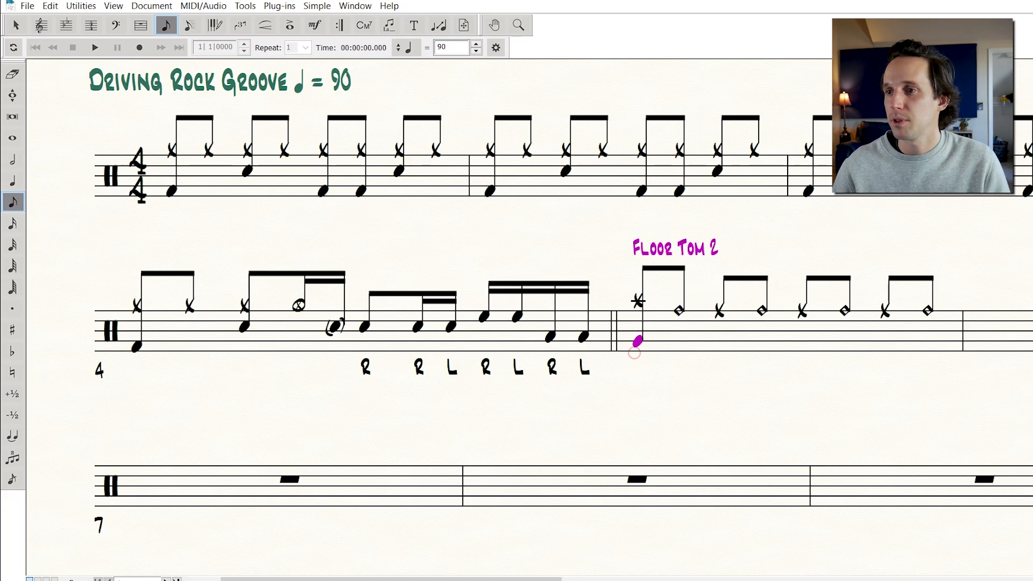
key(Down)
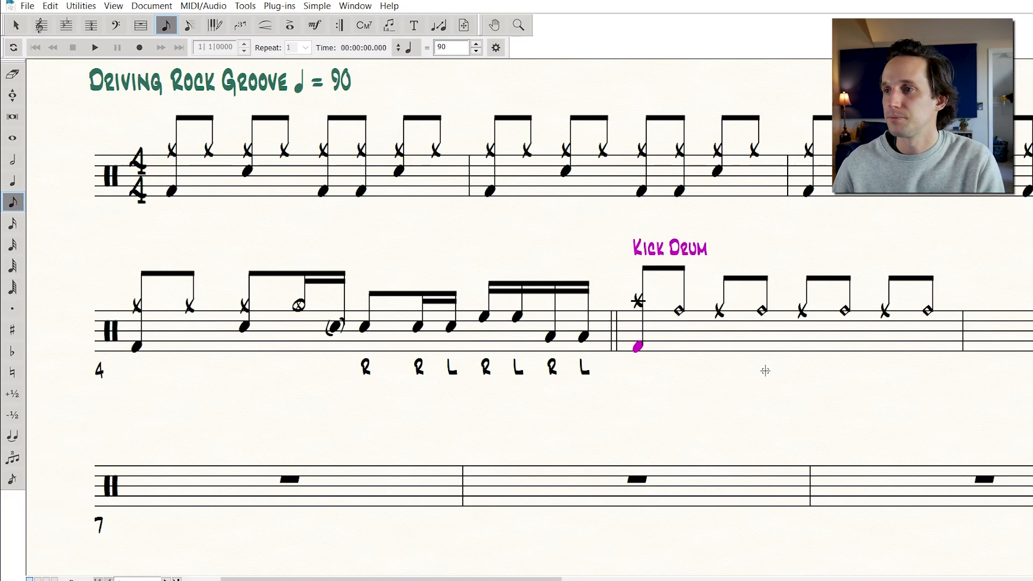
key(3)
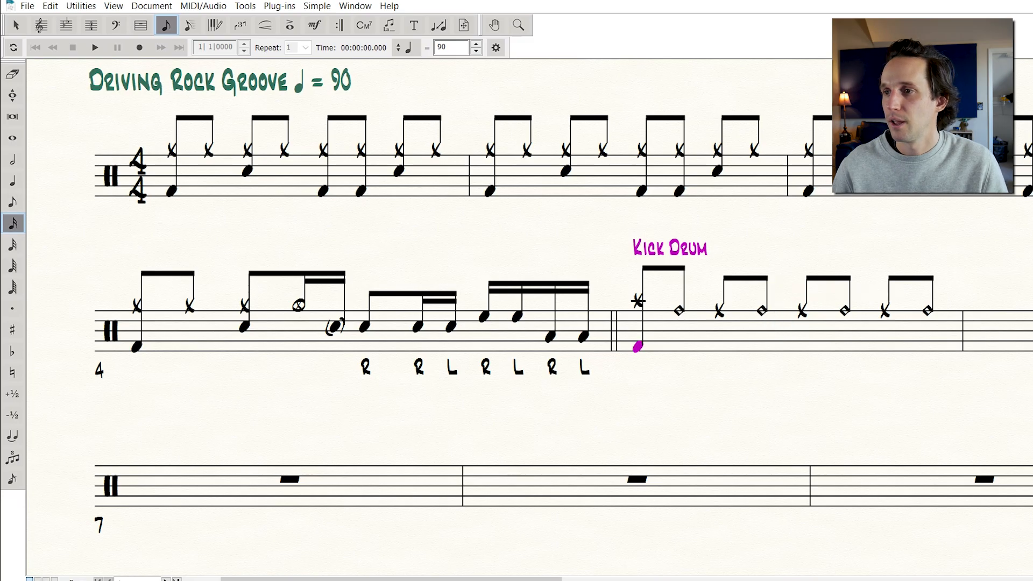
click(761, 311)
click(758, 349)
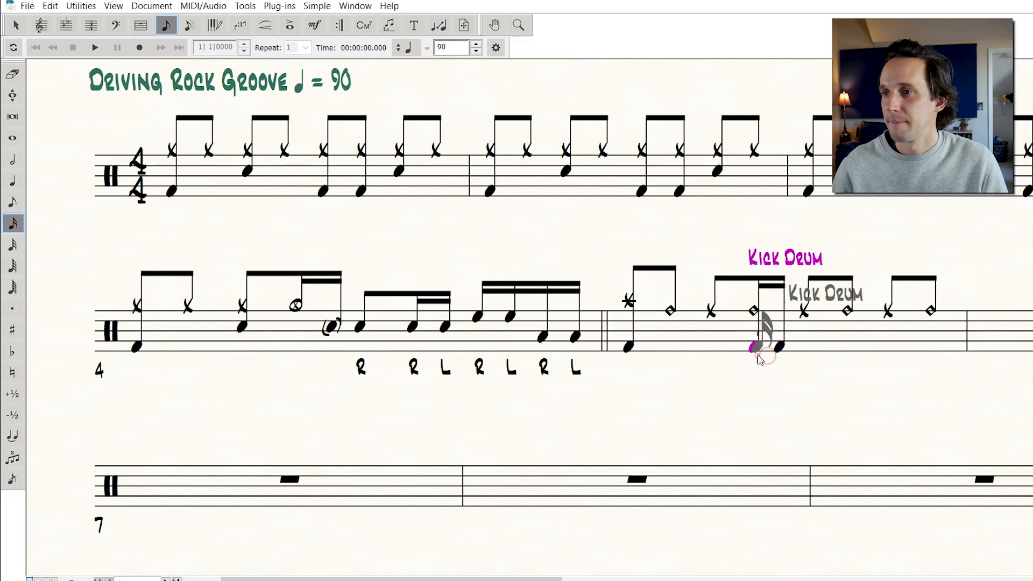
key(4)
click(803, 330)
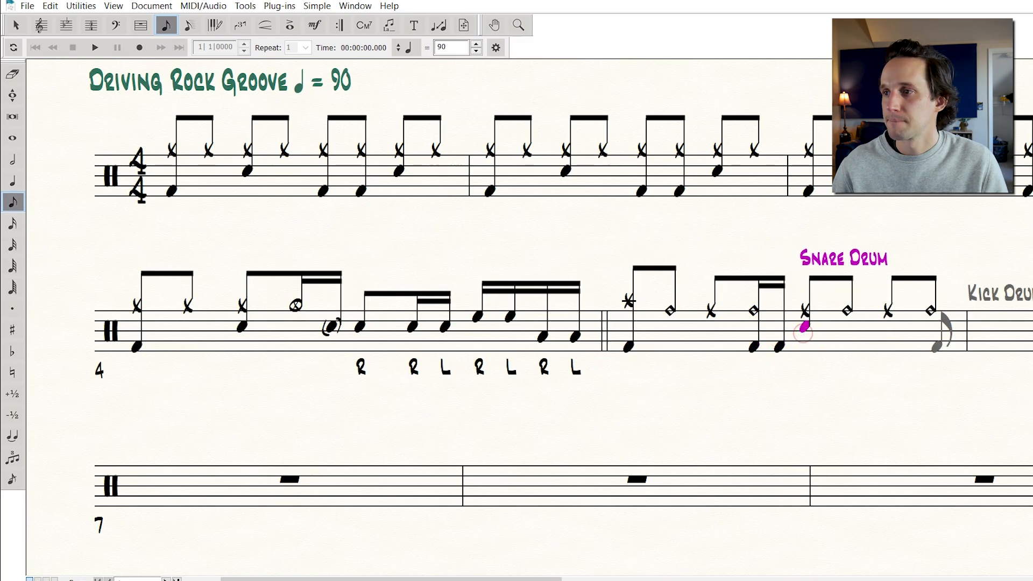
click(932, 347)
key(Escape)
Select the snare on beat 3 of the fifth measure
scroll(745, 341, right, 5)
scroll(617, 340, right, 1)
drag(526, 251, 566, 375)
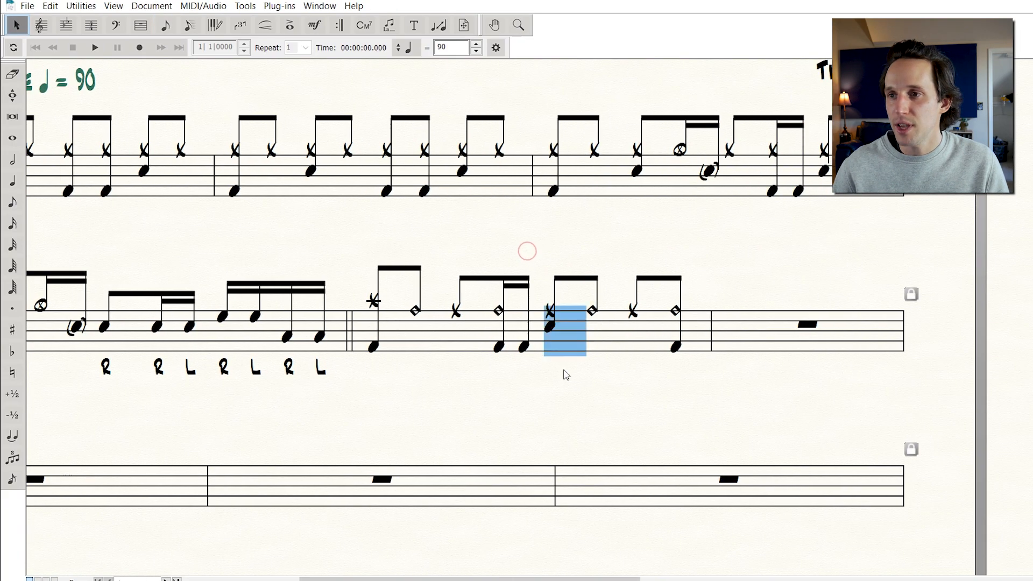
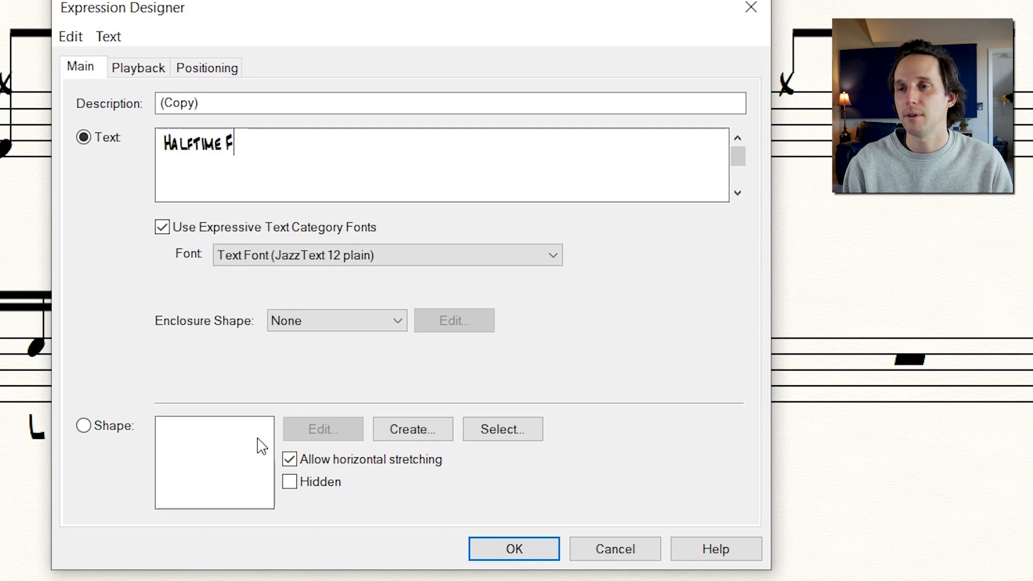
Create the Halftime Feel expression and place it above the first beat of the fifth measure
click(523, 554)
click(521, 483)
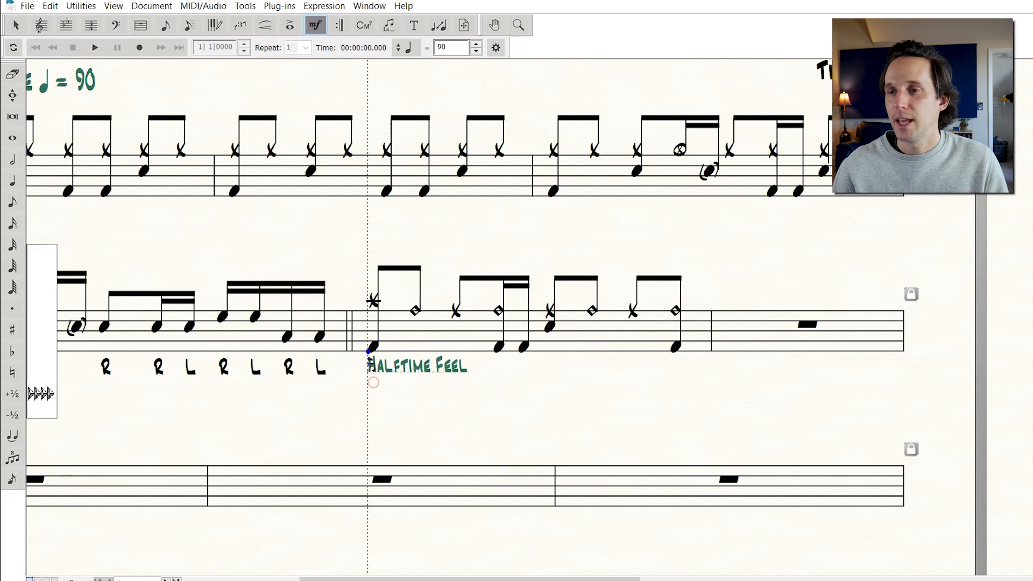
drag(372, 363, 382, 249)
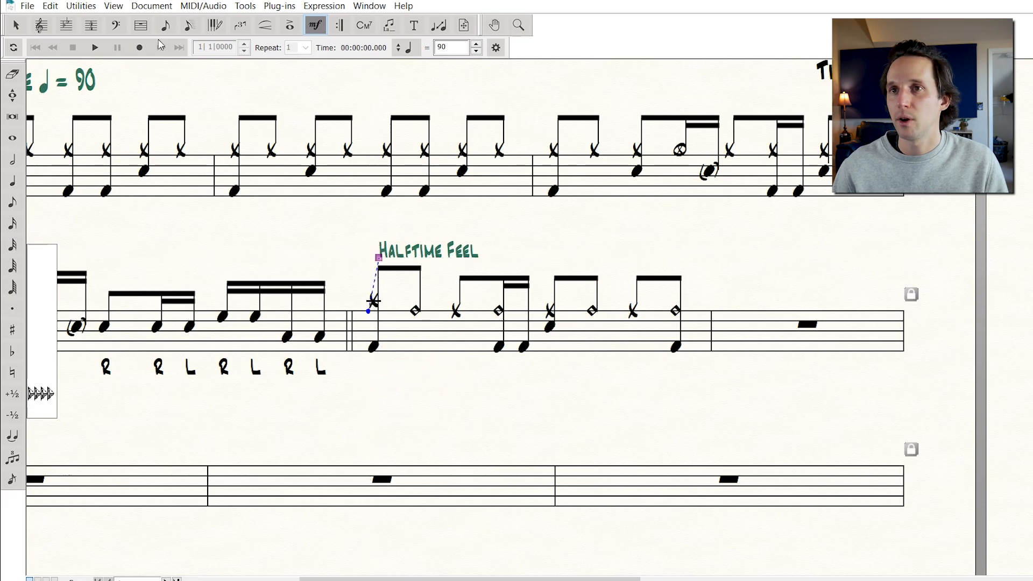
Copy the fifth measure's groove into the sixth measure and delete the duplicated Halftime Feel expression there
click(141, 25)
click(412, 326)
drag(412, 326, 399, 455)
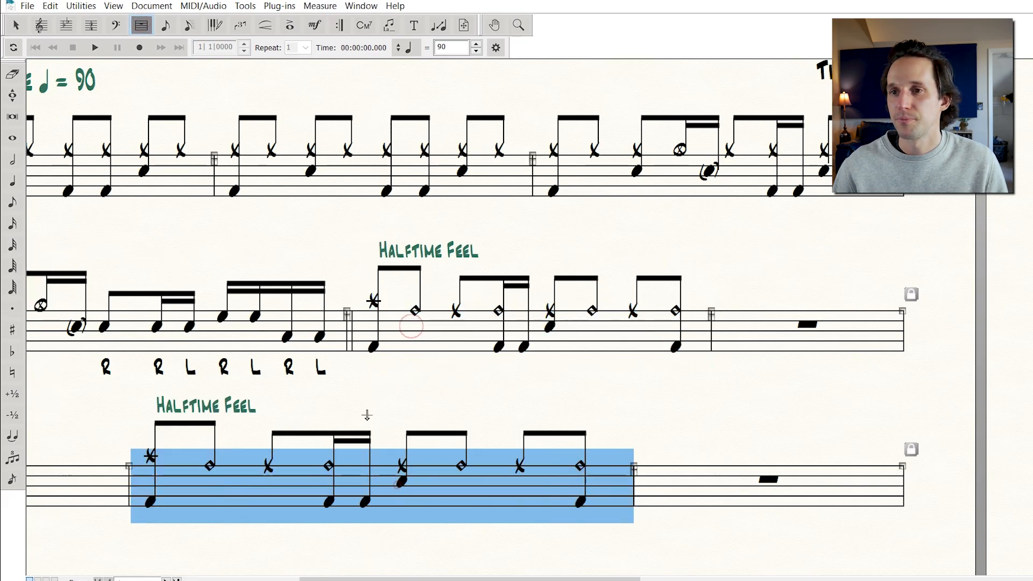
scroll(396, 485, down, 3)
key(Escape)
key(Escape)
drag(203, 323, 186, 324)
click(142, 23)
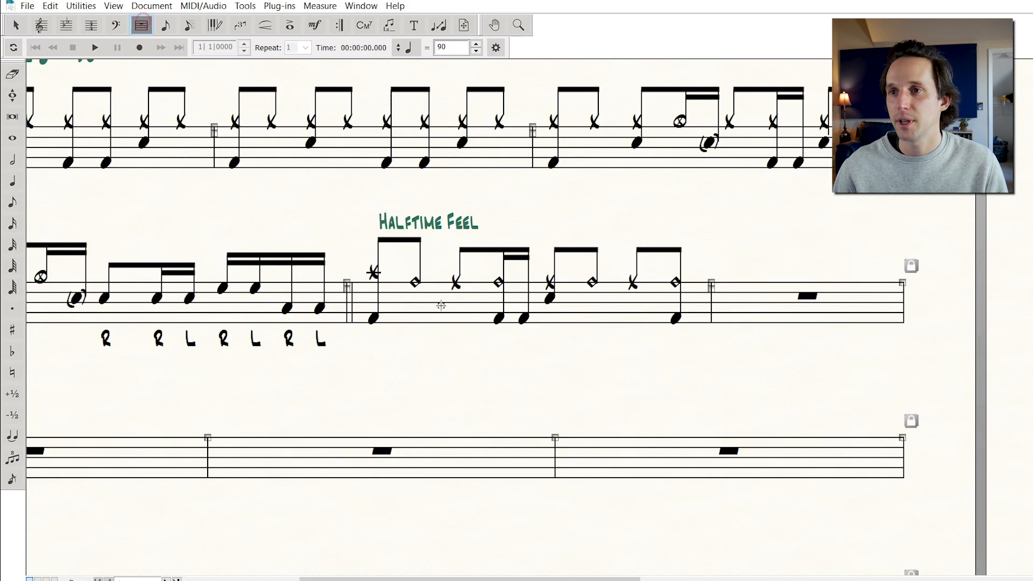
click(442, 305)
drag(441, 305, 807, 302)
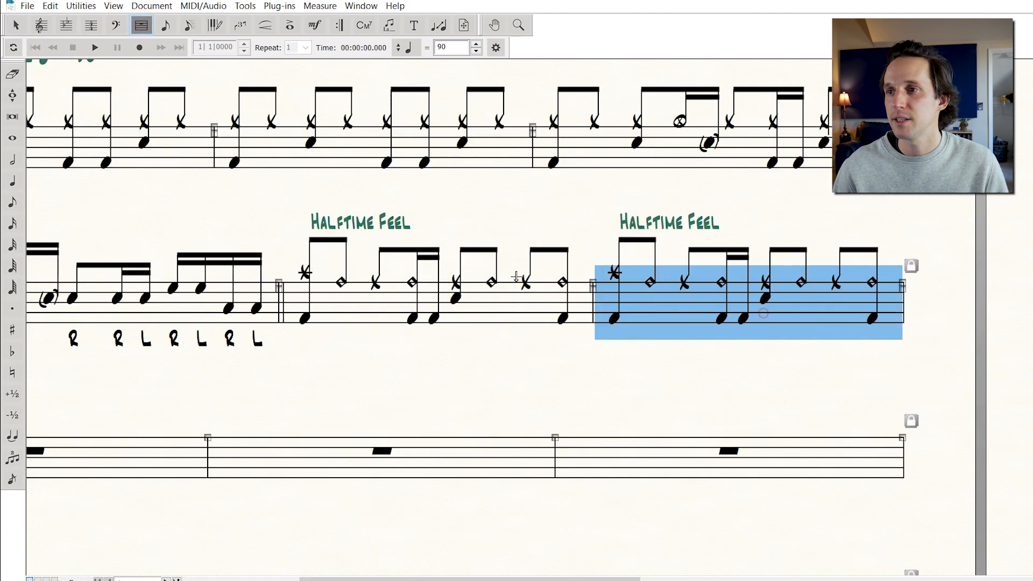
click(315, 25)
key(Delete)
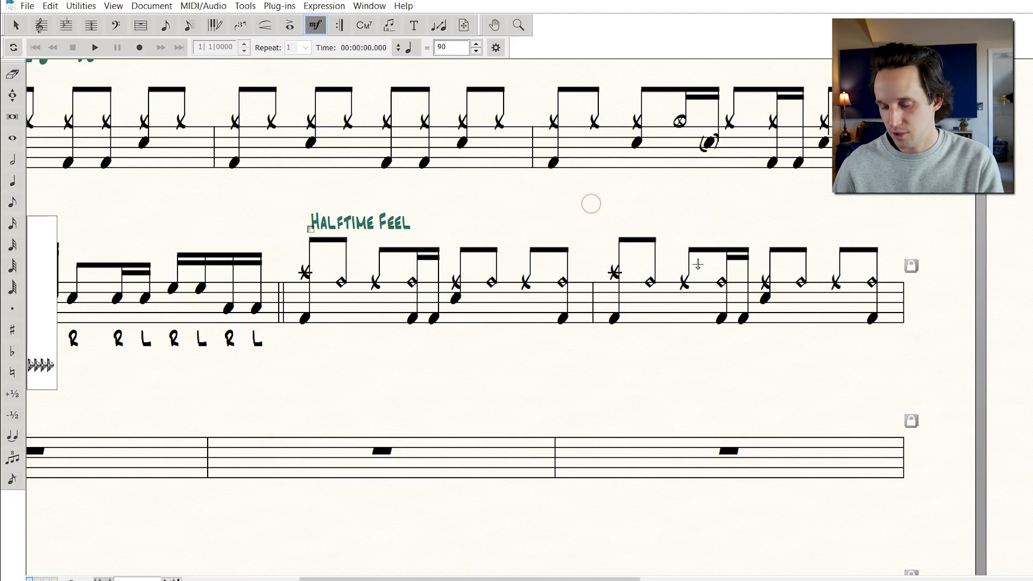
Replace the crash cymbal on beat 1 of the sixth measure with a Ride Cymbal note
click(166, 25)
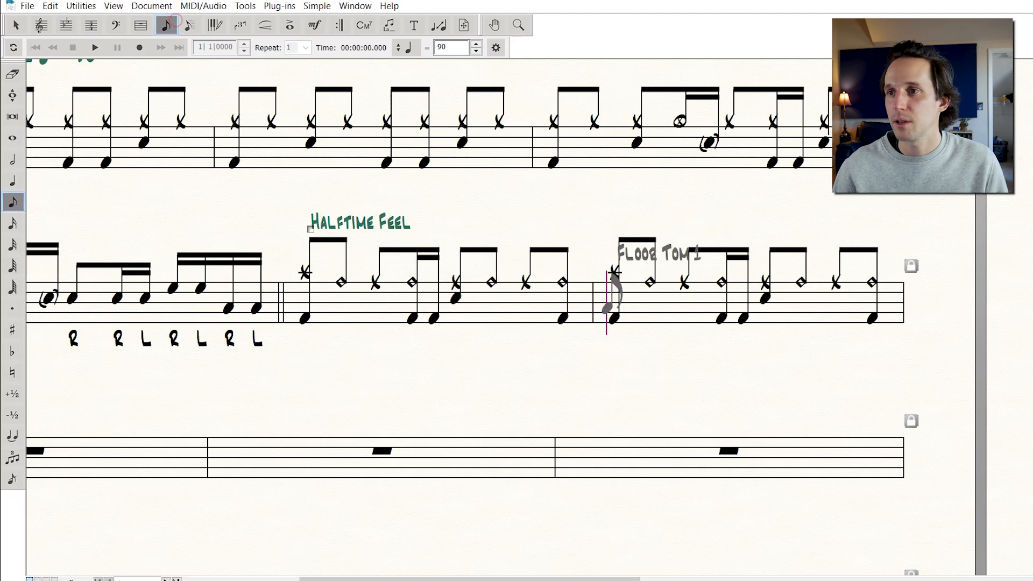
click(614, 264)
key(Down)
key(Down)
key(Down)
key(Down)
key(Down)
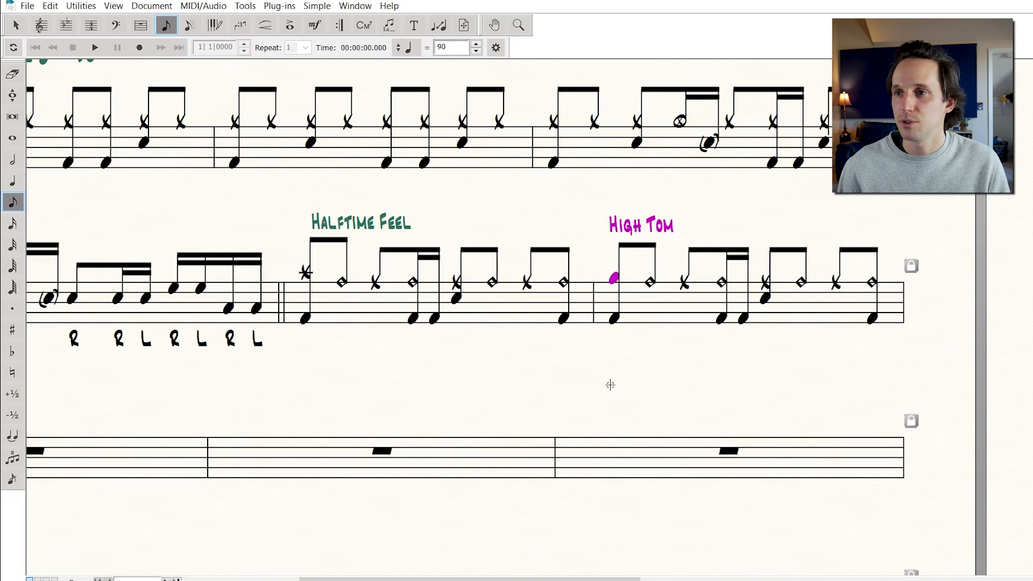
key(Escape)
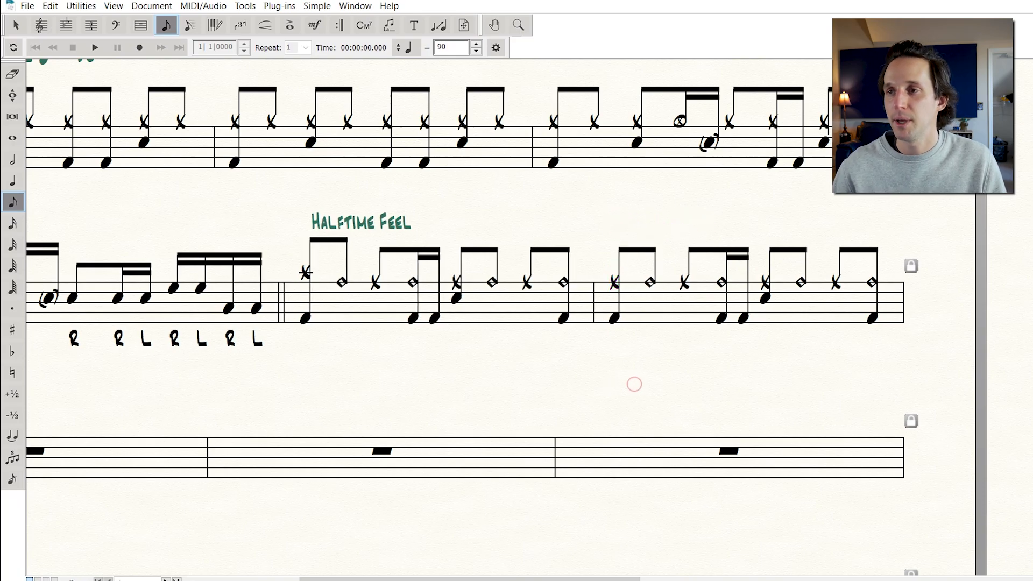
click(614, 262)
key(Delete)
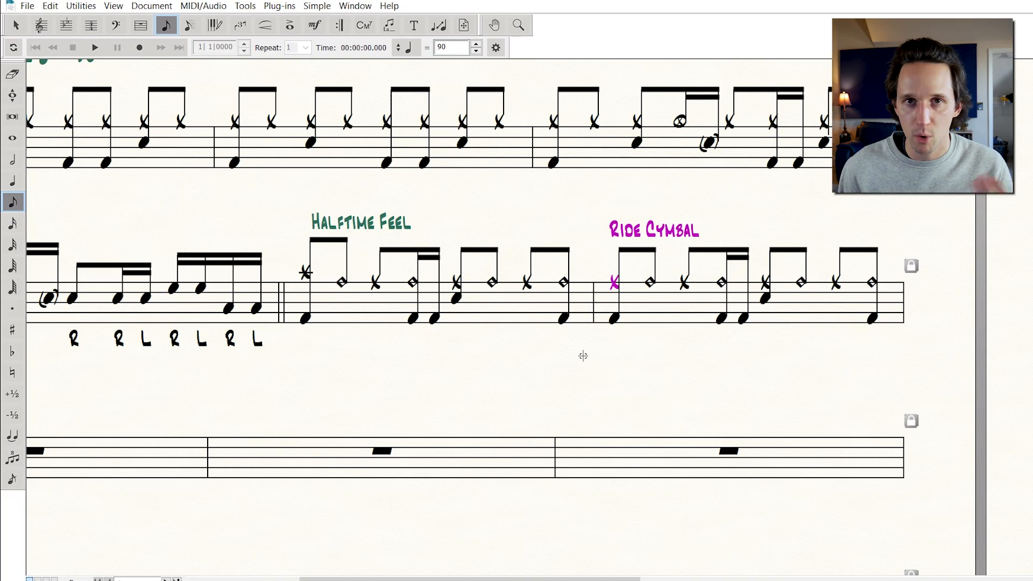
key(Up)
key(Up)
key(Up)
key(Up)
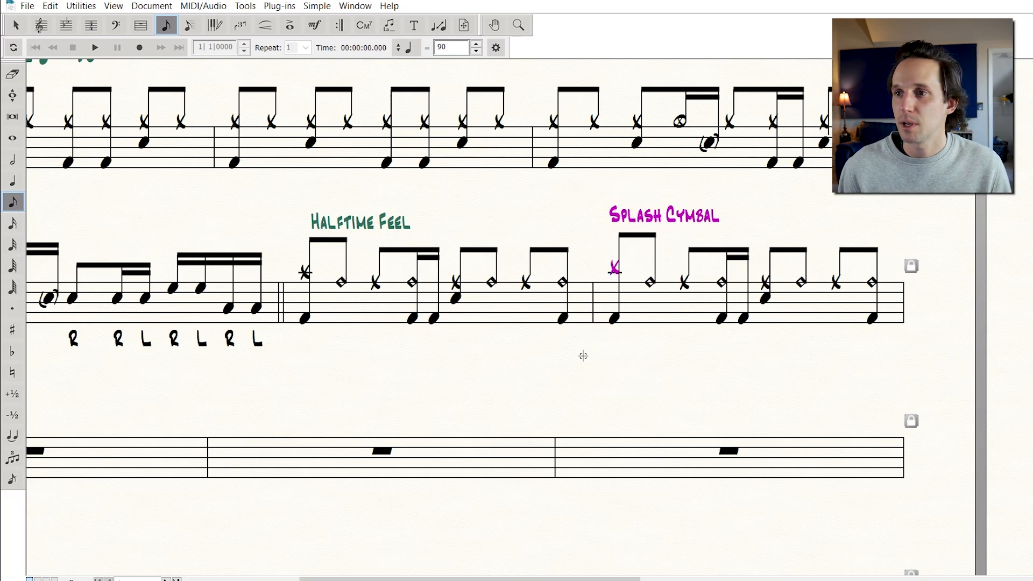
key(Down)
key(Down)
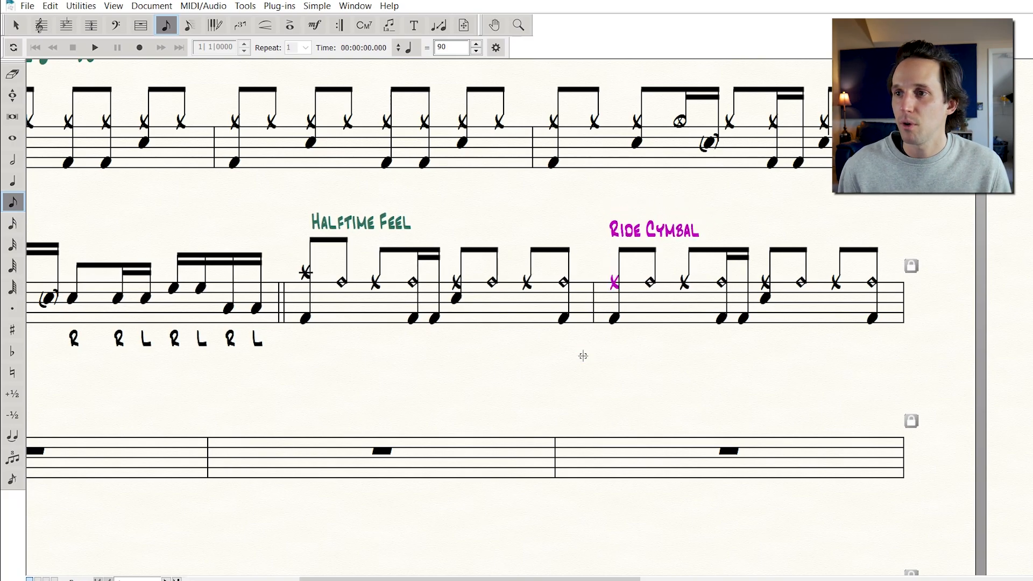
Copy the sixth measure's groove into the seventh measure
right_click(681, 353)
scroll(620, 363, left, 2)
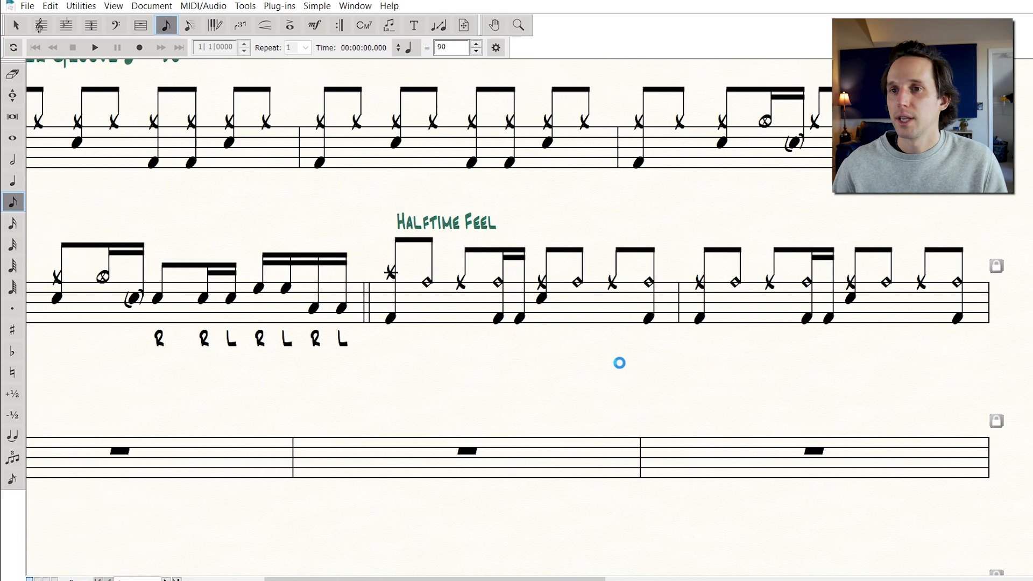
click(141, 25)
click(811, 310)
key(ctrl+c)
click(276, 457)
key(ctrl+v)
scroll(253, 339, down, 2)
scroll(260, 326, left, 2)
scroll(259, 326, left, 3)
scroll(259, 325, down, 4)
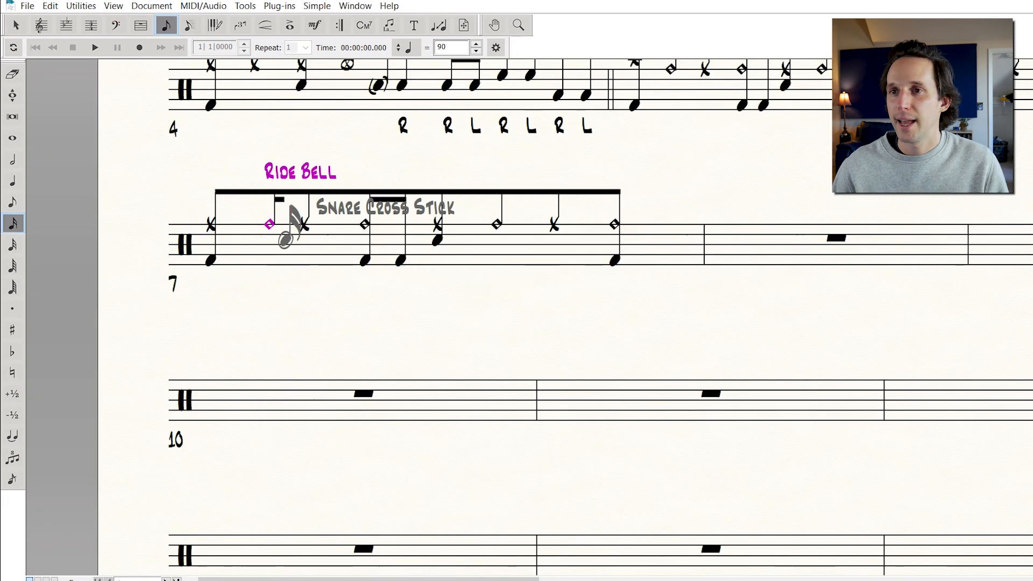
Add snare ghost strokes in beats 1 and 4 of the seventh measure, then copy that measure into the eighth measure
click(285, 239)
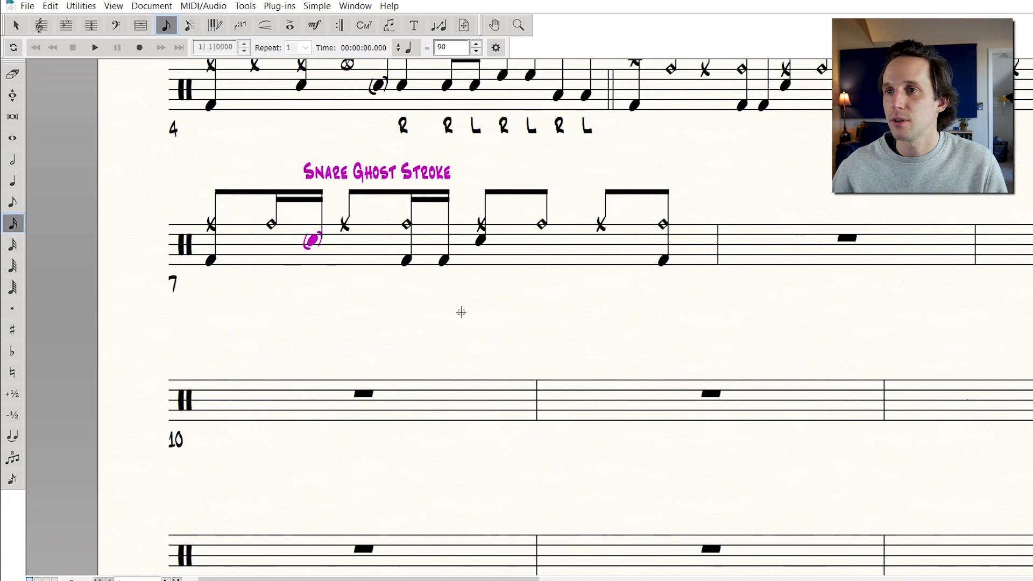
click(599, 242)
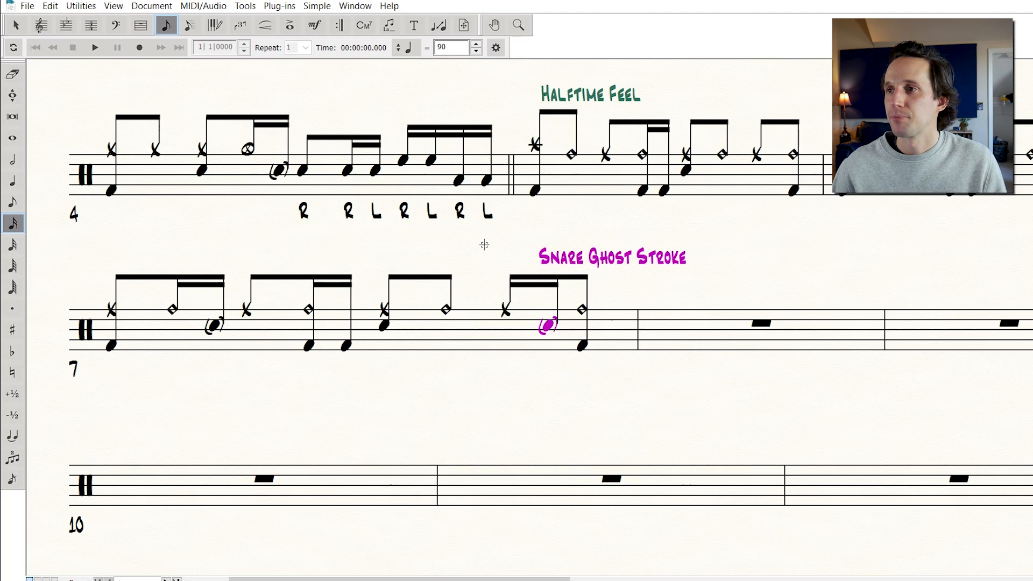
click(141, 24)
click(313, 325)
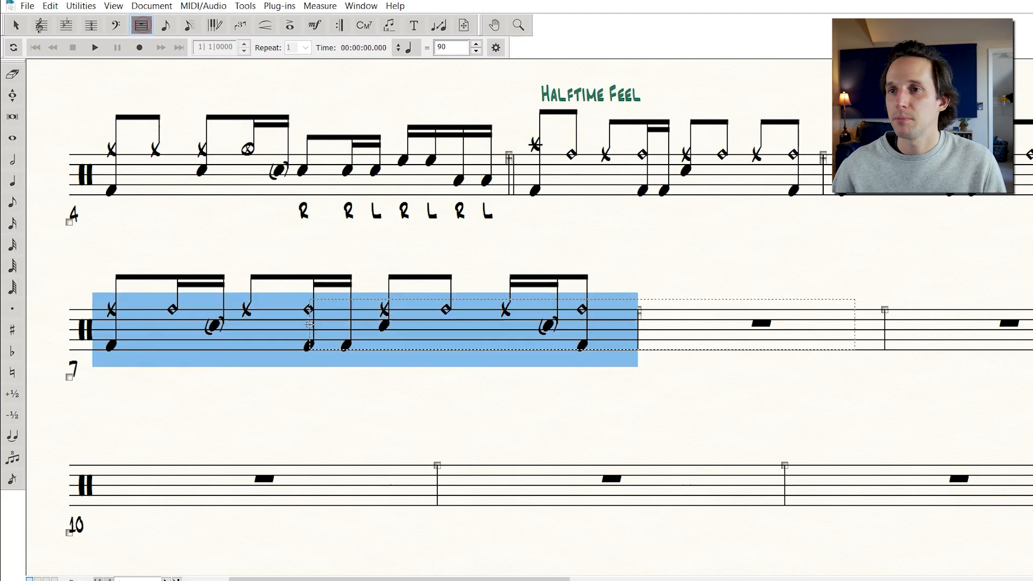
click(692, 328)
key(ctrl+v)
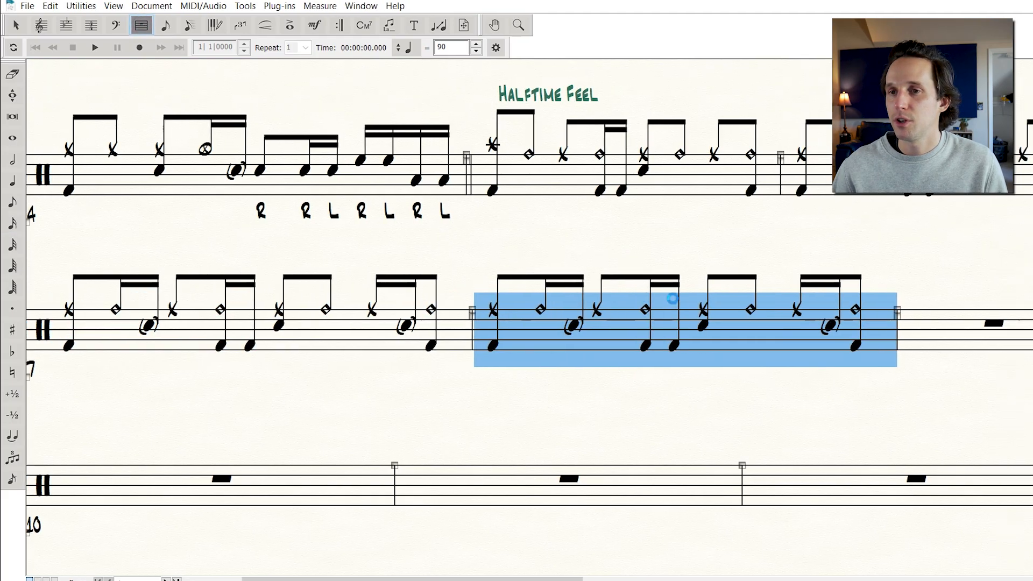
click(603, 218)
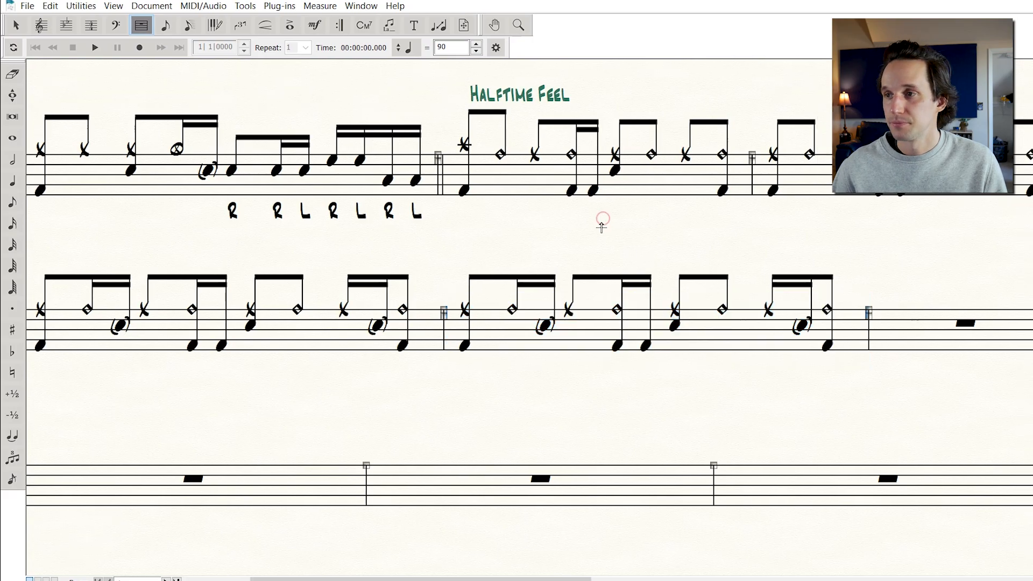
Enter a sixteenth-note snare and tom fill on beats 3 and 4 of the eighth measure, plus a crash with kick on the ninth measure's downbeat
click(166, 25)
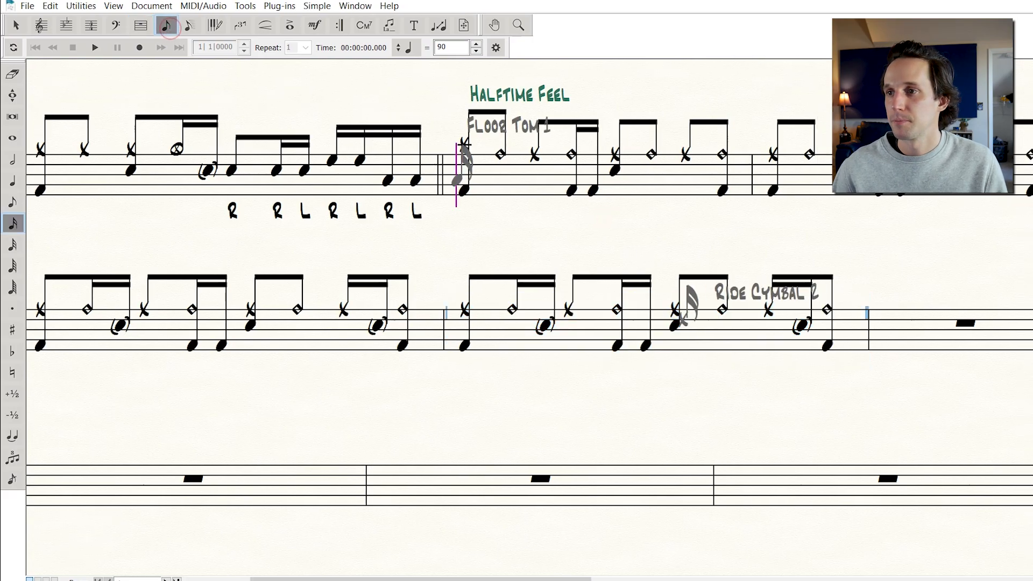
click(675, 326)
key(Delete)
key(Delete)
key(Delete)
key(Delete)
key(Delete)
key(Right)
key(Up)
key(Up)
key(Up)
key(Return)
key(Return)
key(Return)
key(Return)
key(Return)
key(Up)
key(Up)
key(Down)
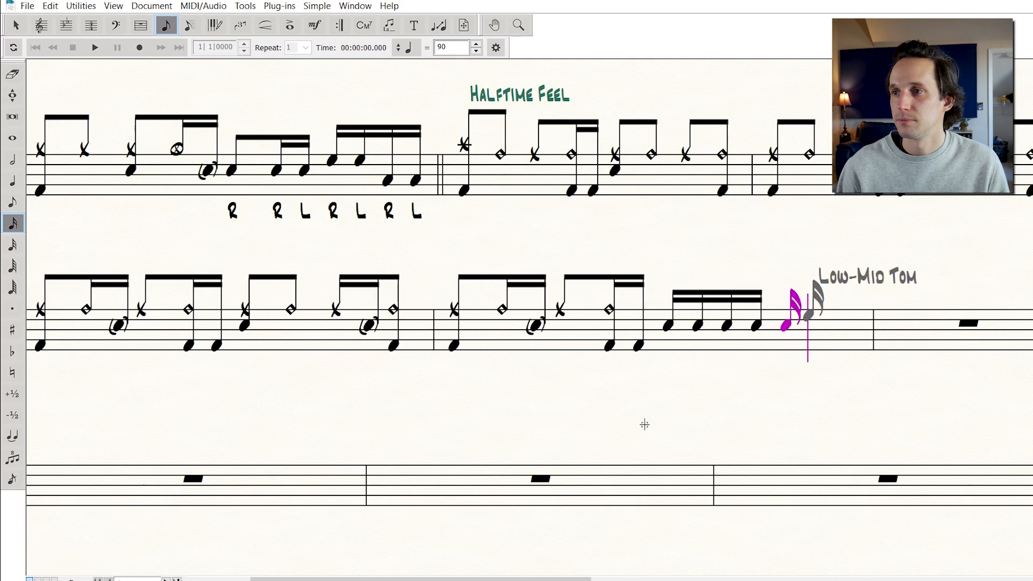
key(Return)
key(Down)
key(Down)
key(Down)
key(Down)
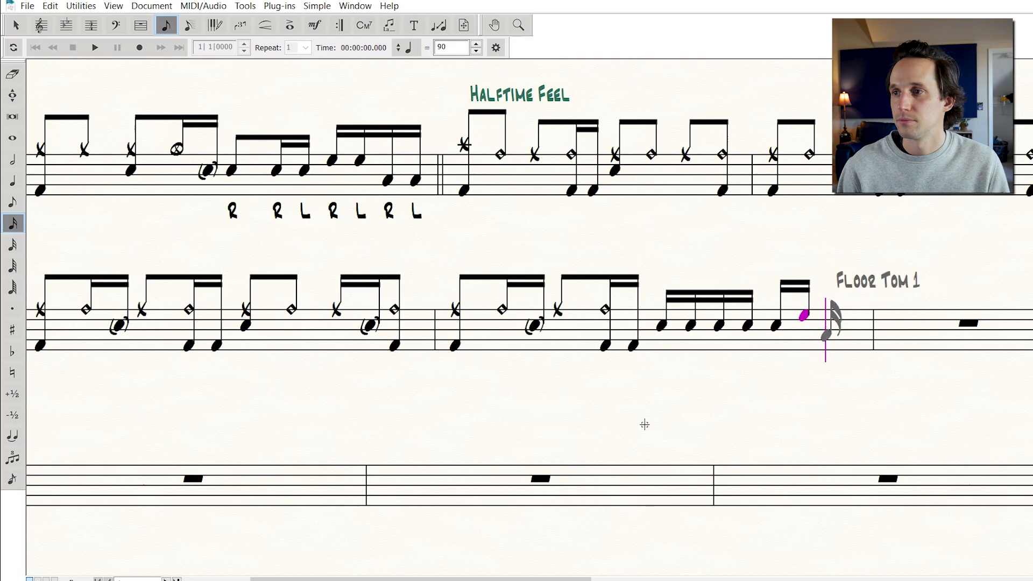
key(Return)
key(Down)
key(Down)
key(Return)
key(5)
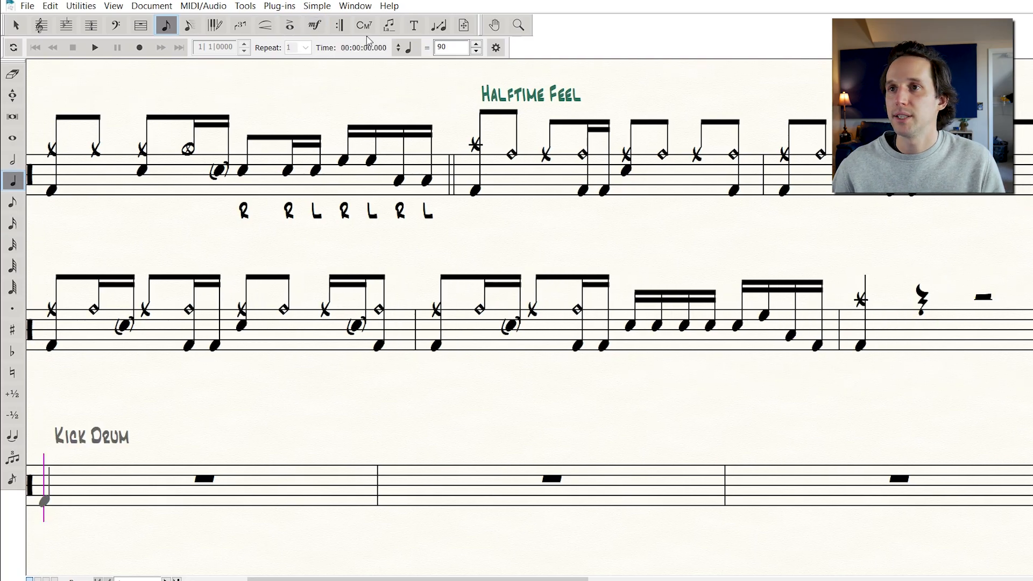
Add stickings R L R L R L R under the fill and R under the ninth measure's downbeat
click(389, 26)
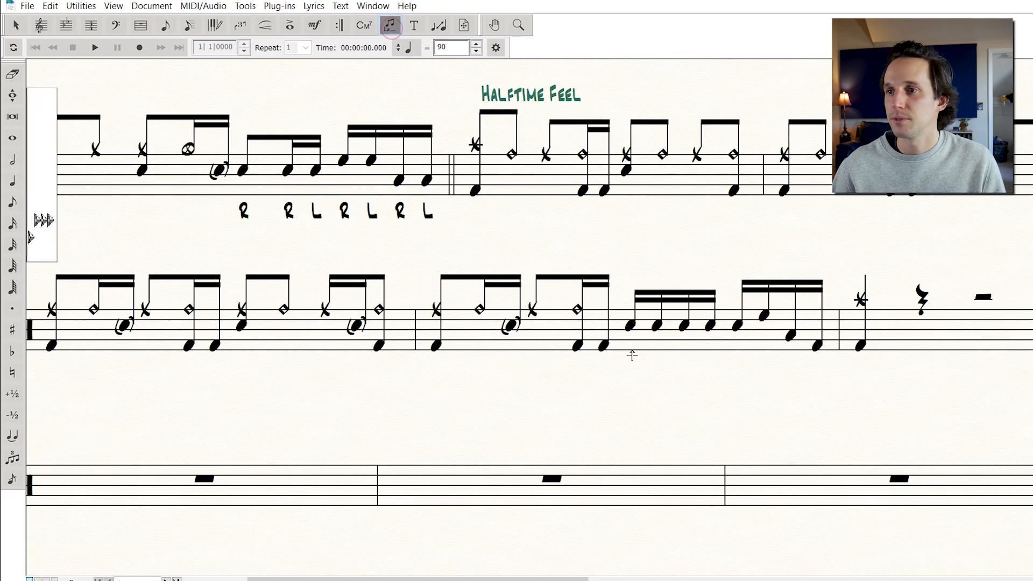
text(R)
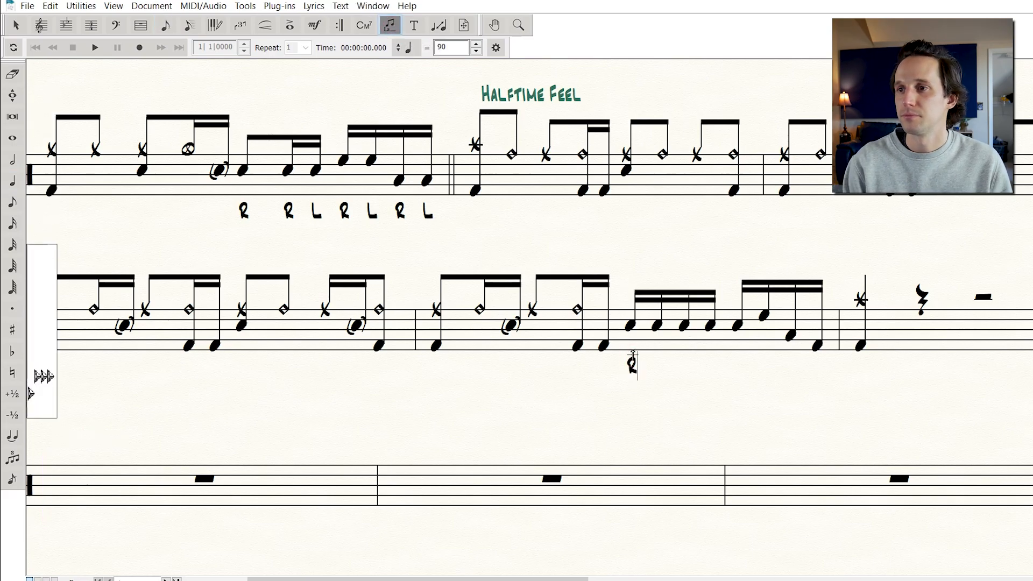
text( L R L R L R)
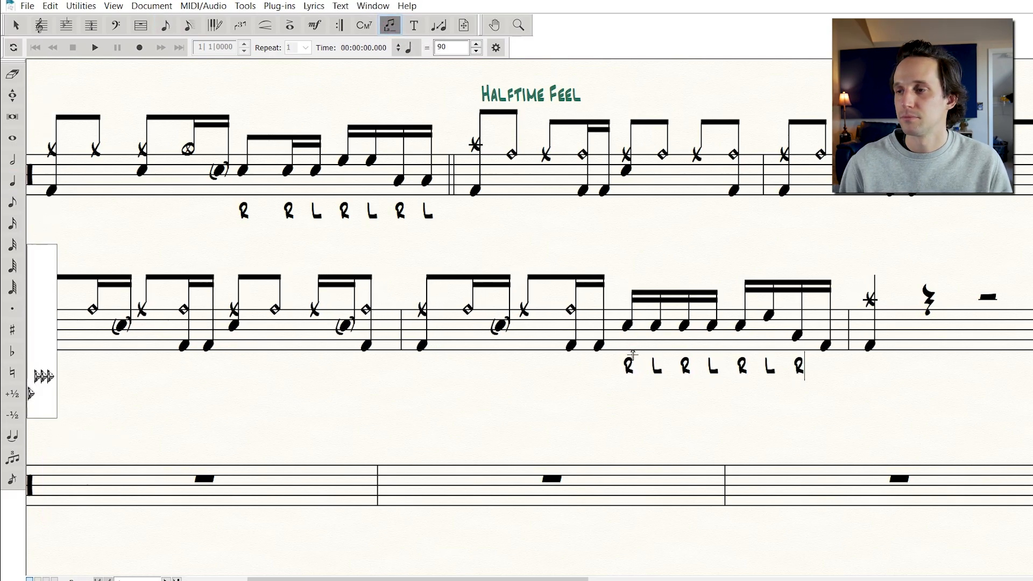
text(  R)
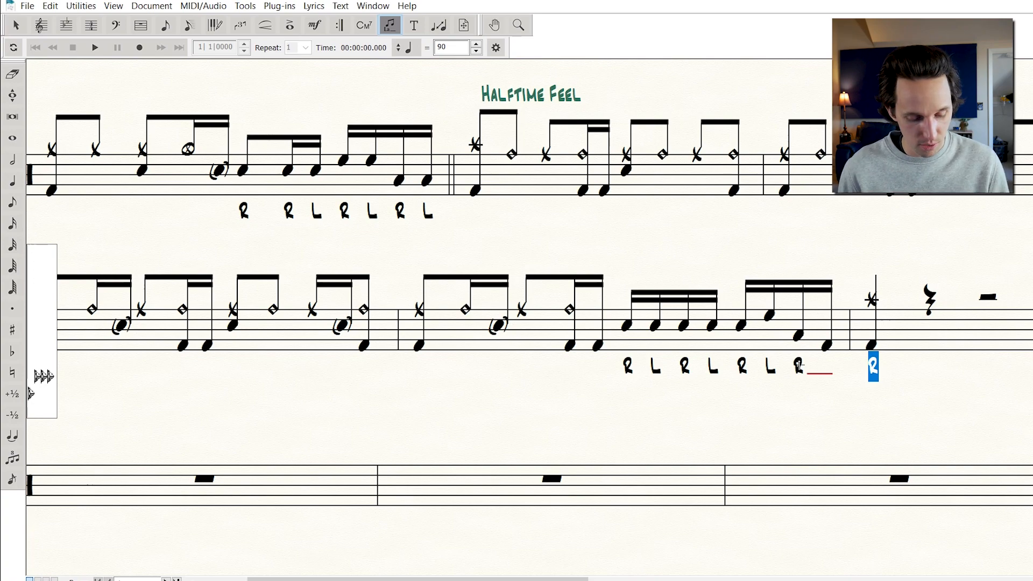
In the lyrics document options, turn off the positioning for word extensions, first syllable and syllables at system start
key(ctrl+alt+a)
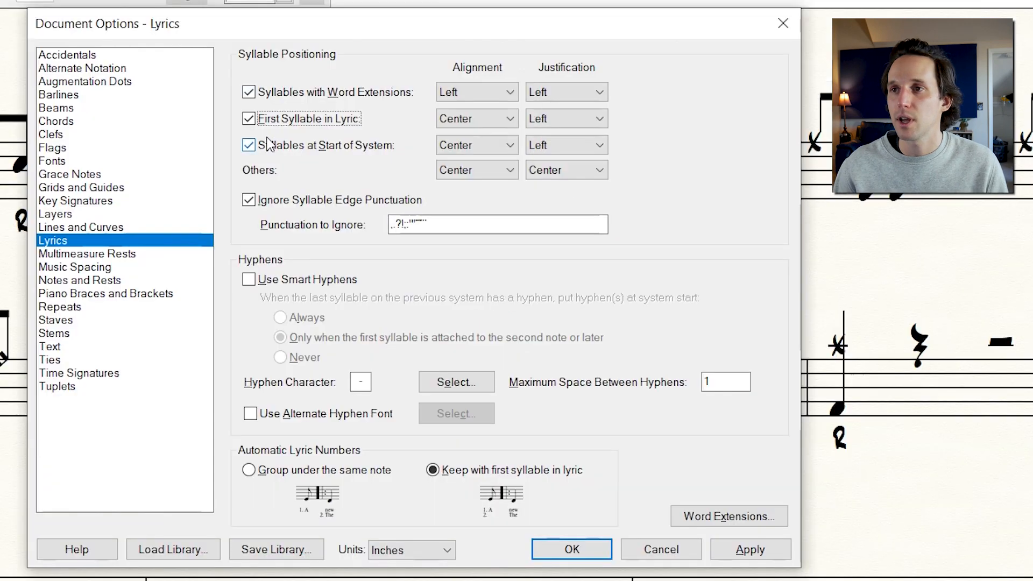
click(248, 94)
click(248, 119)
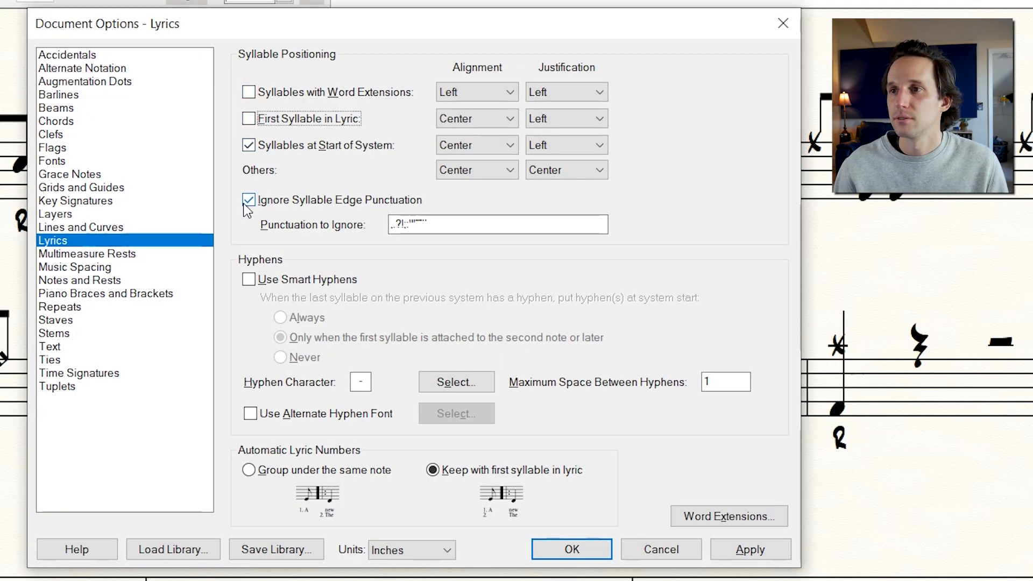
click(249, 146)
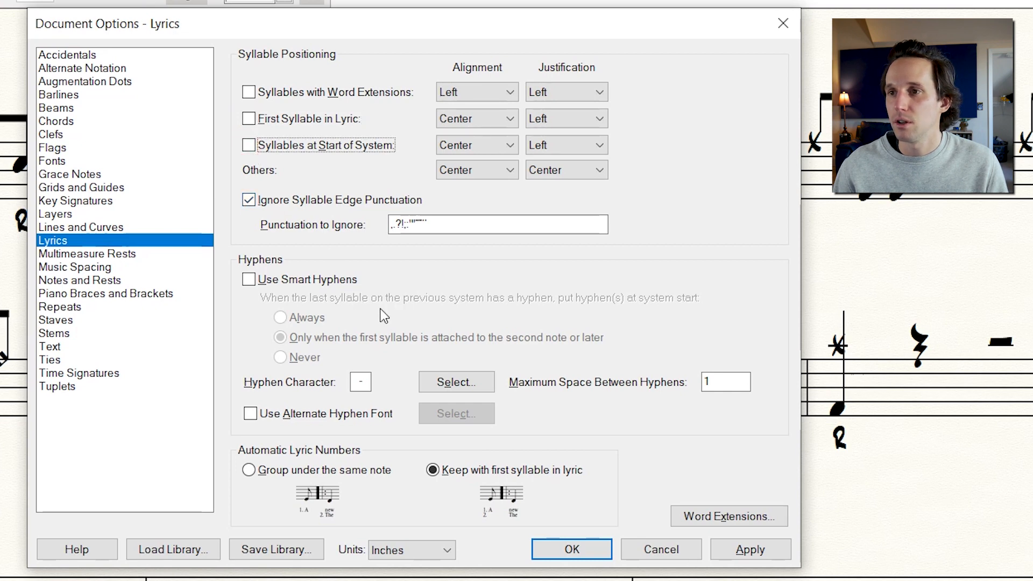
Enable Smart Hyphens with the Never option, disable Smart Word Extensions, and apply the lyric settings
click(249, 280)
click(280, 359)
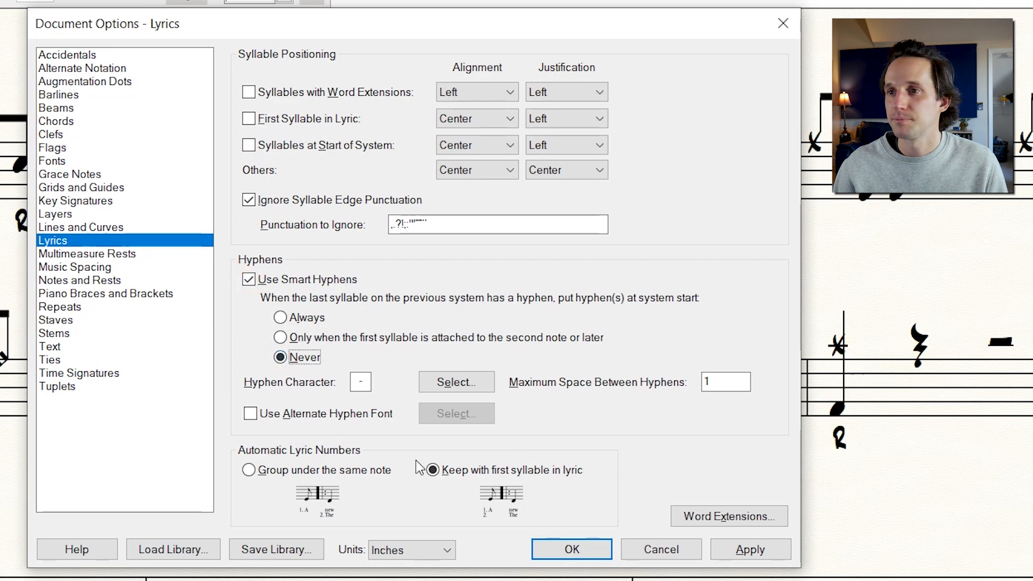
click(728, 519)
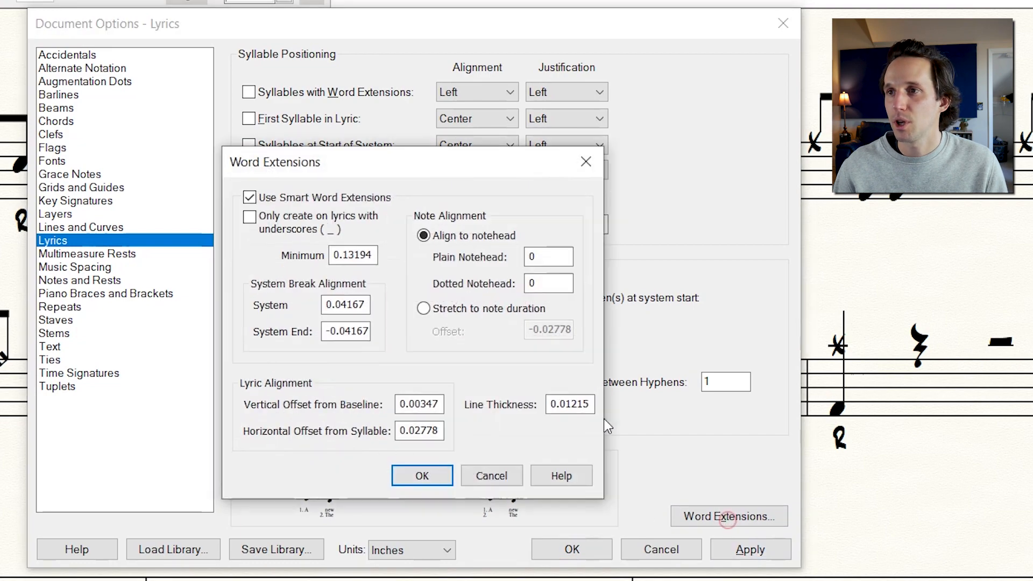
click(322, 198)
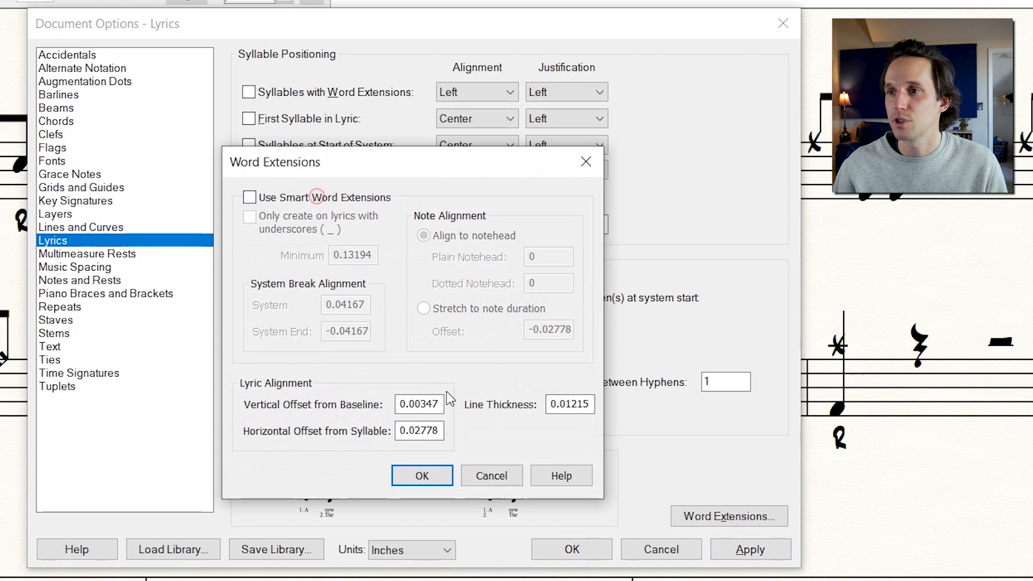
click(426, 473)
click(740, 549)
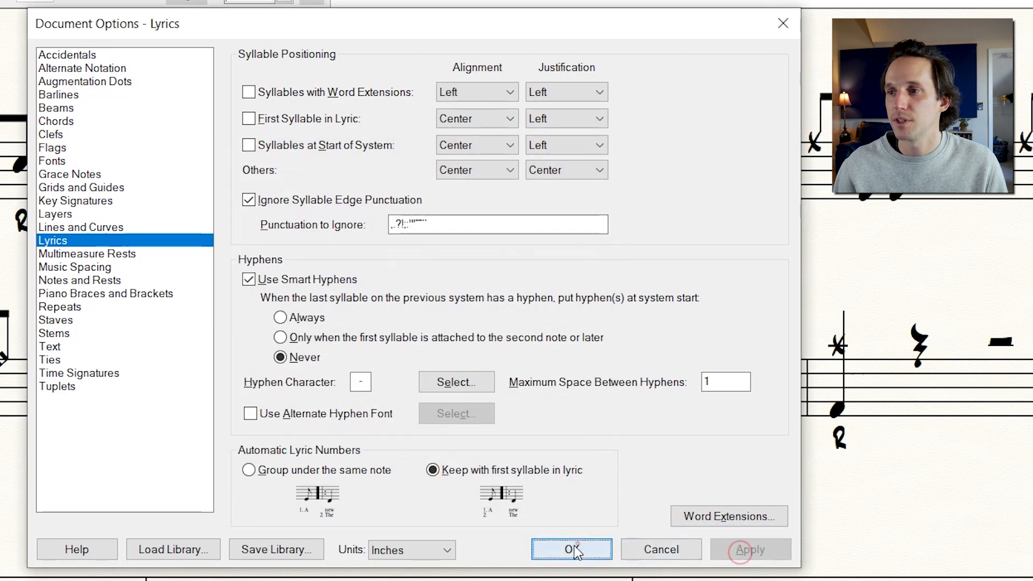
click(578, 545)
click(734, 443)
key(space)
key(space)
key(space)
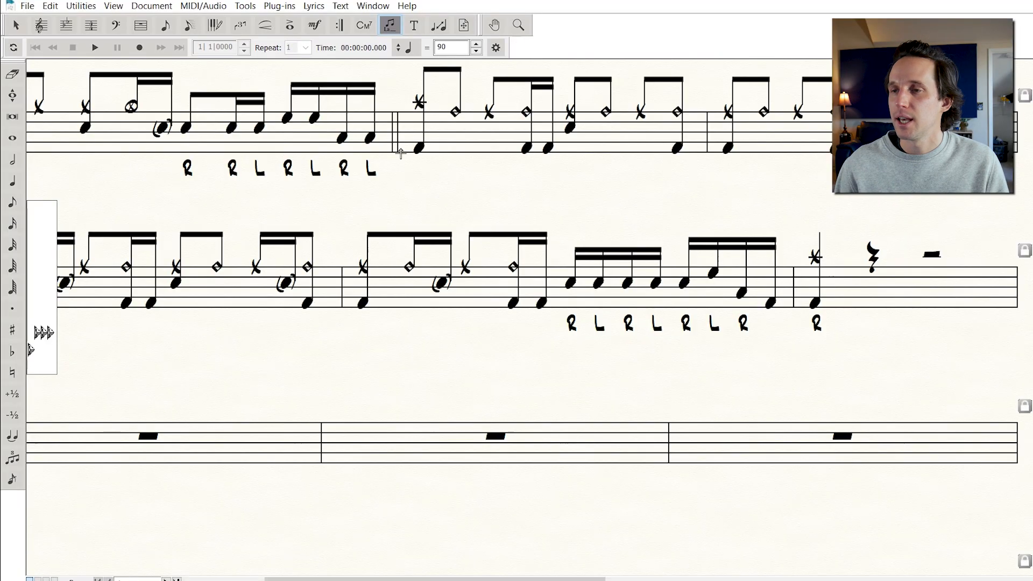
Put a double barline between the eighth and ninth measures
click(141, 25)
right_click(706, 282)
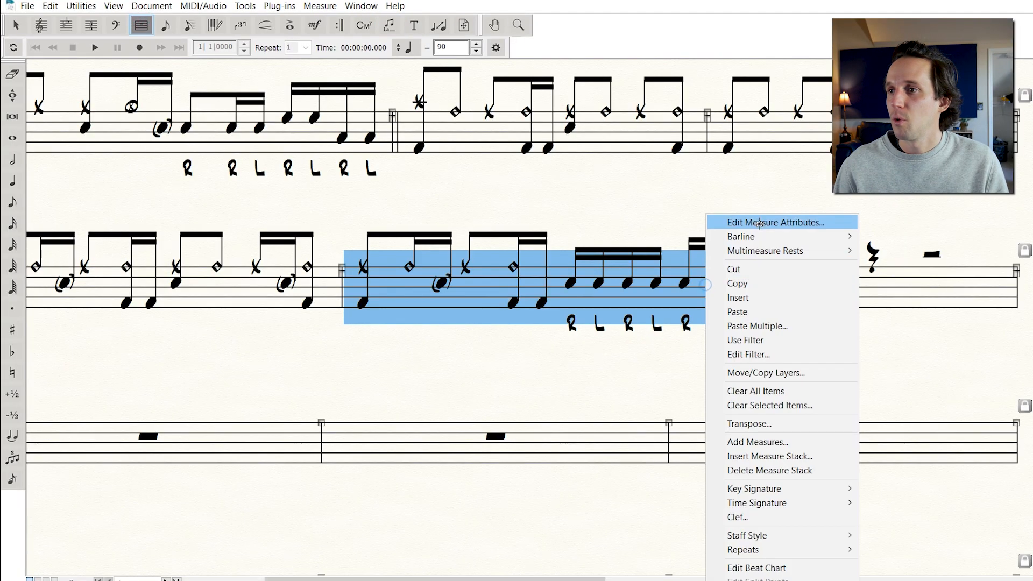
mouse_move(765, 242)
click(888, 250)
click(889, 387)
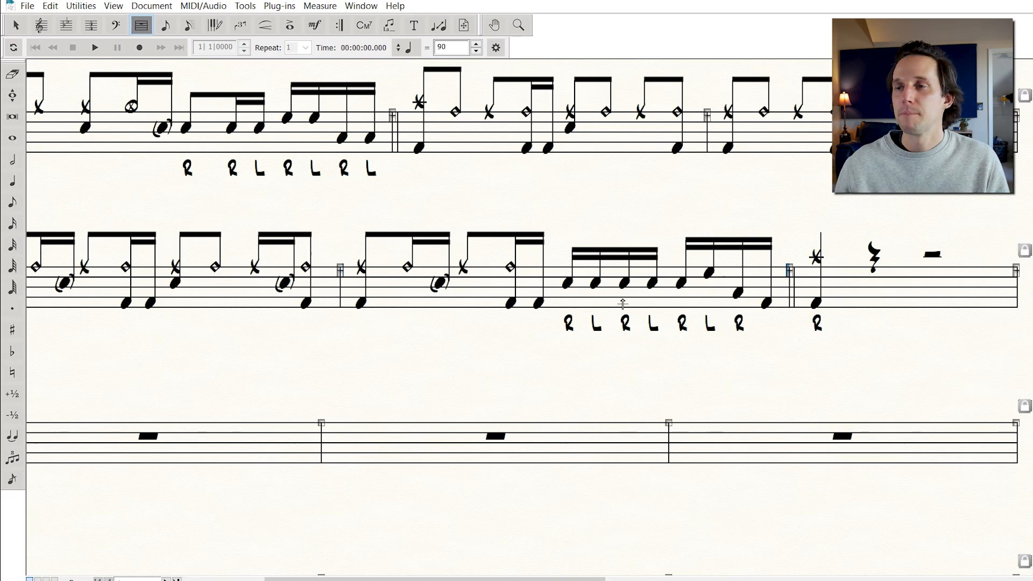
Change the ninth measure's time signature to 1/4
click(91, 25)
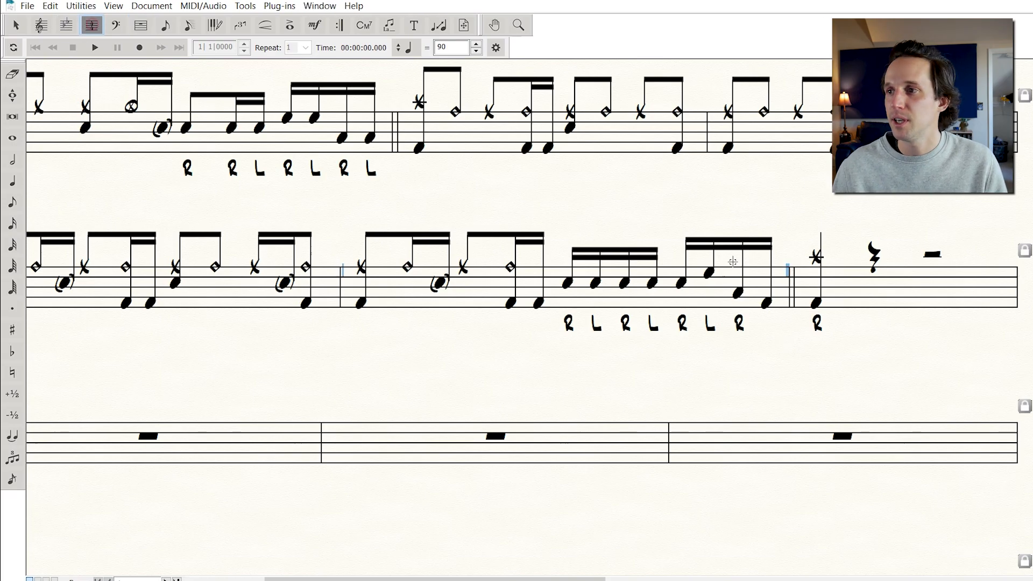
click(890, 289)
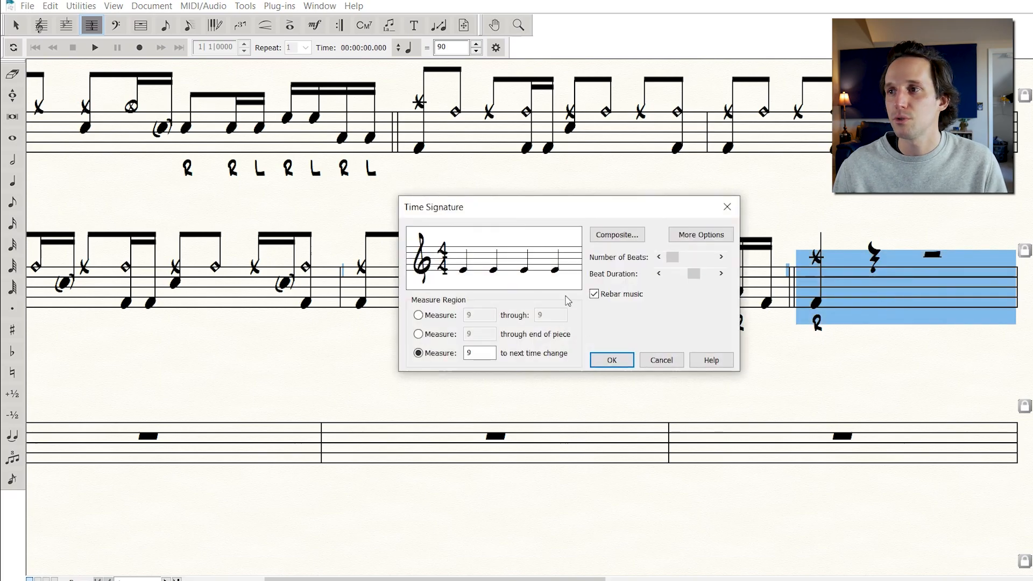
click(659, 257)
click(658, 257)
click(658, 257)
click(622, 365)
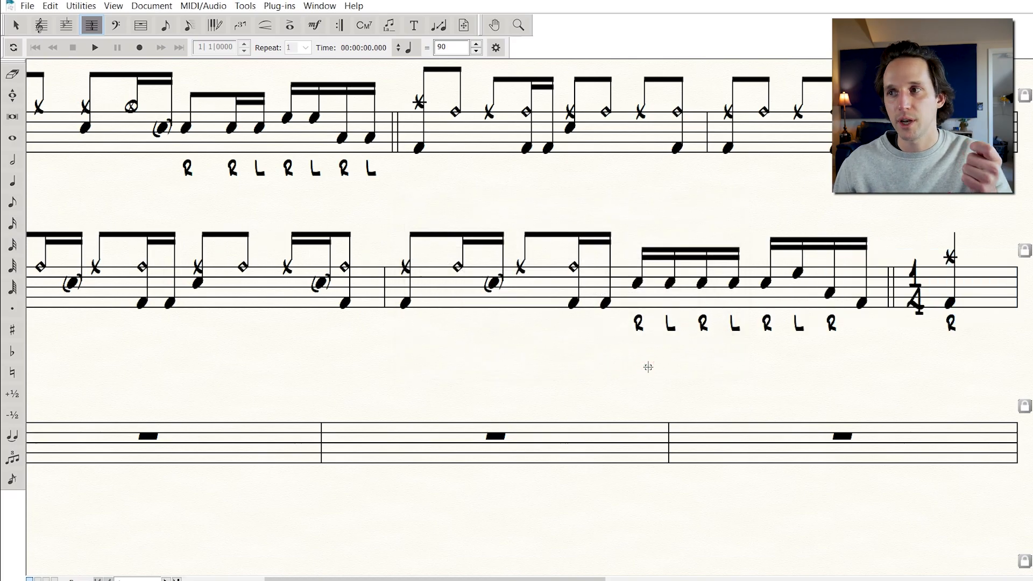
In the ninth measure's attributes, set the time signature display to hidden
click(141, 25)
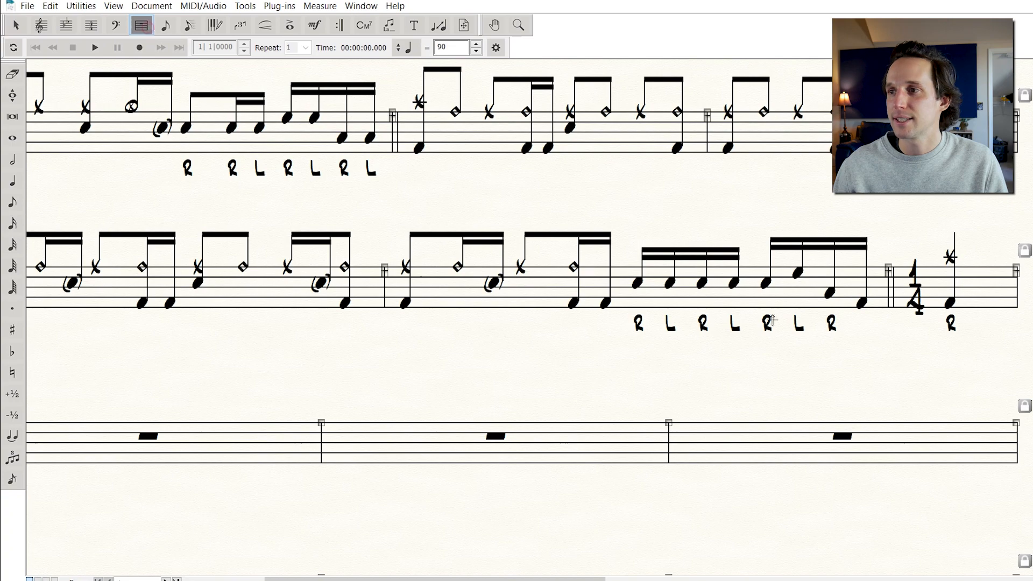
double_click(946, 287)
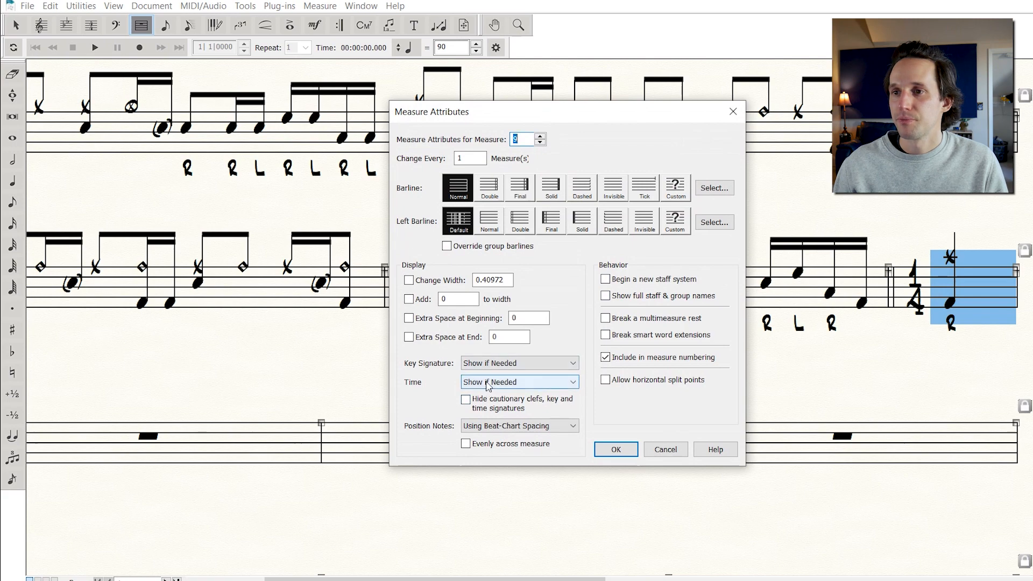
click(463, 382)
click(488, 424)
click(622, 449)
Give the ninth measure a final barline
right_click(974, 289)
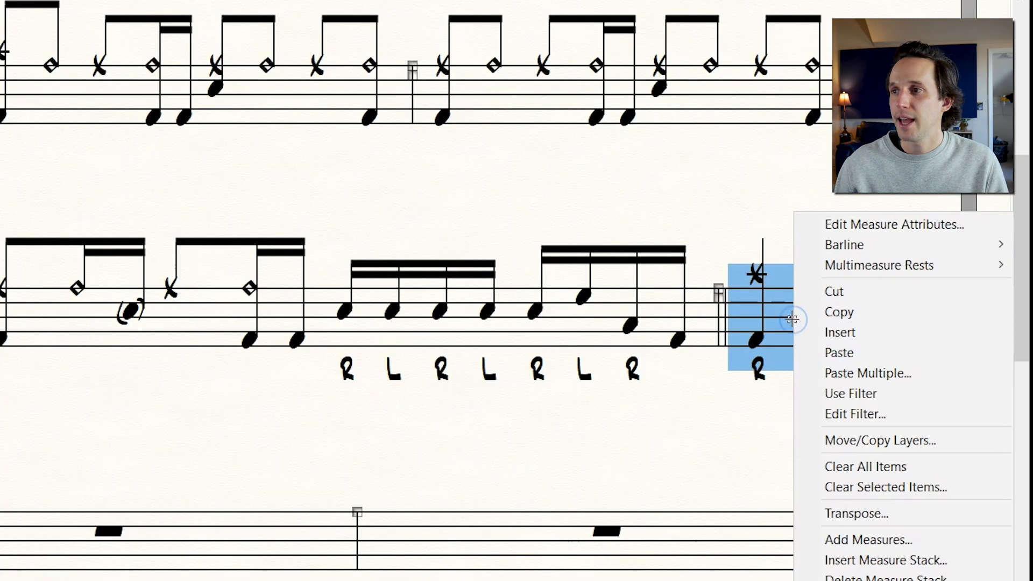
mouse_move(858, 246)
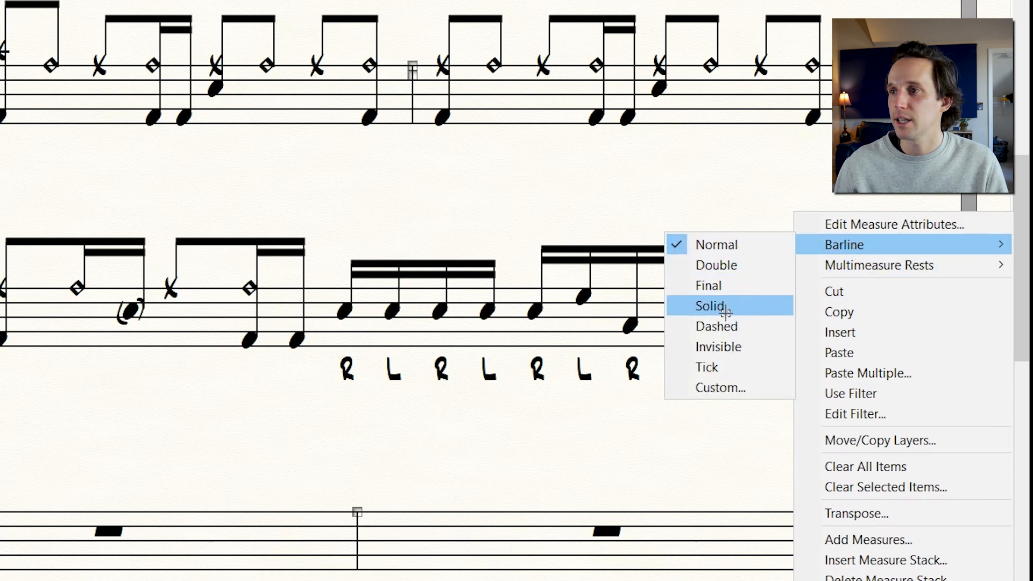
click(718, 297)
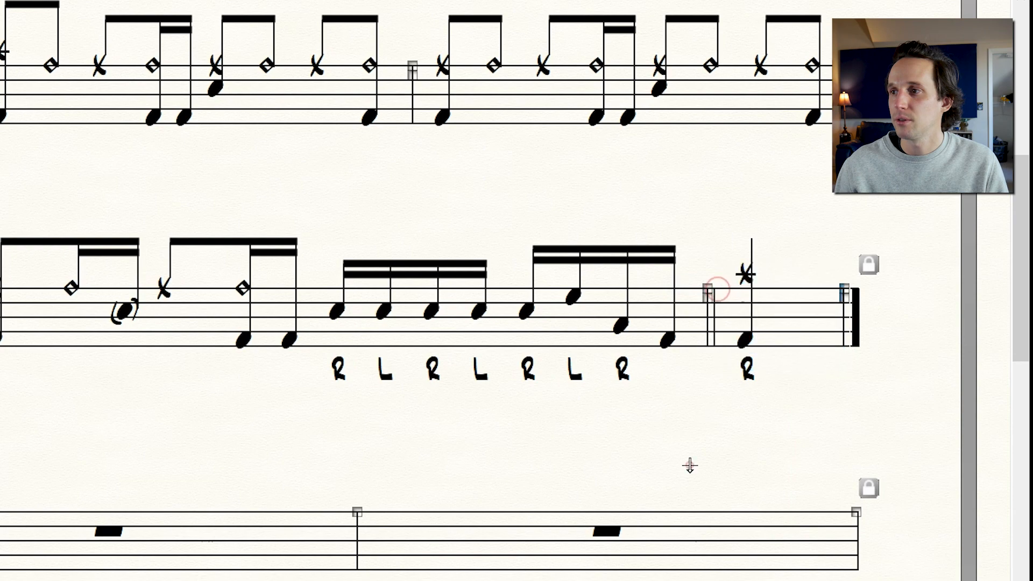
Set the time signature of measure 31 on page 2 to 15/4
scroll(699, 298, up, 3)
scroll(699, 297, left, 4)
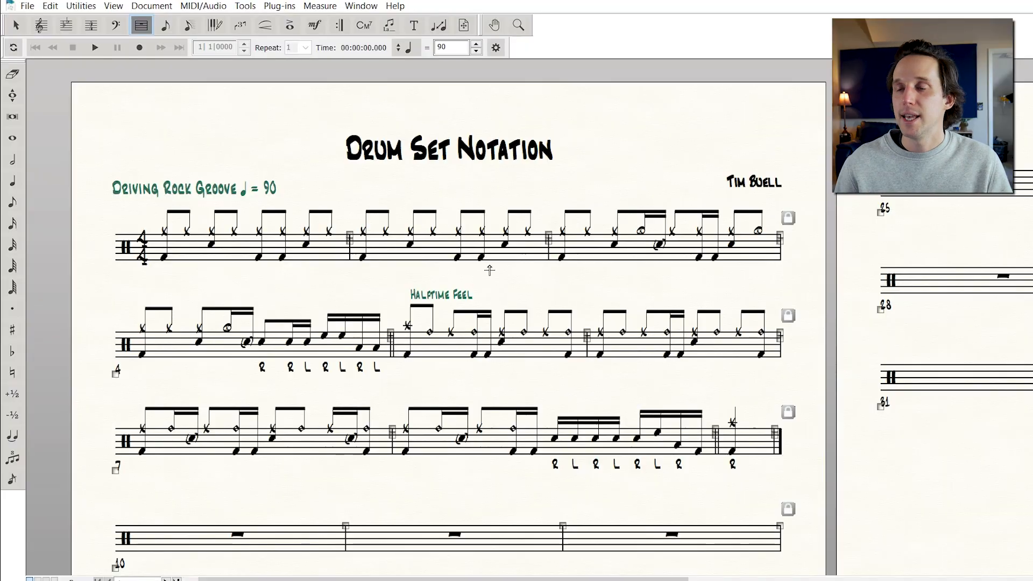
scroll(713, 304, right, 3)
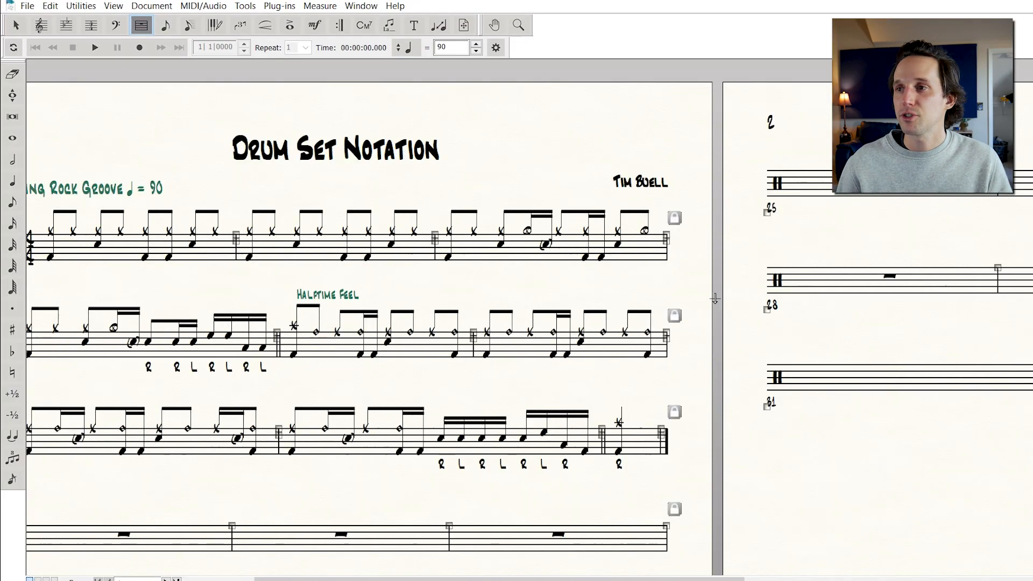
scroll(888, 272, right, 5)
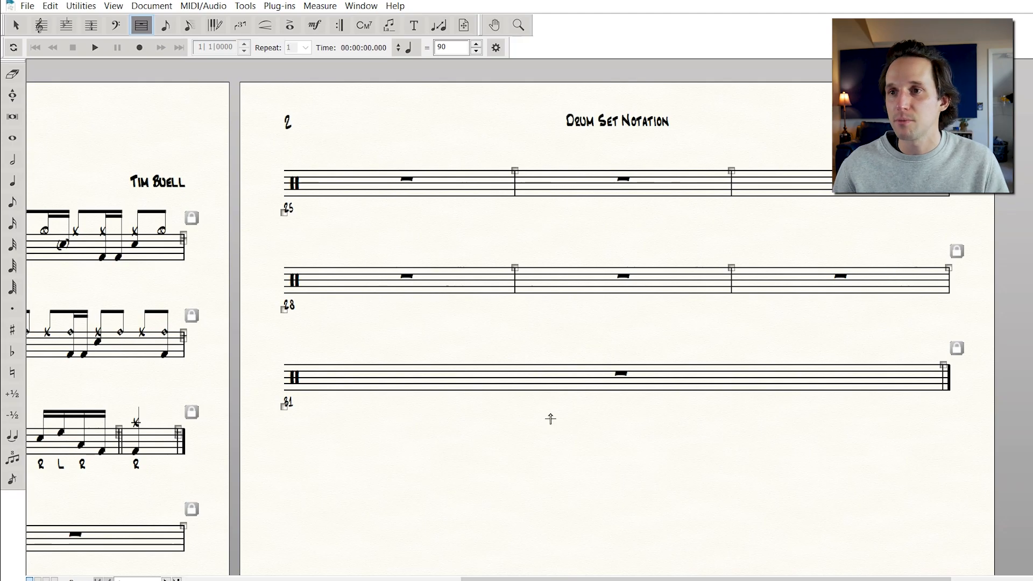
scroll(521, 341, right, 2)
click(93, 27)
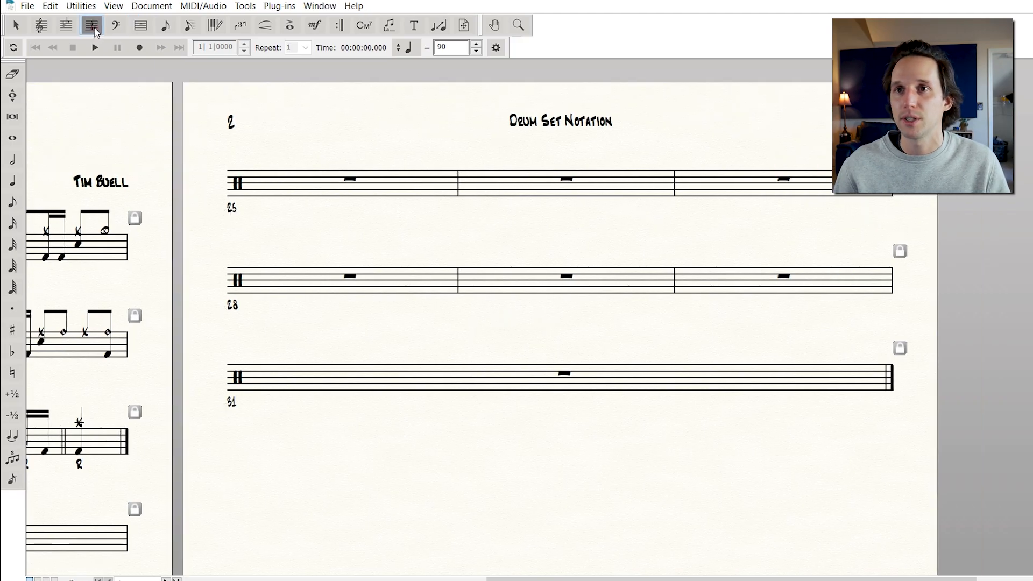
click(346, 374)
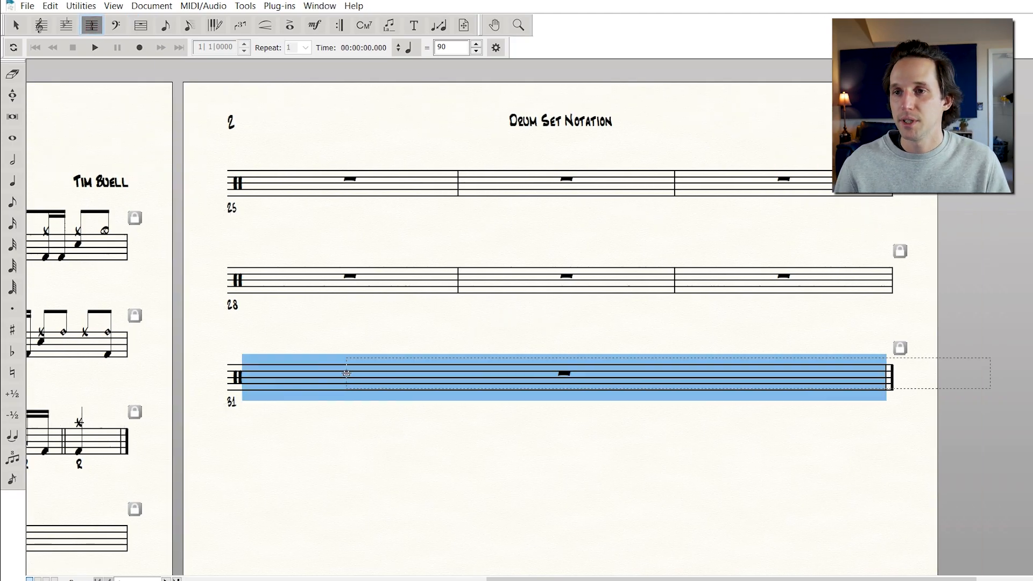
click(346, 373)
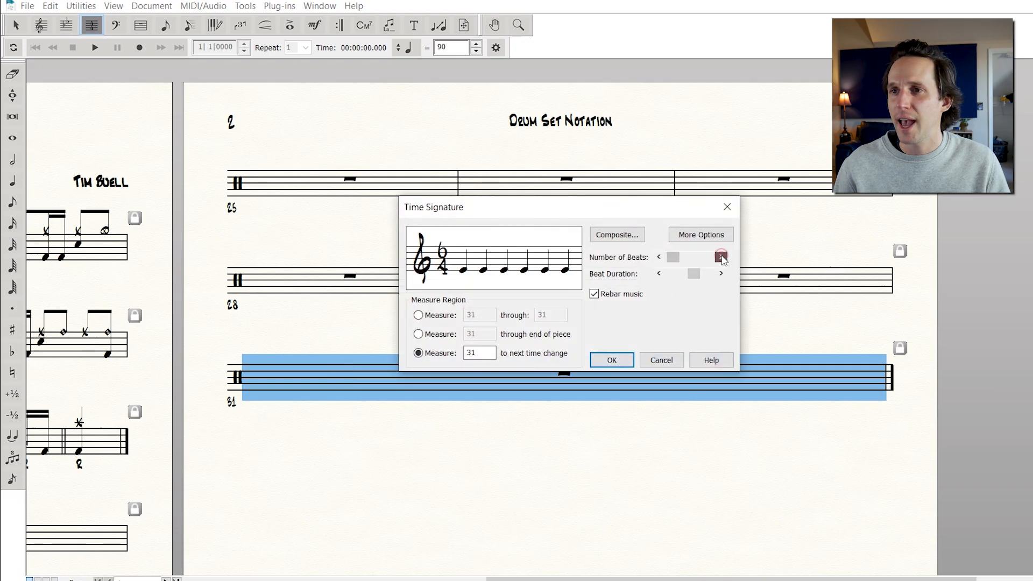
click(601, 364)
click(352, 330)
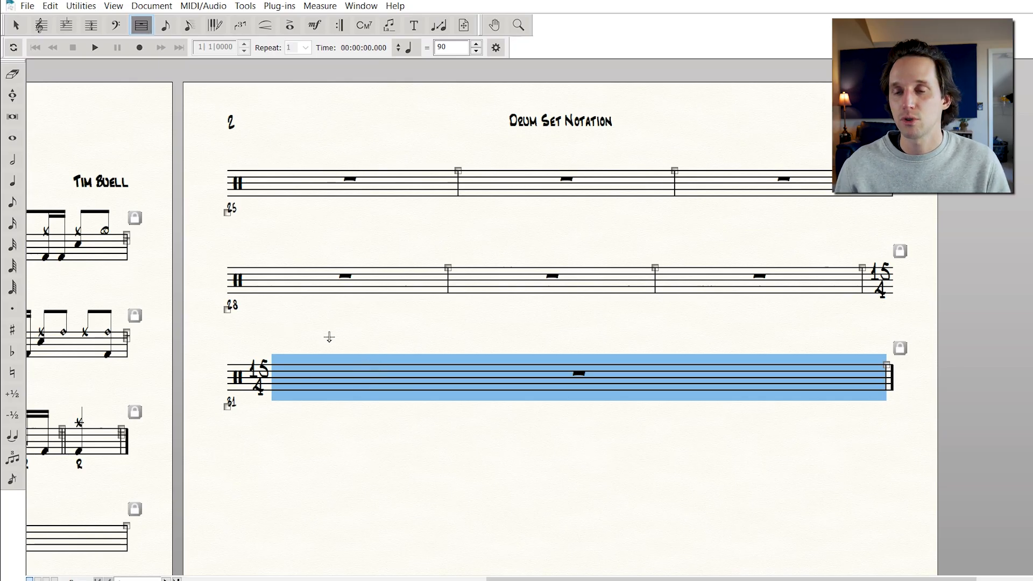
Insert a new measure at the start of the score and move the first groove measure down to the next system
scroll(325, 323, left, 12)
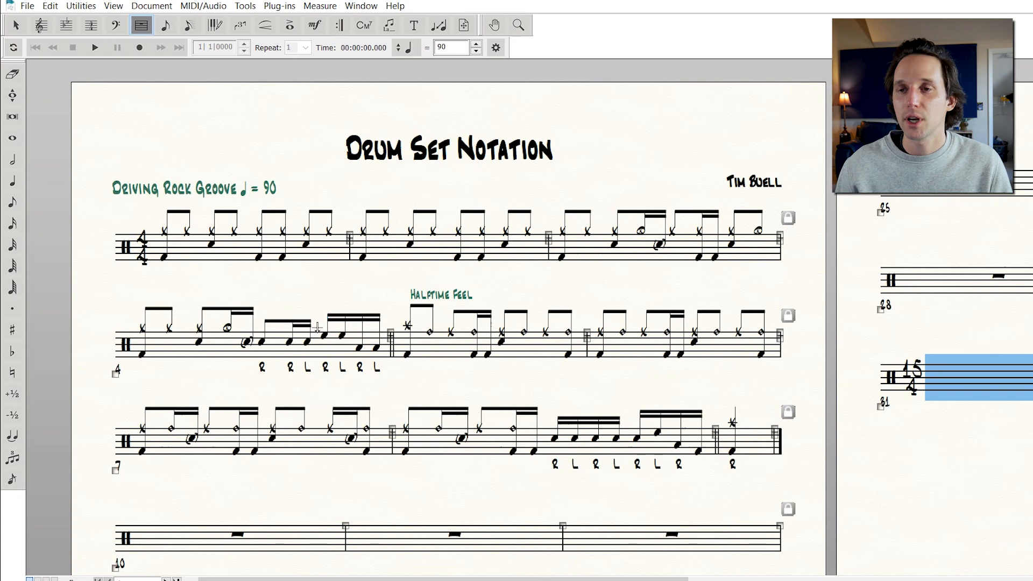
click(244, 248)
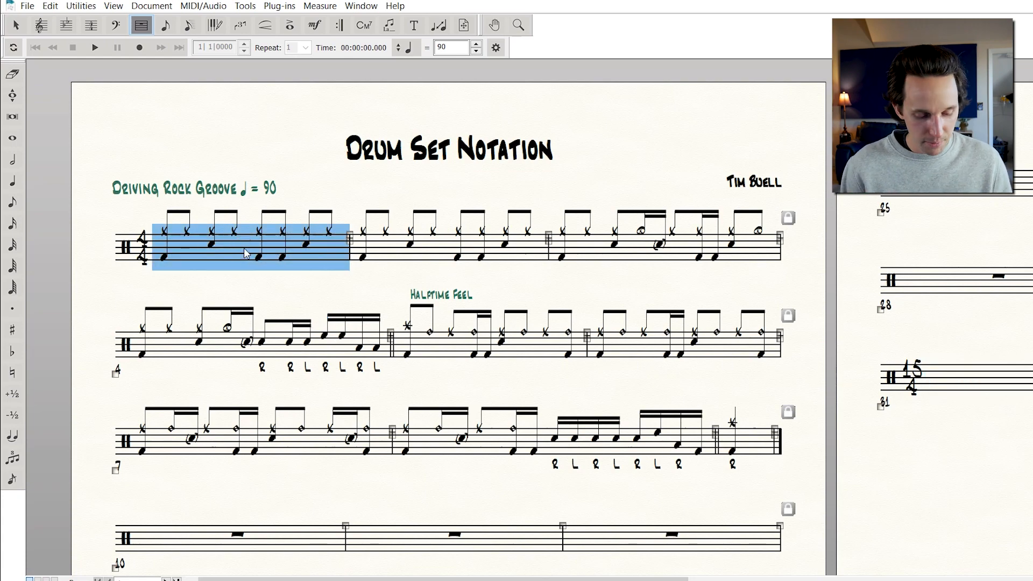
key(ctrl+i)
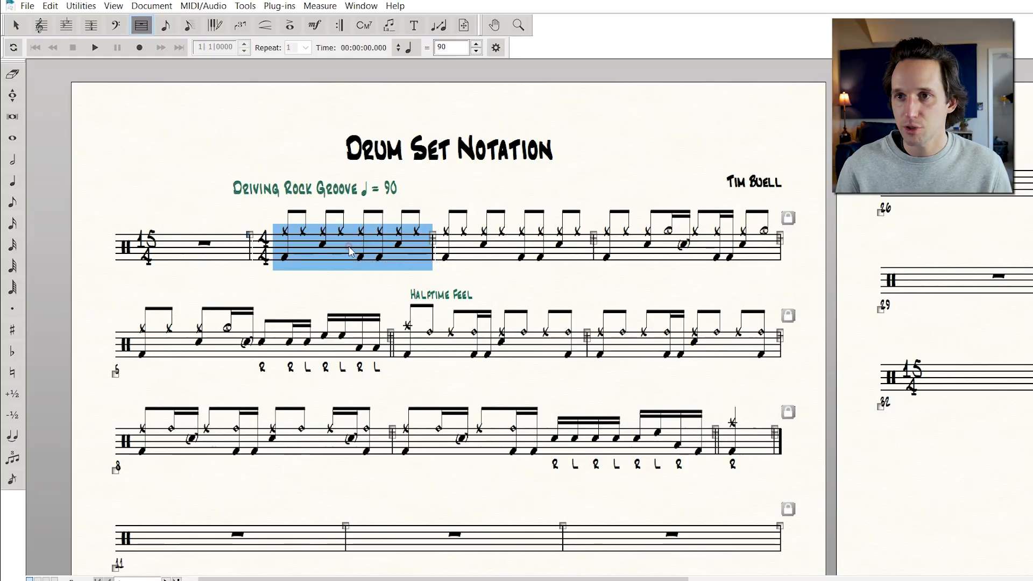
key(Down)
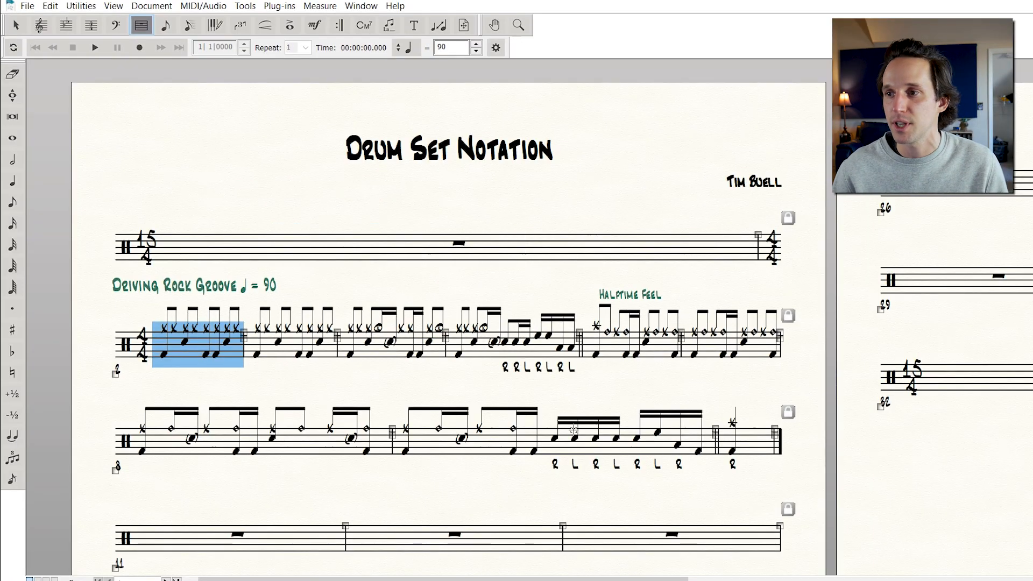
Fit the groove measures to 3 measures per system
shift+click(744, 456)
key(ctrl+m)
text(3)
key(Return)
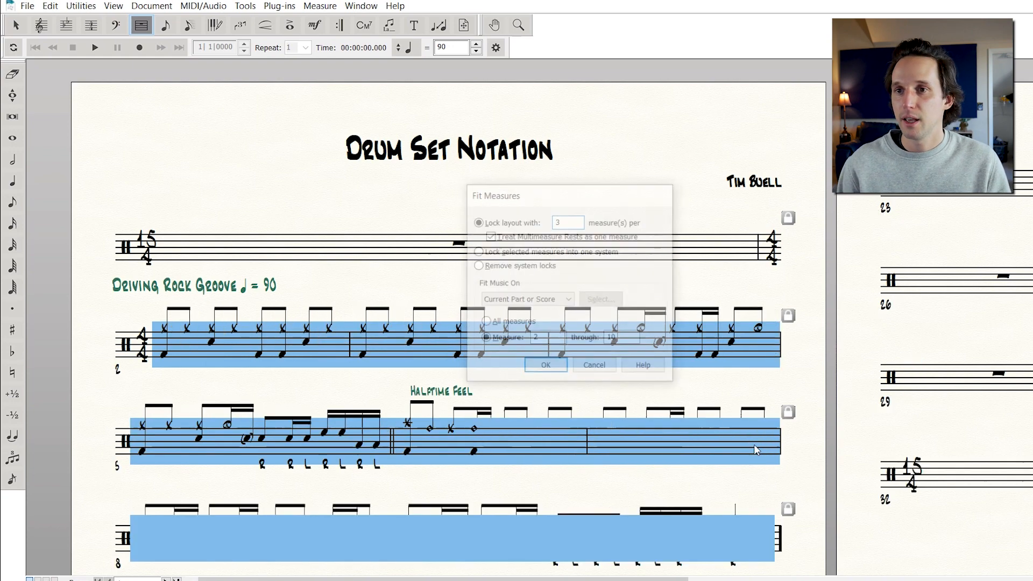
scroll(768, 408, down, 5)
click(649, 392)
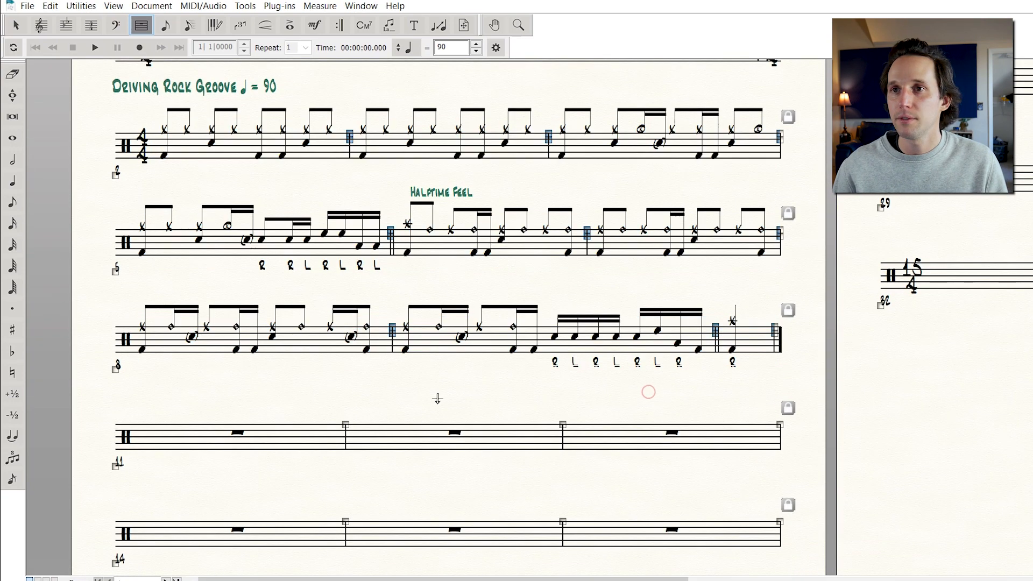
Delete all the empty measures after the ninth groove measure through the end of the score
click(263, 432)
scroll(459, 434, right, 10)
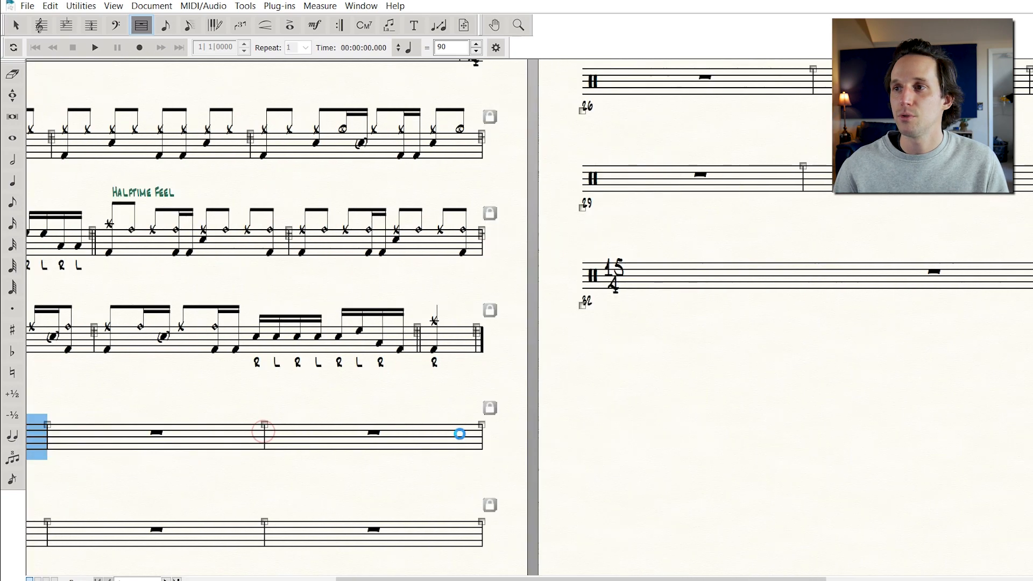
shift+click(603, 290)
key(Delete)
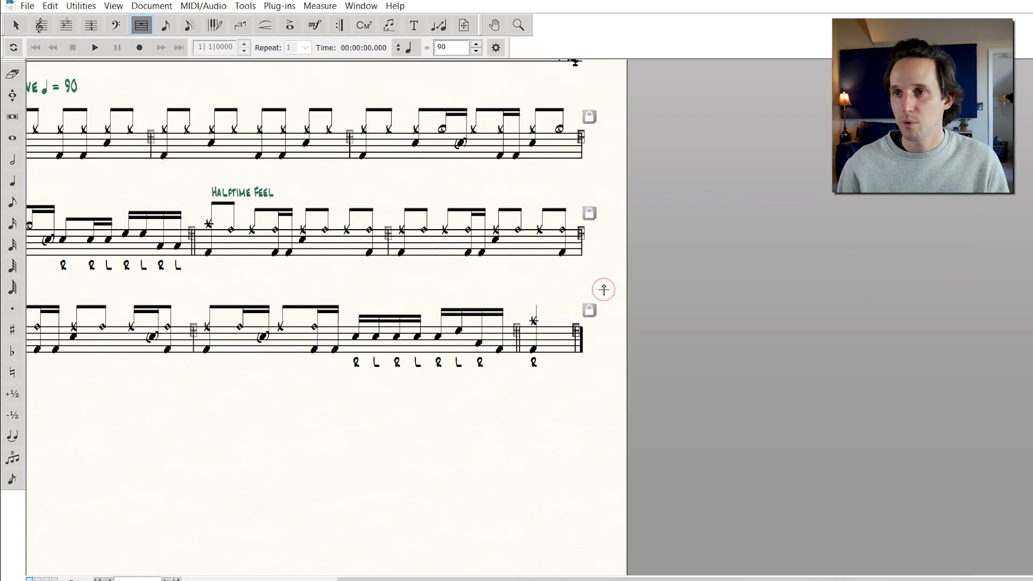
In page layout, move the groove systems down to add space below the opening 15/4 system
scroll(554, 242, up, 4)
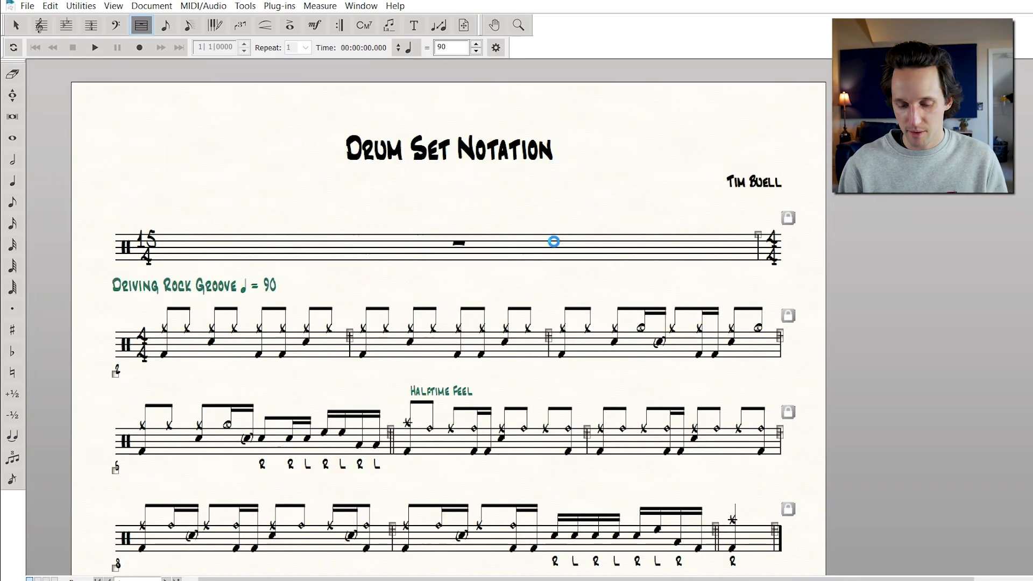
key(ctrl+minus)
scroll(538, 258, down, 6)
scroll(484, 205, up, 4)
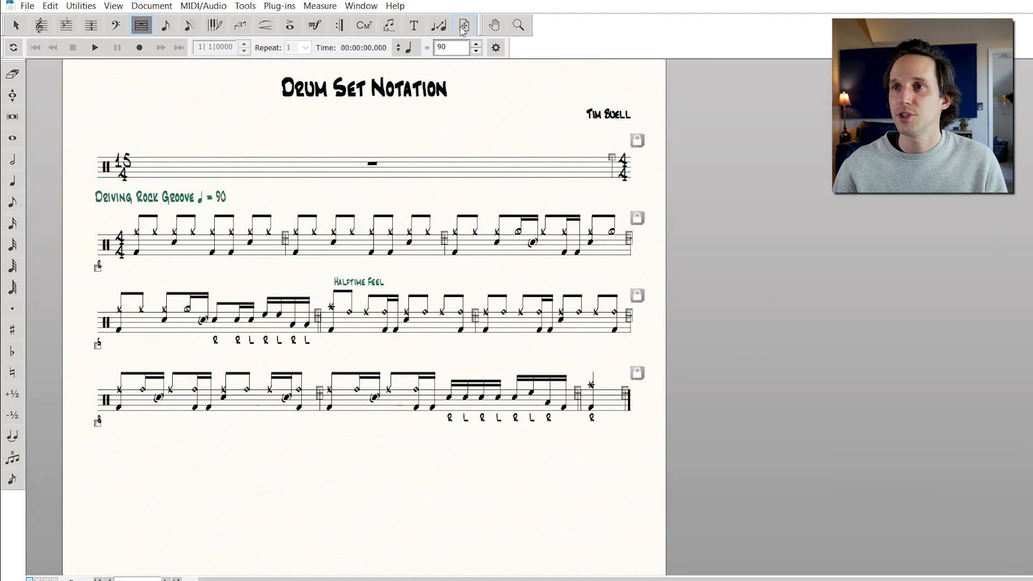
click(461, 27)
drag(430, 246, 426, 291)
drag(422, 365, 421, 375)
drag(411, 449, 411, 462)
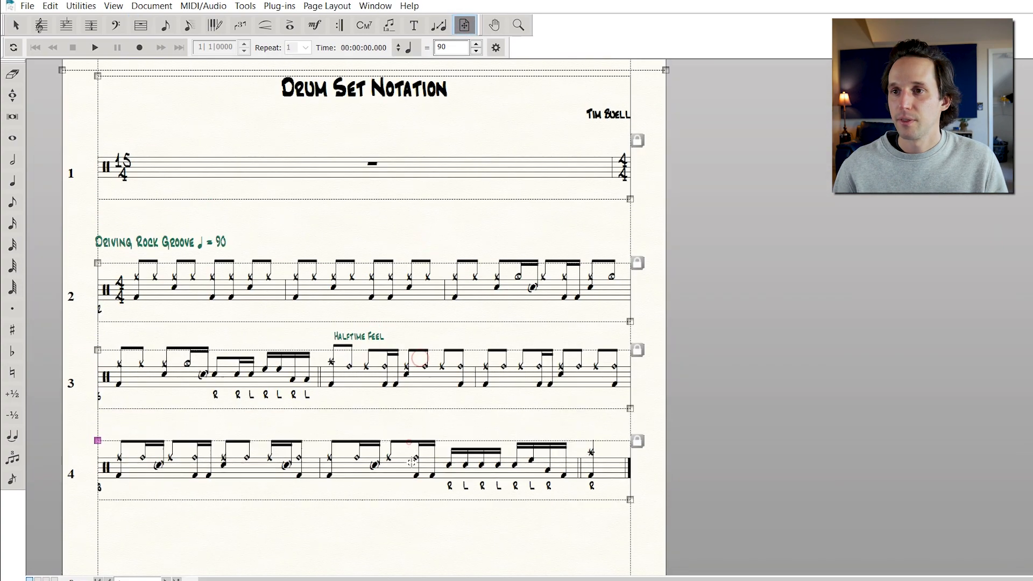
scroll(398, 253, up, 1)
click(394, 222)
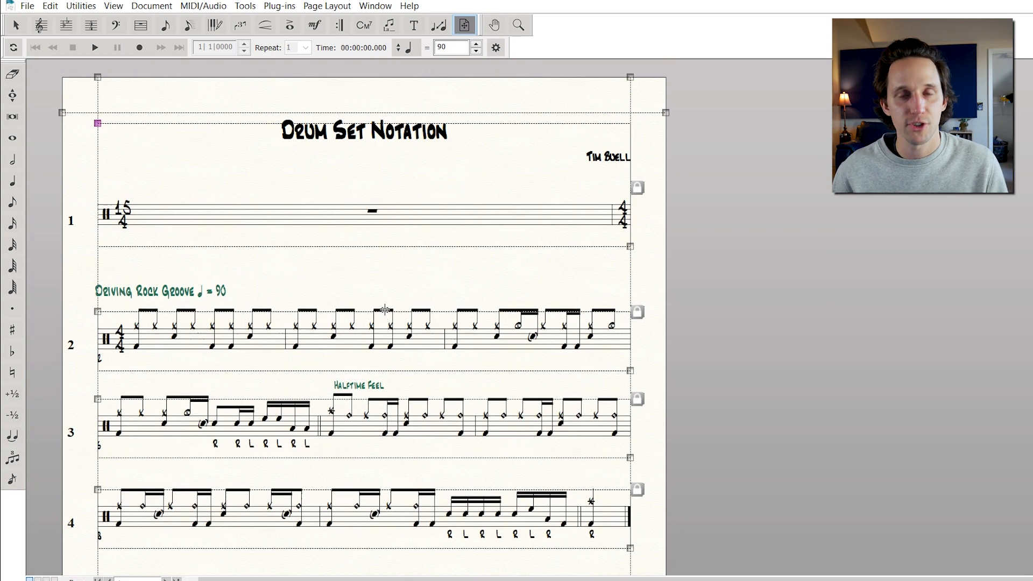
Enter one quarter note for each drum instrument across the opening measure, from kick drum through ride bell and crash
key(ctrl+equal)
key(ctrl+equal)
key(ctrl+equal)
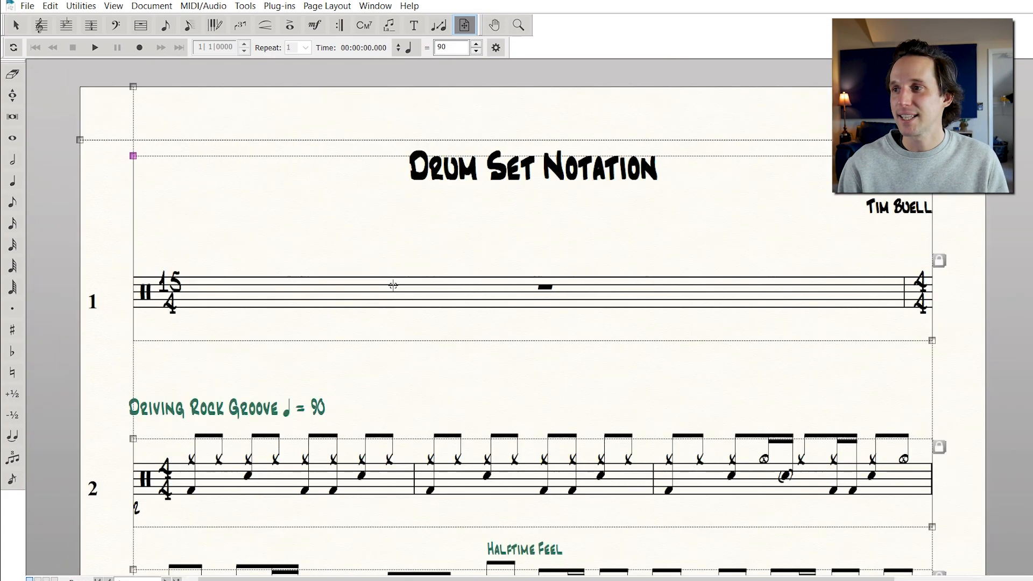
scroll(461, 236, right, 2)
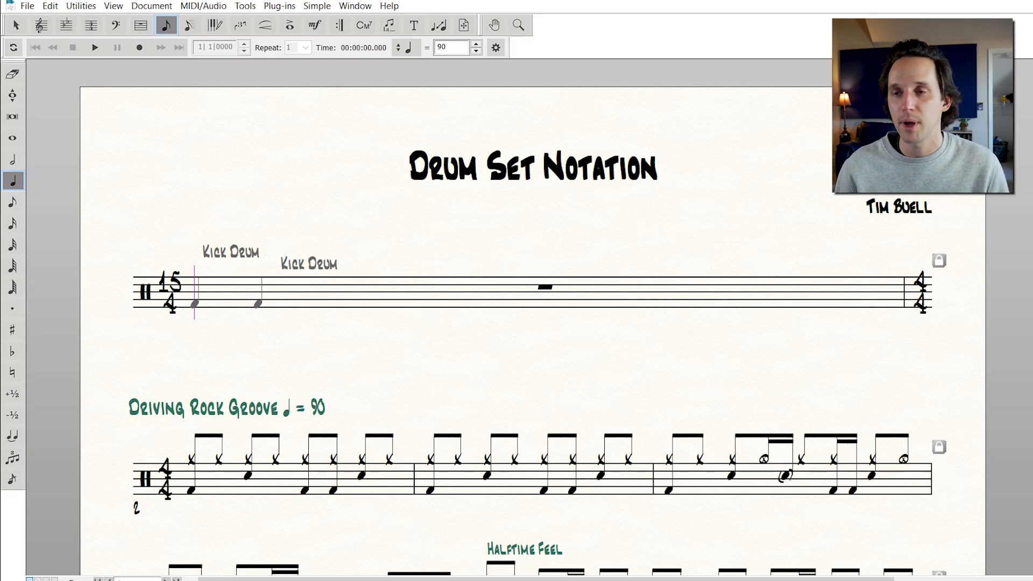
click(258, 310)
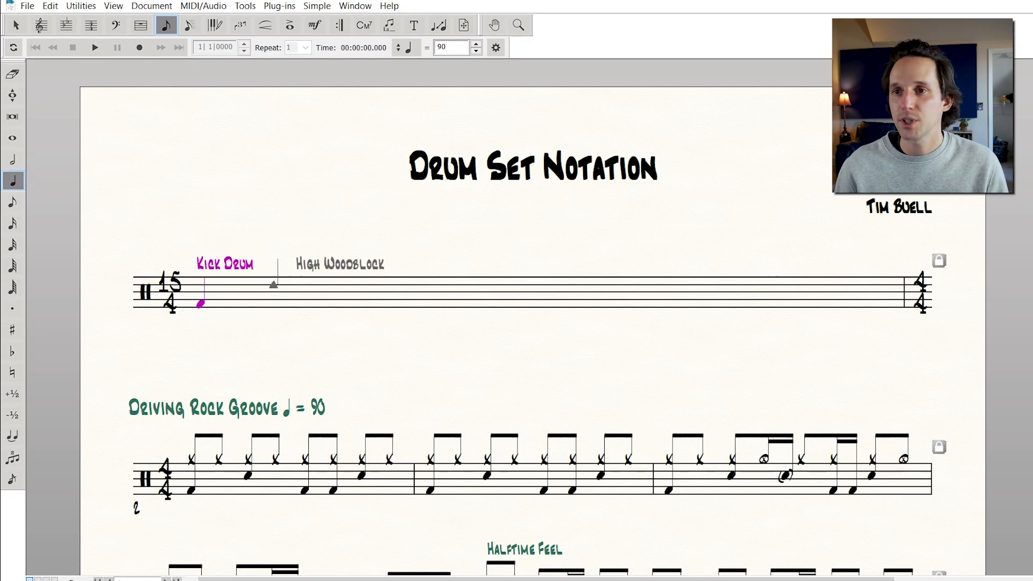
click(273, 294)
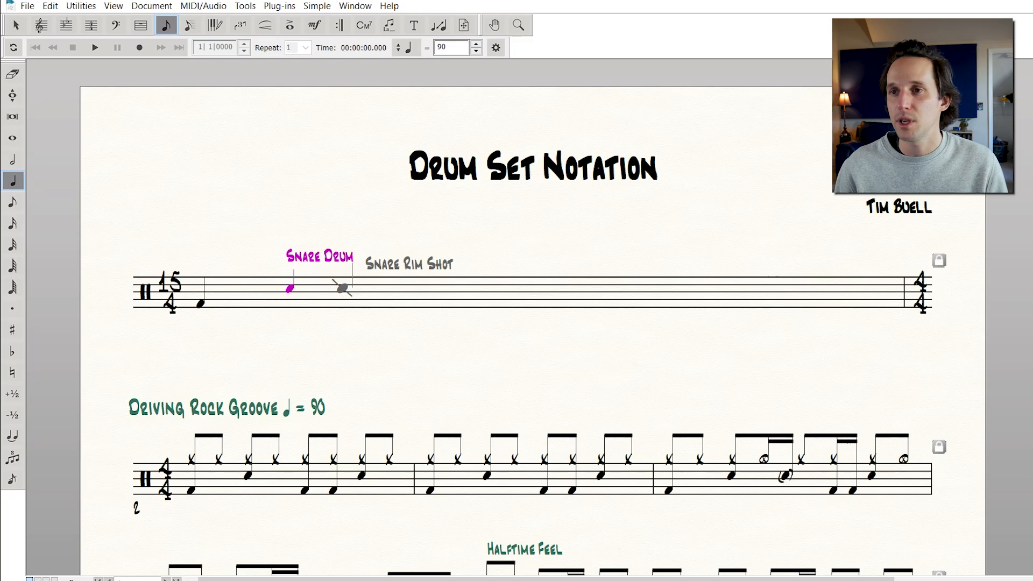
click(342, 301)
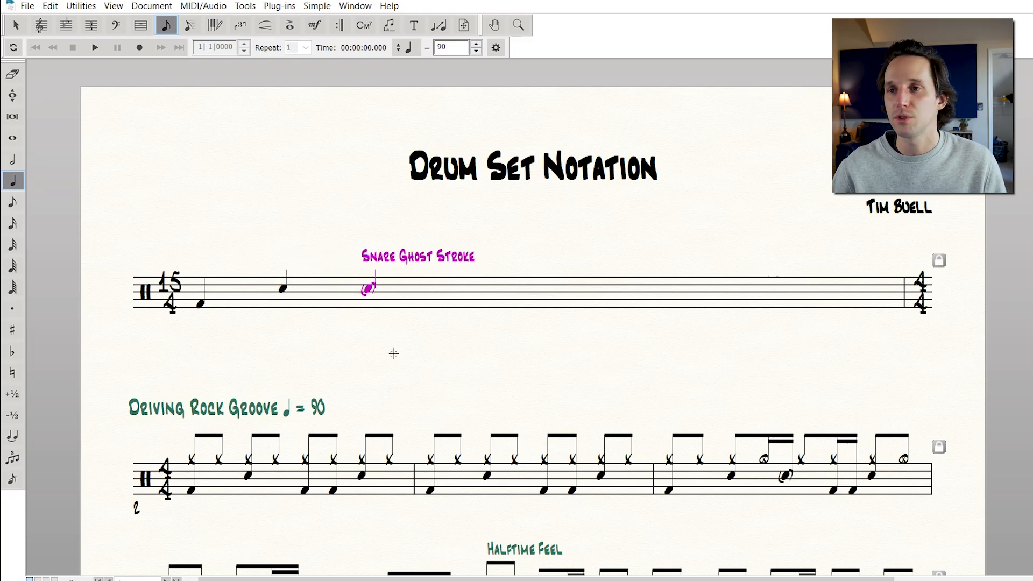
click(438, 283)
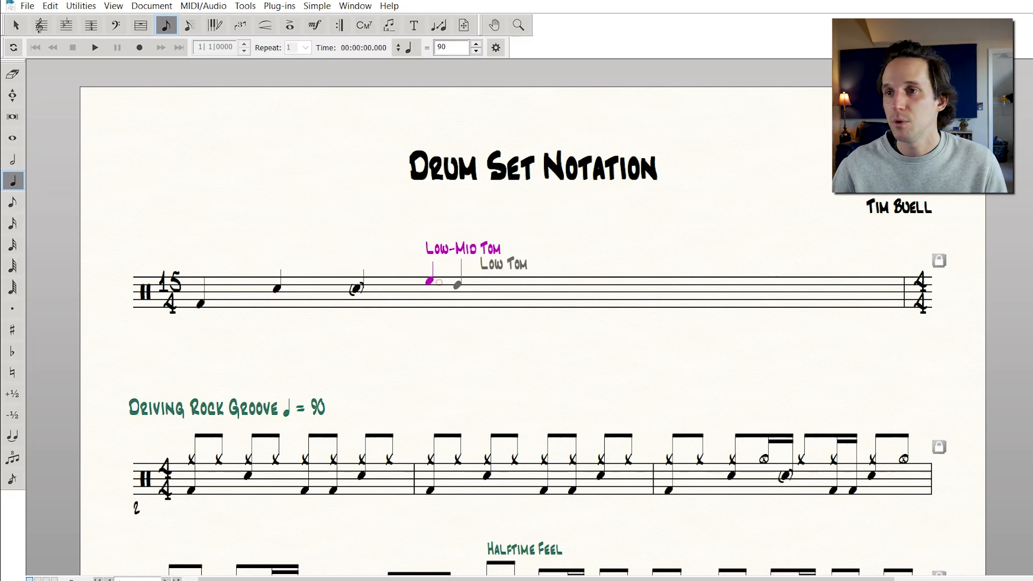
click(489, 304)
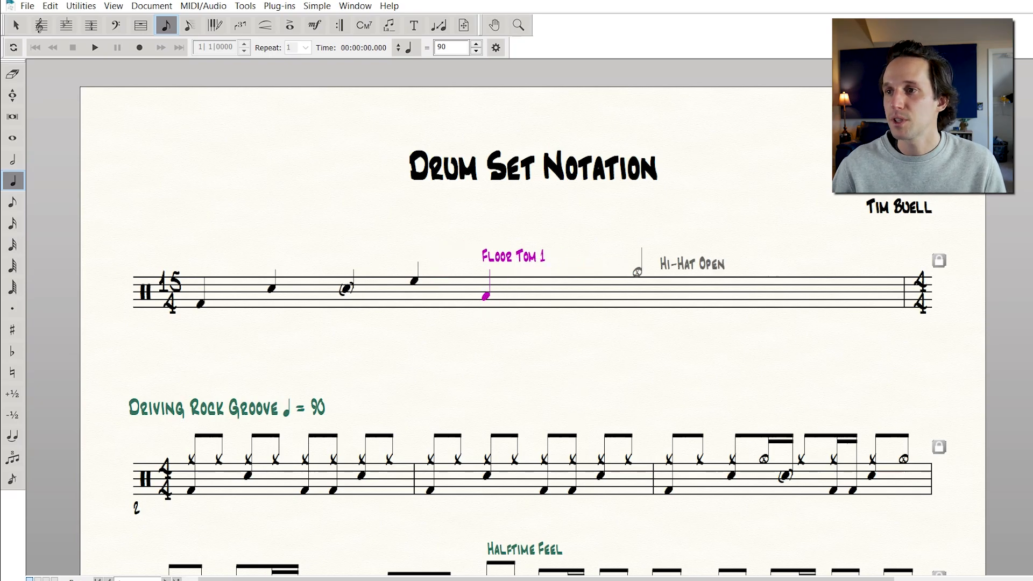
click(638, 271)
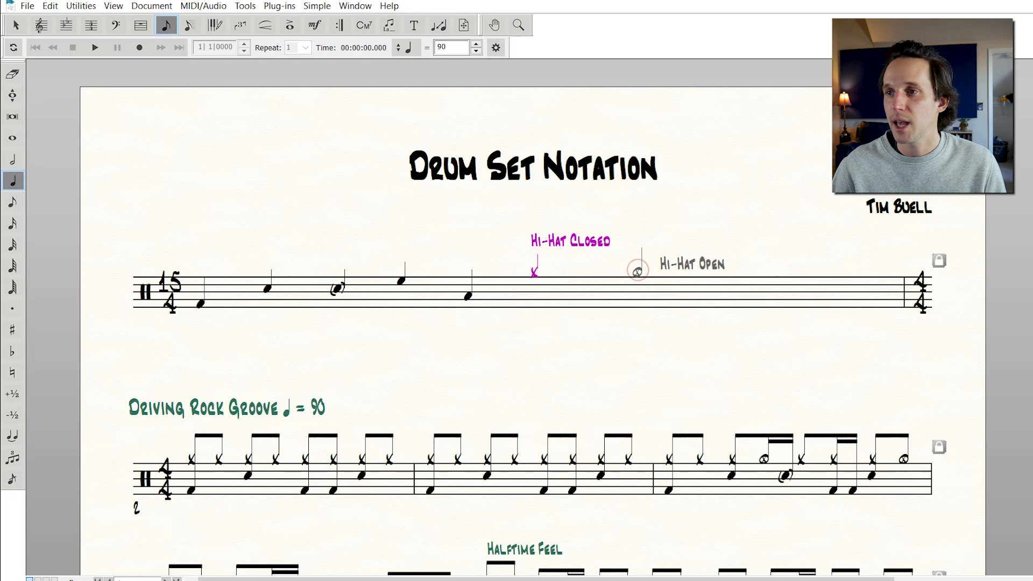
click(637, 272)
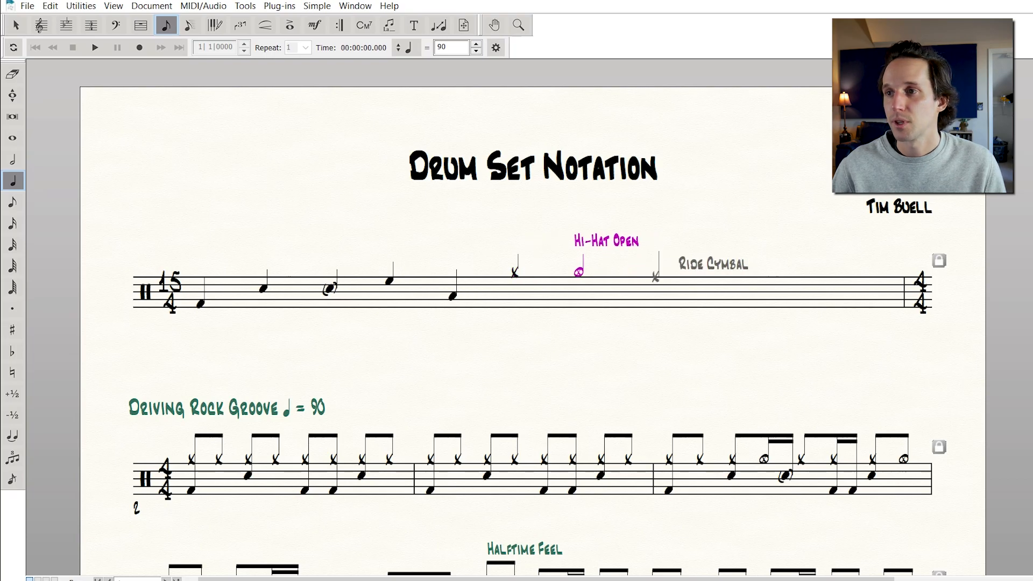
click(657, 276)
click(659, 276)
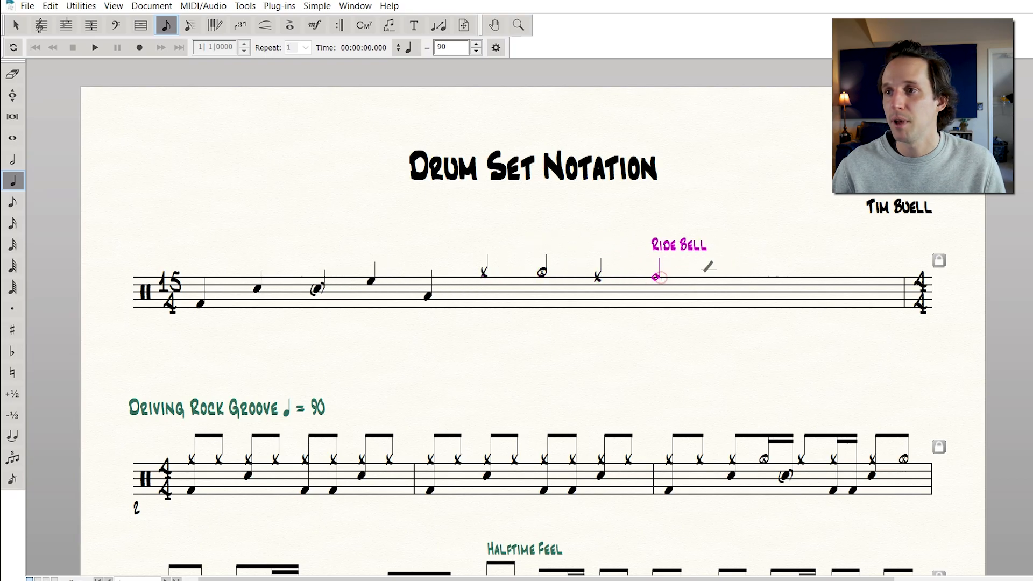
click(688, 269)
Change the opening measure's time signature to 10/4
scroll(592, 339, down, 3)
scroll(594, 326, down, 2)
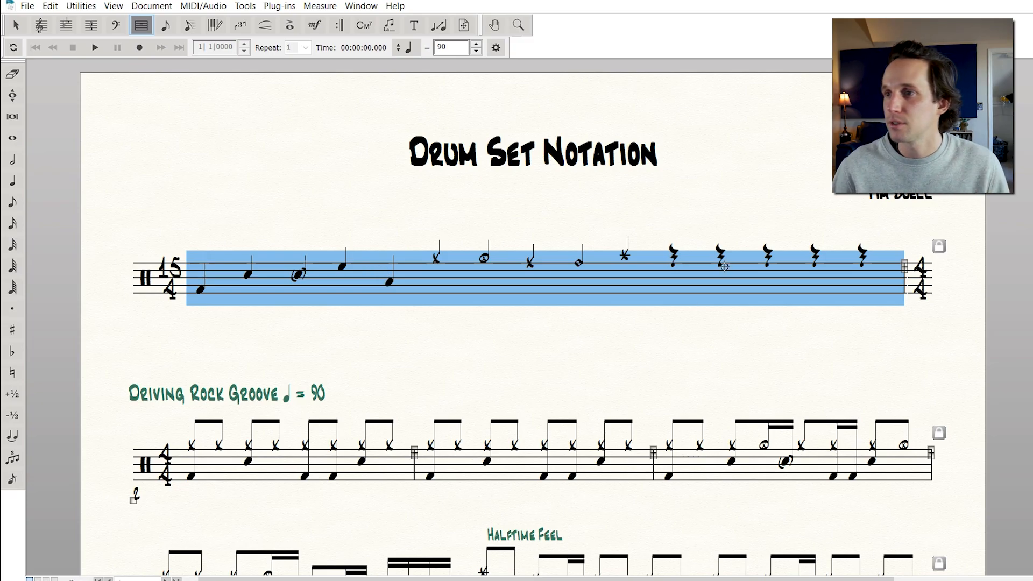
click(592, 354)
click(556, 275)
click(97, 31)
click(329, 281)
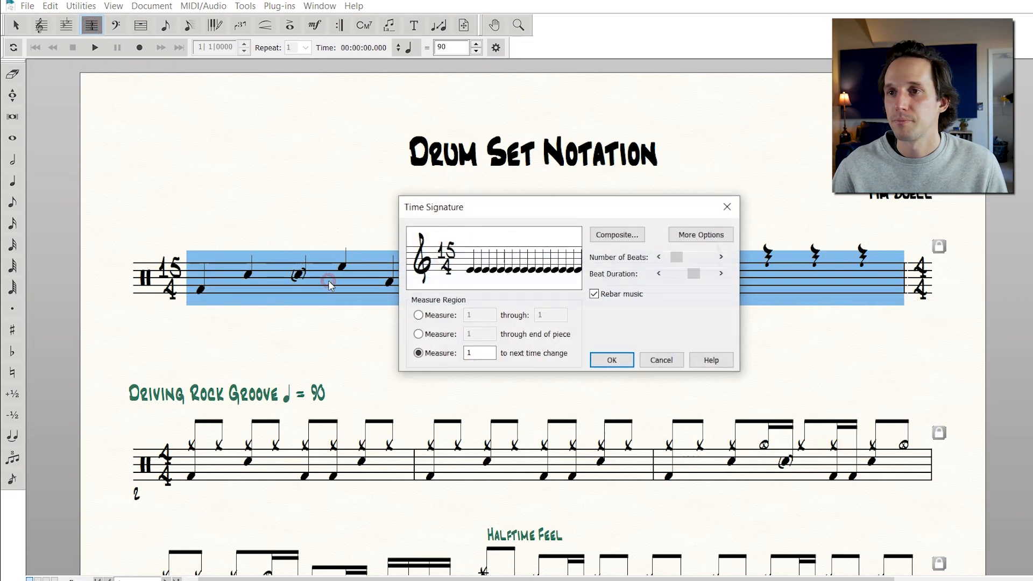
click(658, 257)
click(659, 257)
click(659, 257)
click(659, 257)
click(658, 257)
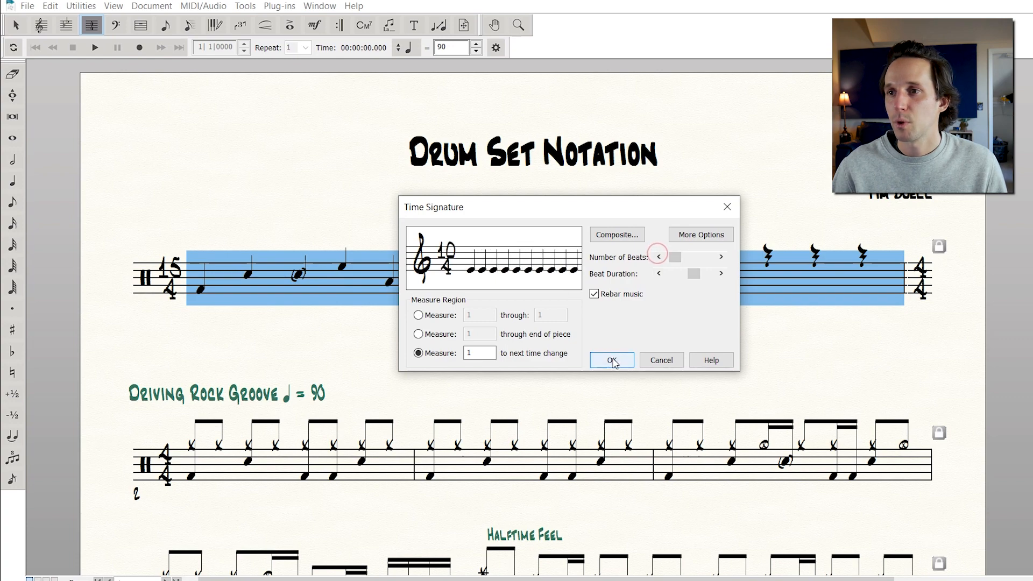
click(613, 361)
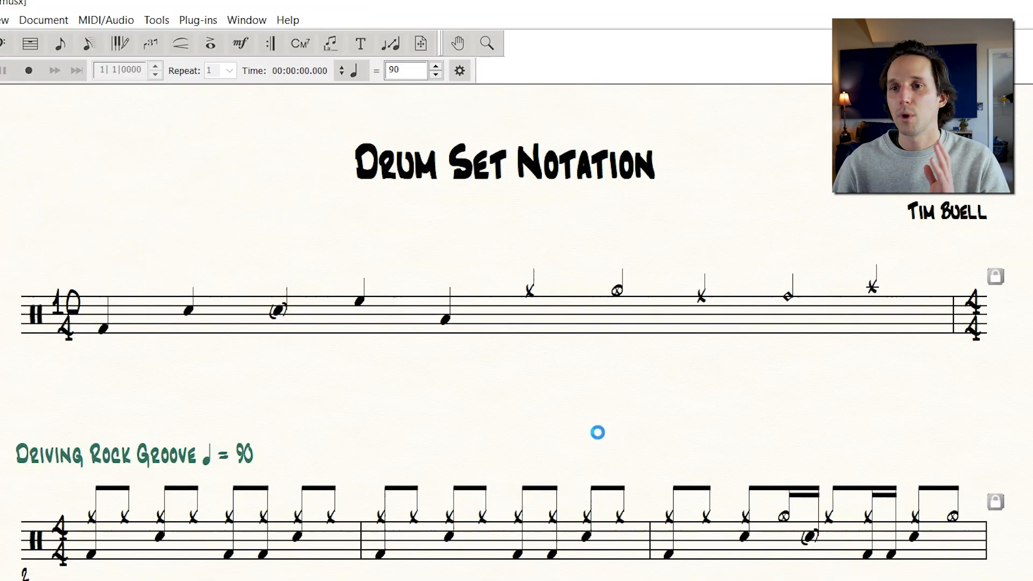
Set the opening measure's time signature to Always Hide and hide cautionary clefs, key and time signatures
scroll(610, 347, down, 2)
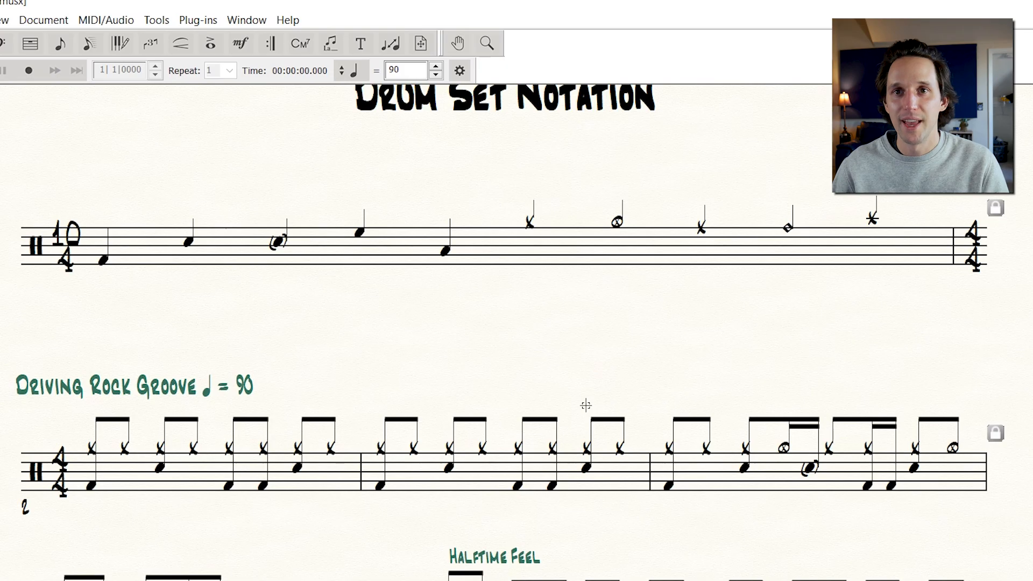
scroll(372, 351, up, 1)
drag(99, 316, 99, 316)
click(114, 327)
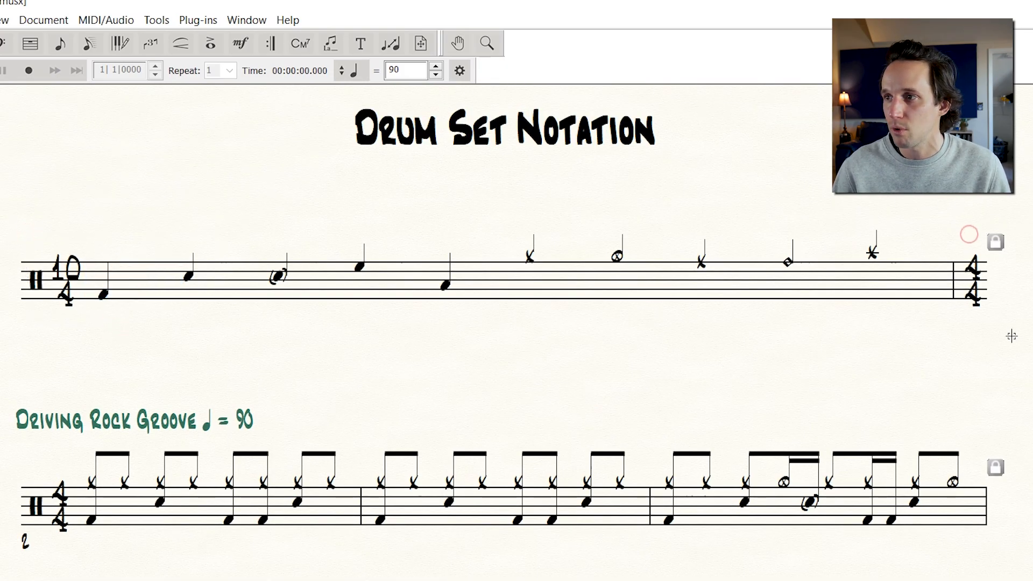
click(30, 43)
double_click(264, 276)
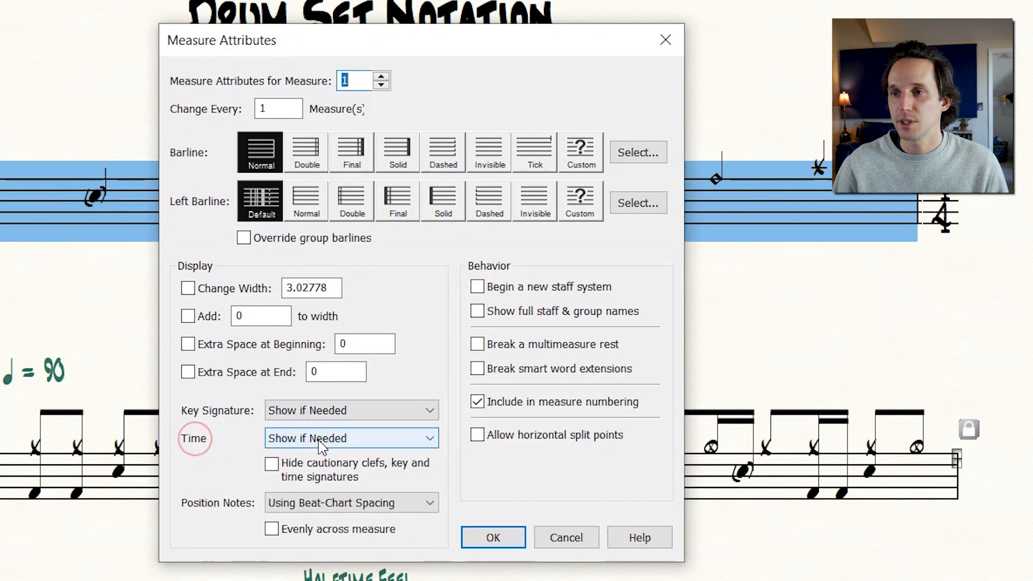
click(321, 440)
click(315, 491)
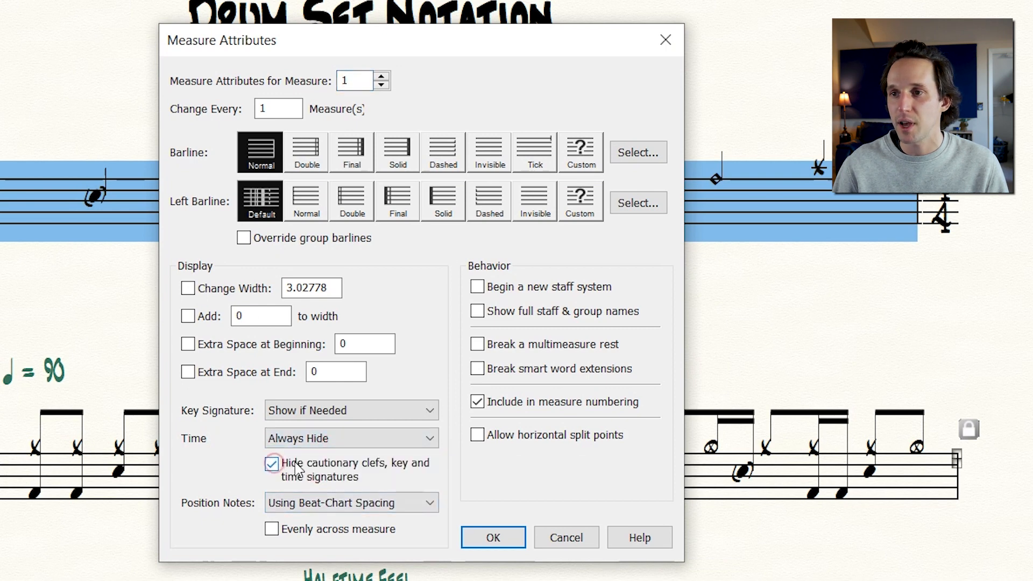
click(493, 537)
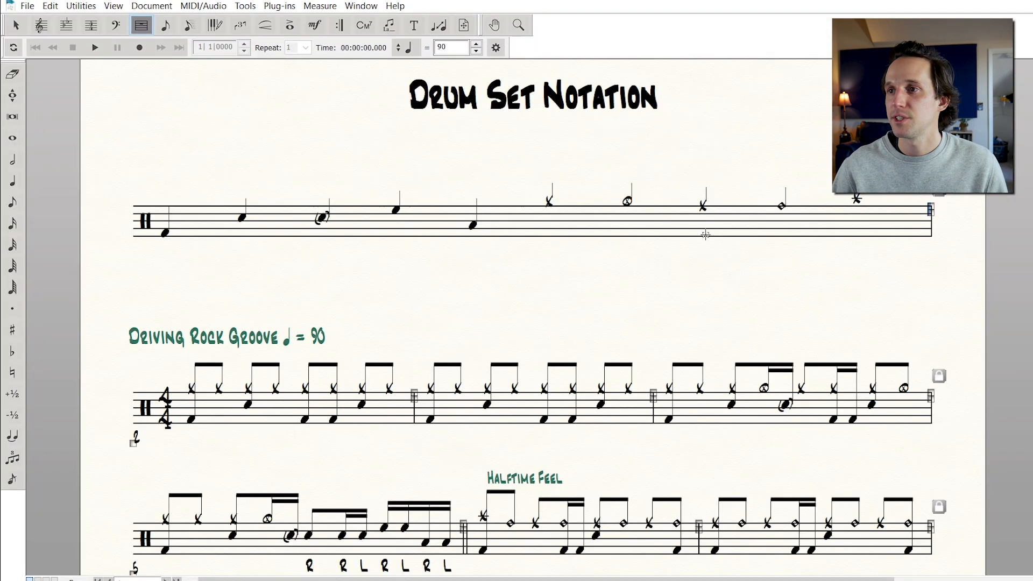
Give the opening measure a final barline
right_click(705, 234)
mouse_move(763, 233)
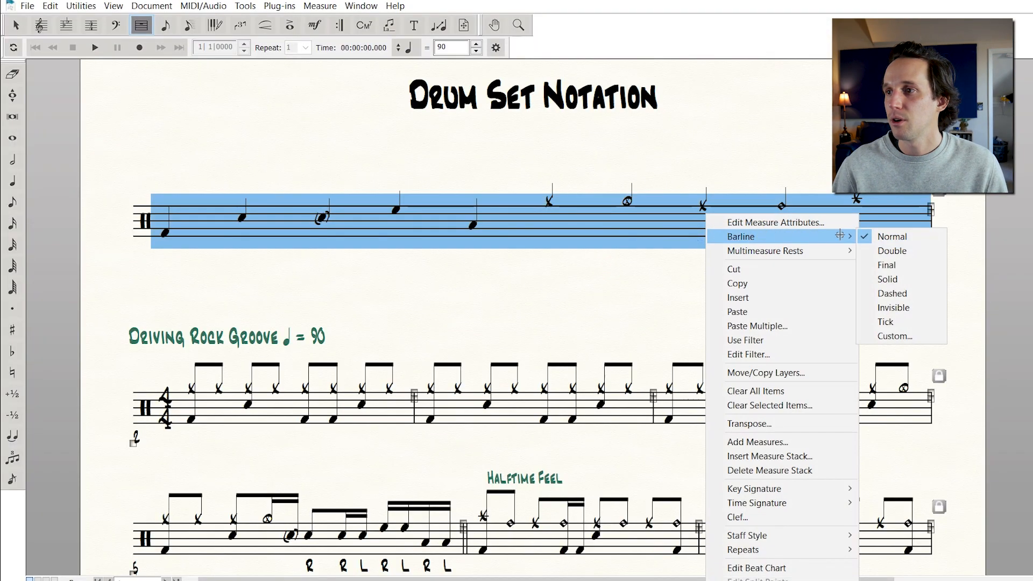
click(918, 280)
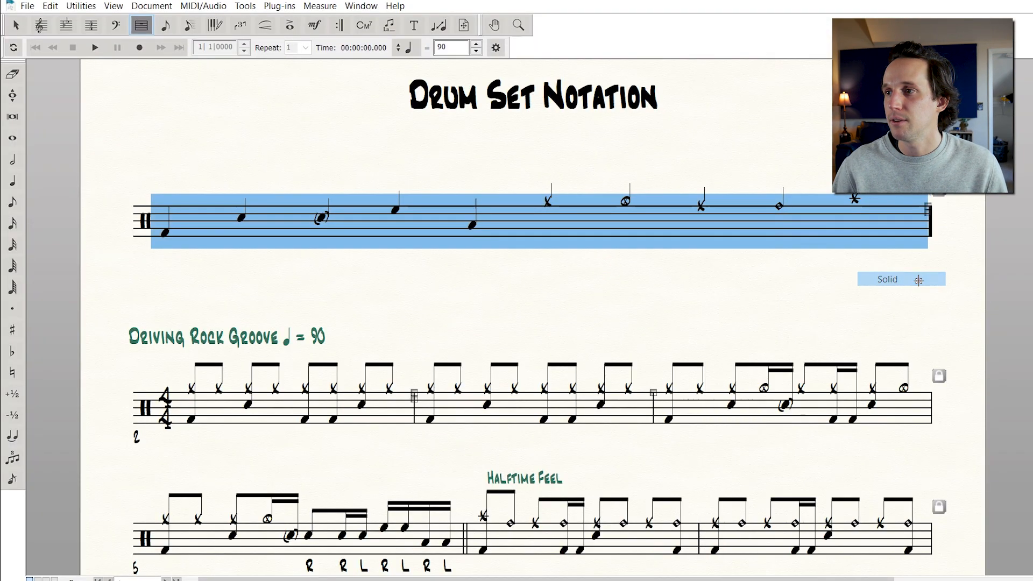
key(Escape)
click(673, 270)
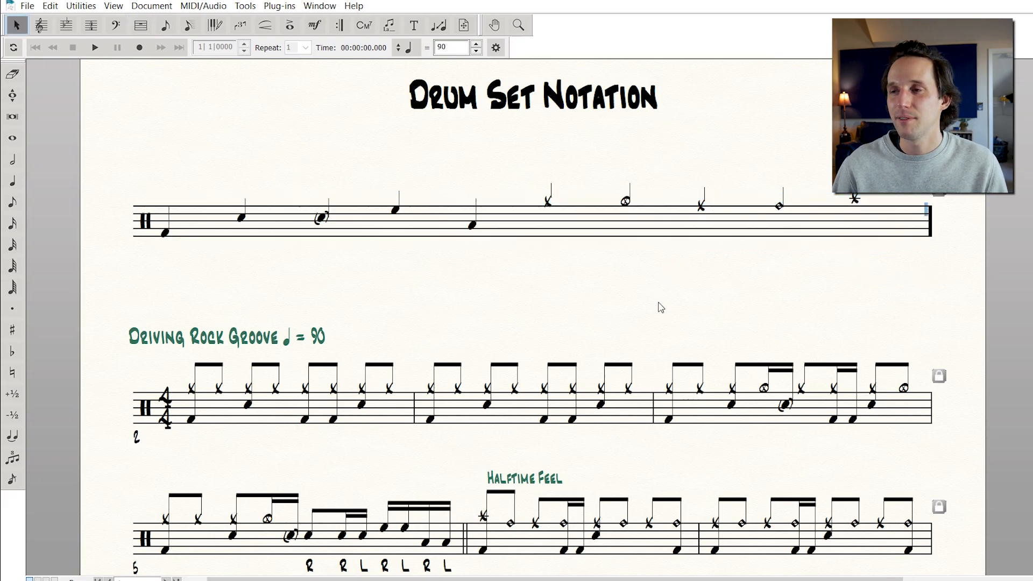
Create a new expression category named Drum Notation Legend by duplicating the Expressive Text category
click(658, 301)
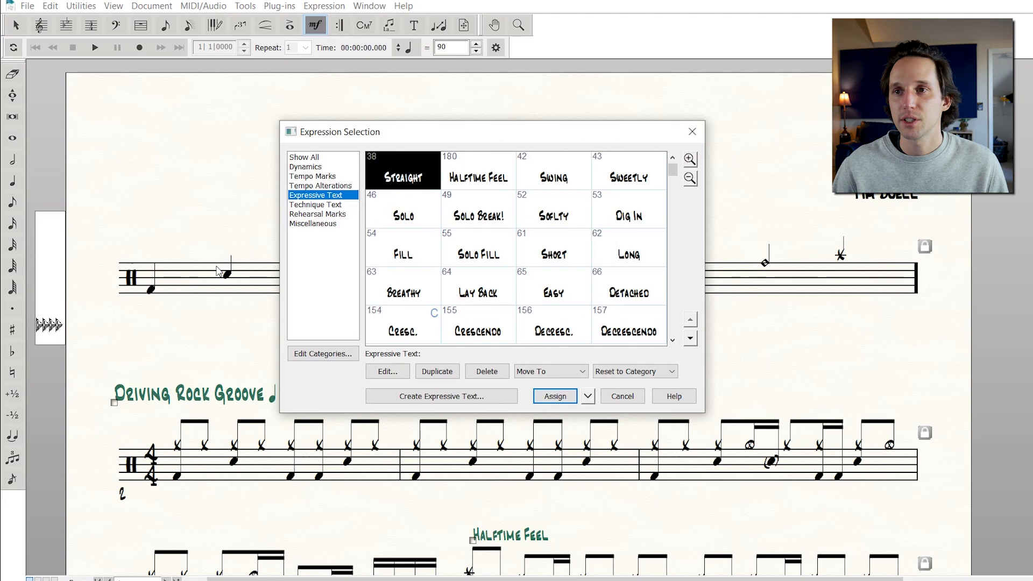
click(317, 223)
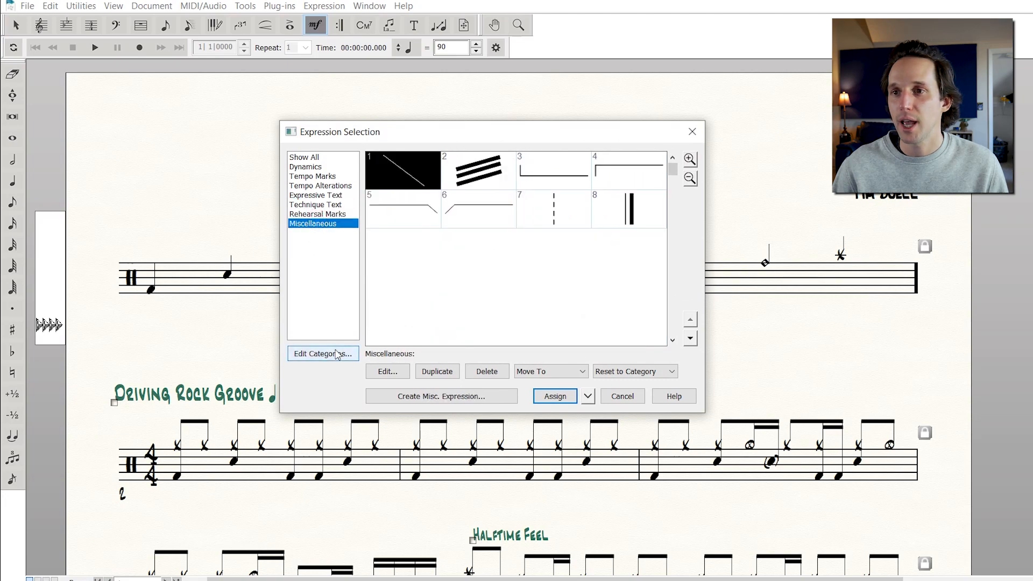
click(323, 354)
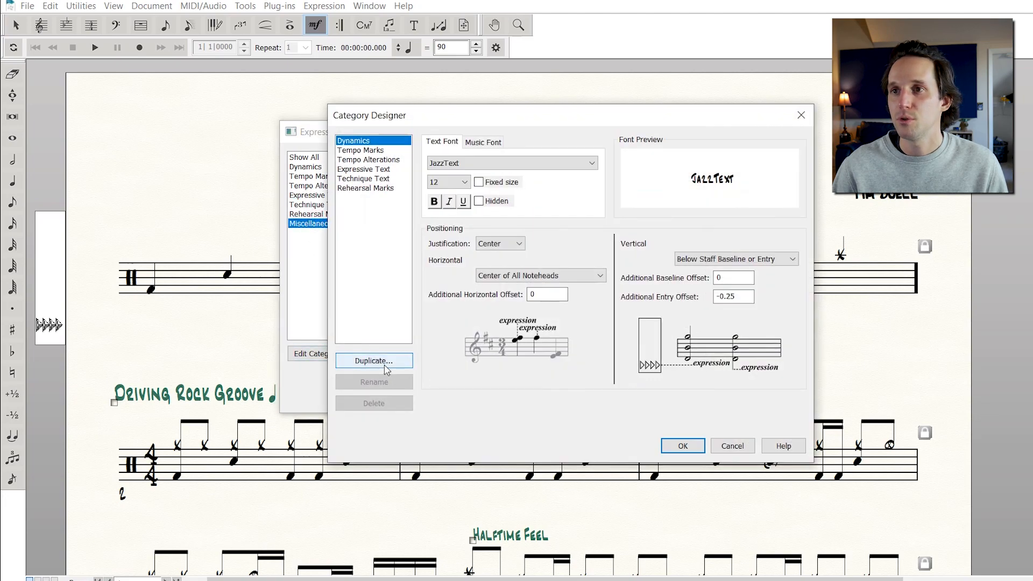
click(389, 371)
click(638, 281)
drag(638, 281, 532, 281)
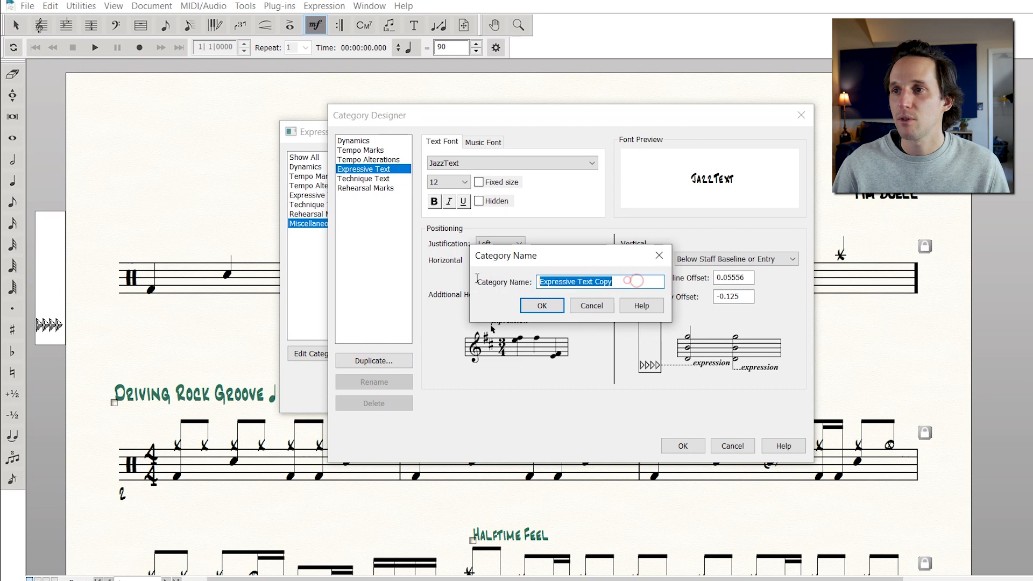
text(Drum Nota)
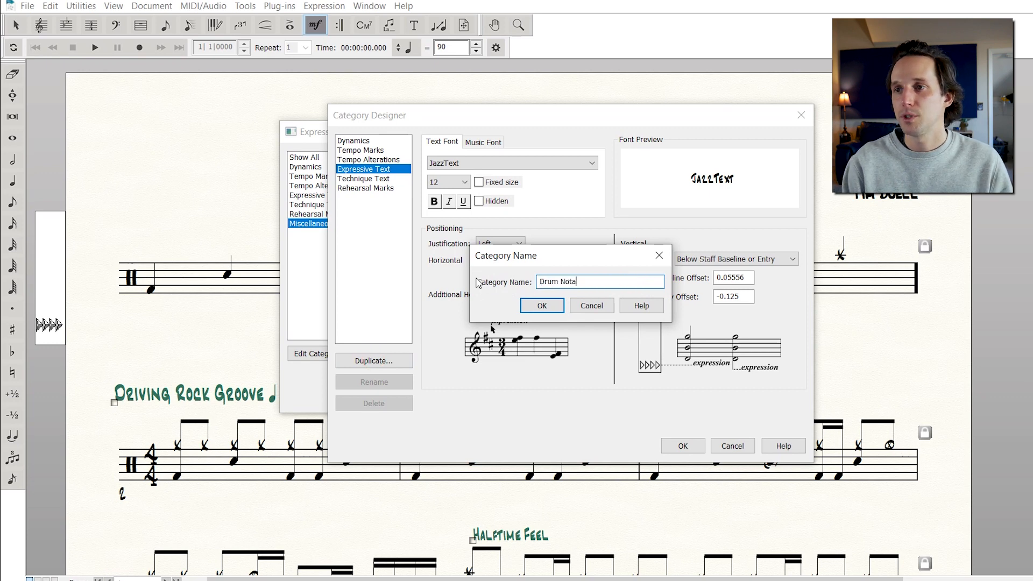
text(tion Legend)
key(Return)
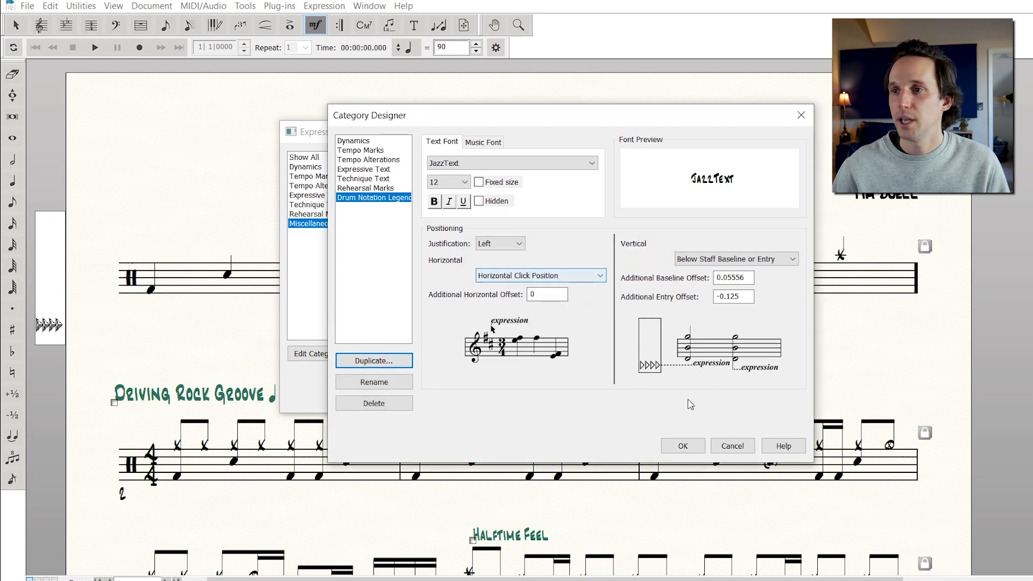
click(682, 445)
Duplicate the Halftime Feel expression, move the copy to Drum Notation Legend, and change its text to Kick
click(315, 196)
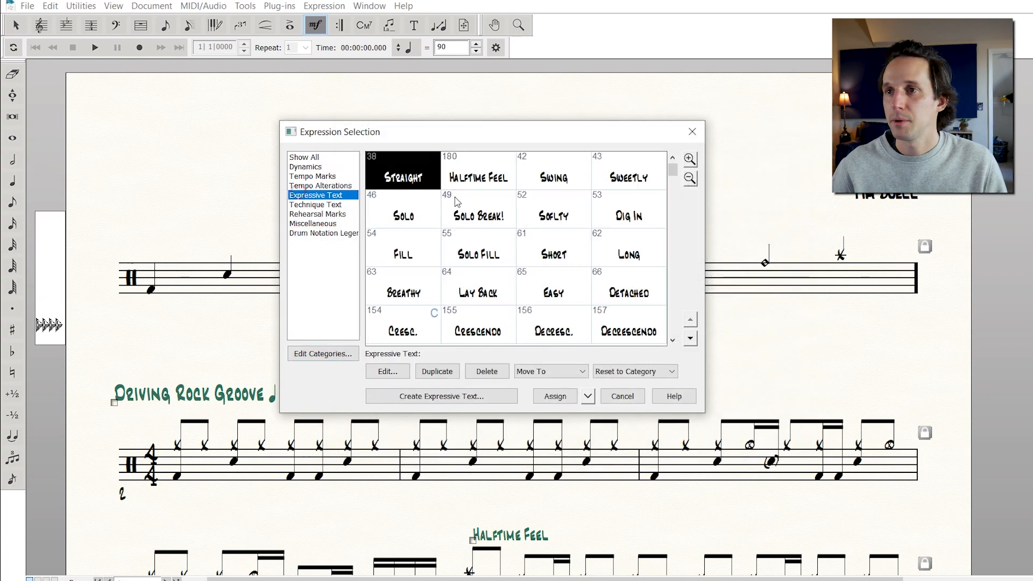
click(478, 173)
click(438, 371)
click(535, 377)
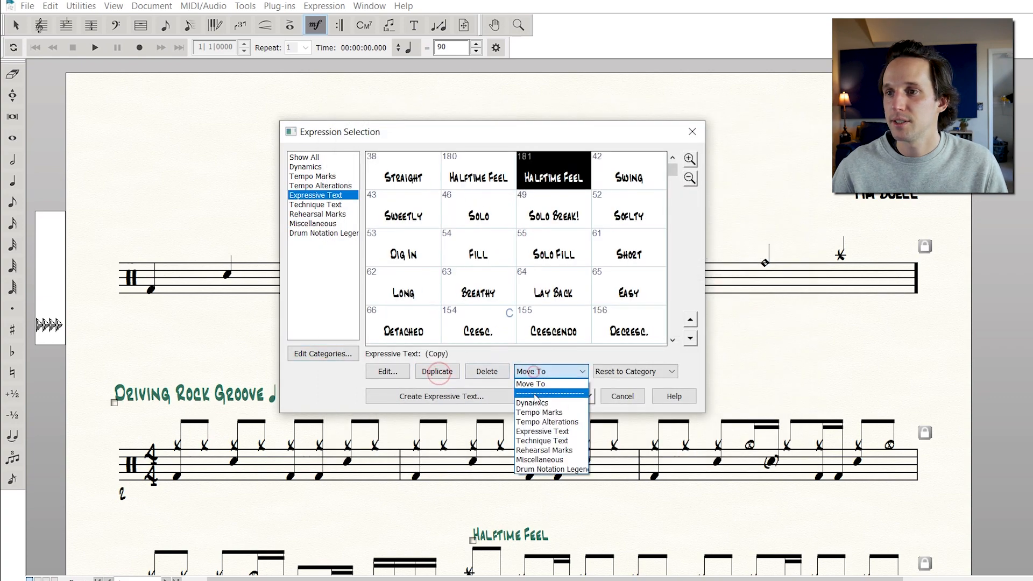
click(542, 468)
click(544, 308)
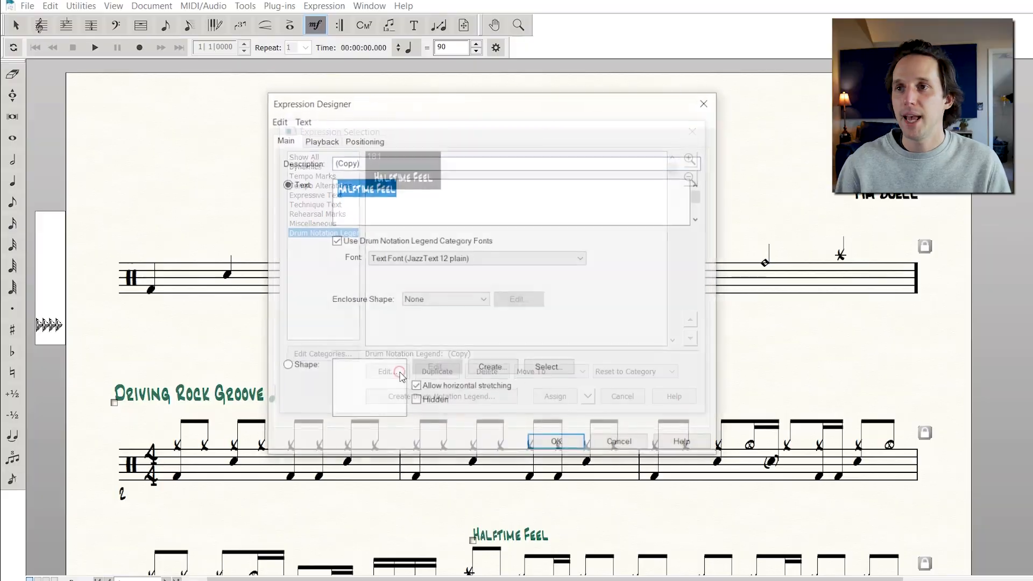
click(400, 375)
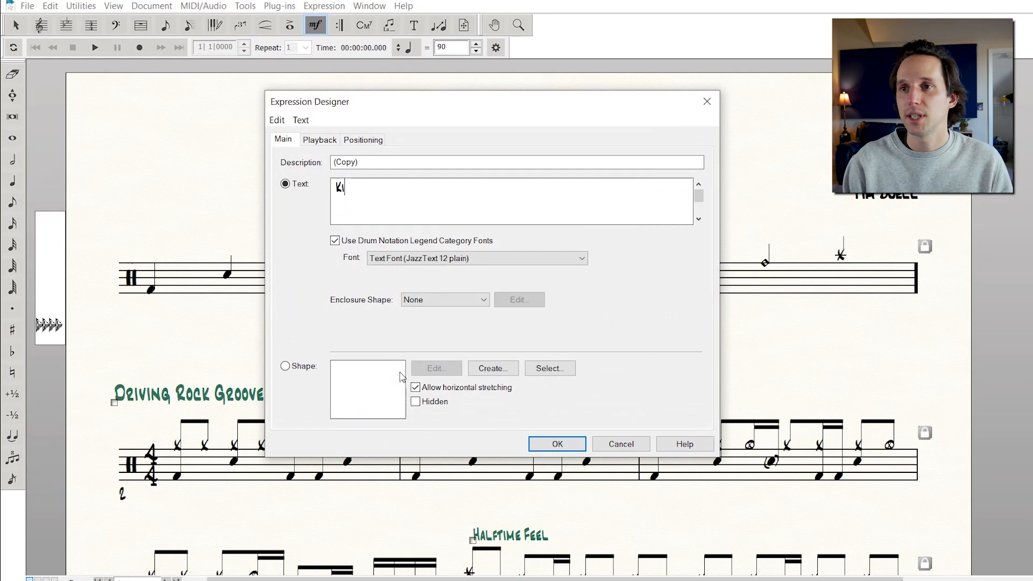
click(555, 445)
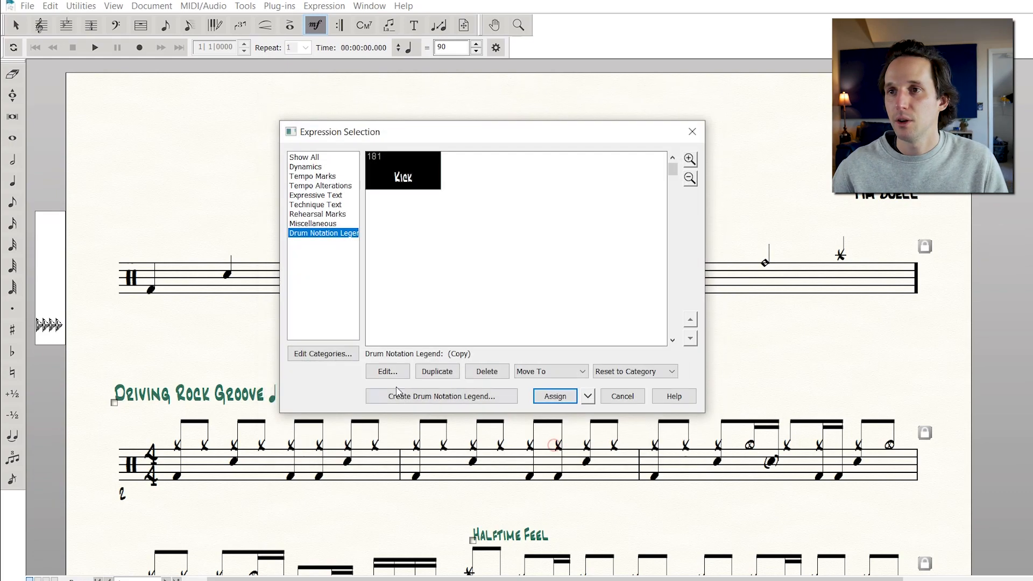
Duplicate the Kick legend expression and change the copy's text to Snare
click(440, 376)
click(394, 376)
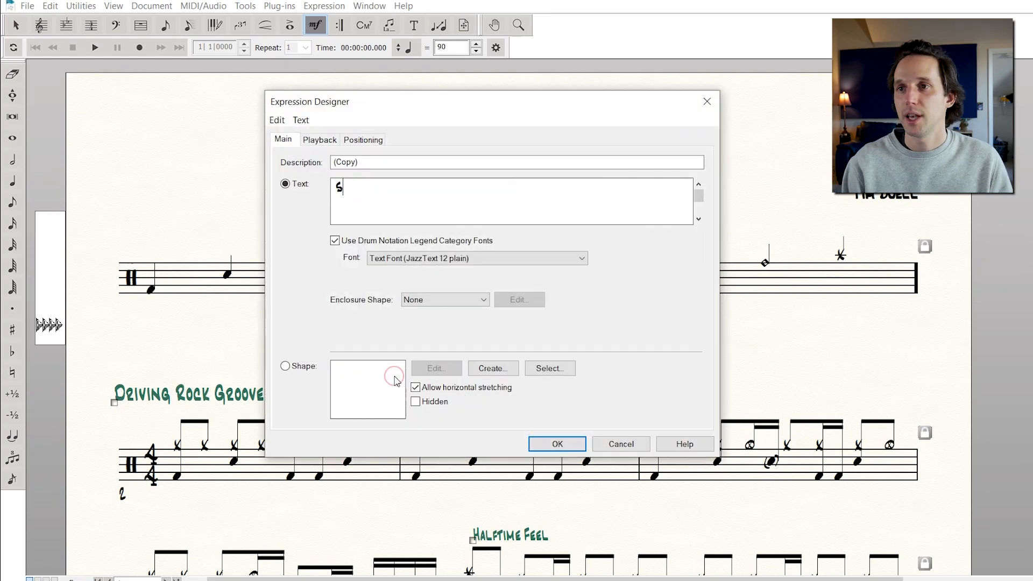
key(BackSpace)
key(BackSpace)
key(BackSpace)
key(BackSpace)
click(558, 444)
Duplicate the Snare legend expression and change the copy's text to Rack Tom
click(440, 377)
click(396, 375)
key(BackSpace)
key(BackSpace)
key(BackSpace)
key(BackSpace)
key(BackSpace)
key(BackSpace)
key(BackSpace)
key(BackSpace)
key(BackSpace)
key(BackSpace)
key(BackSpace)
key(BackSpace)
key(BackSpace)
key(BackSpace)
key(BackSpace)
text(R)
click(558, 444)
Duplicate a legend expression and change the copy's text to Floor Tom
click(425, 371)
click(388, 372)
text(Floor Tom)
click(557, 444)
Duplicate the Floor Tom legend expression and change the copy's text to Hi Hat
click(424, 370)
click(386, 373)
text(Hi Hat)
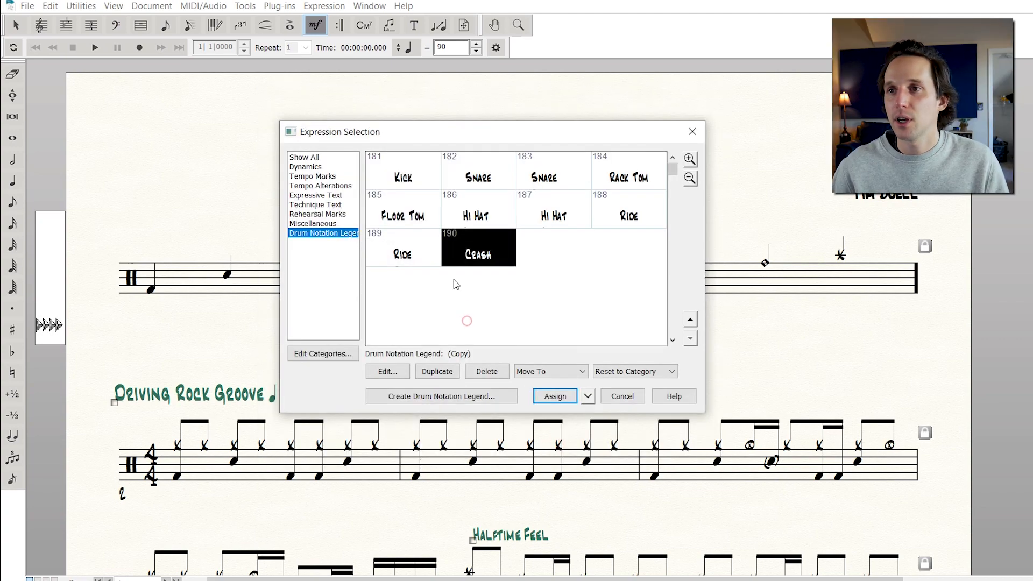
Attach the Kick, Snare, Snare Ghostnote and Rack Tom legend expressions beneath the first four notes of the drum key measure
click(411, 171)
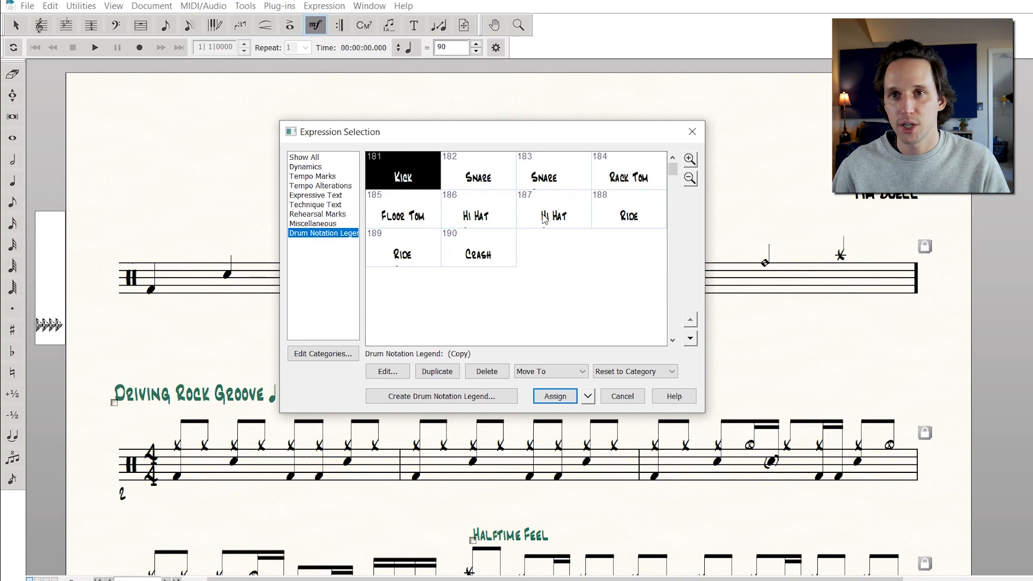
double_click(408, 182)
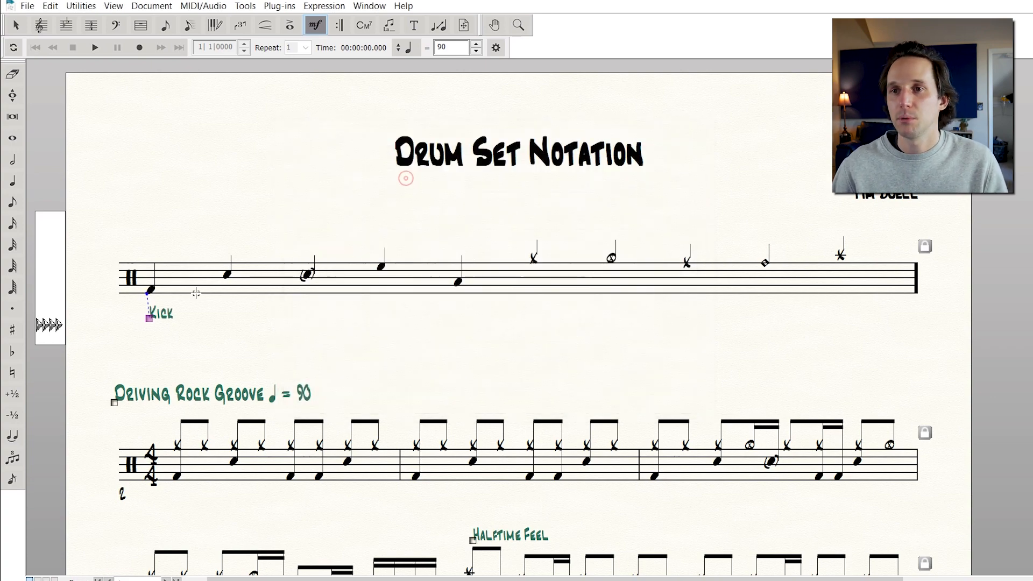
click(227, 275)
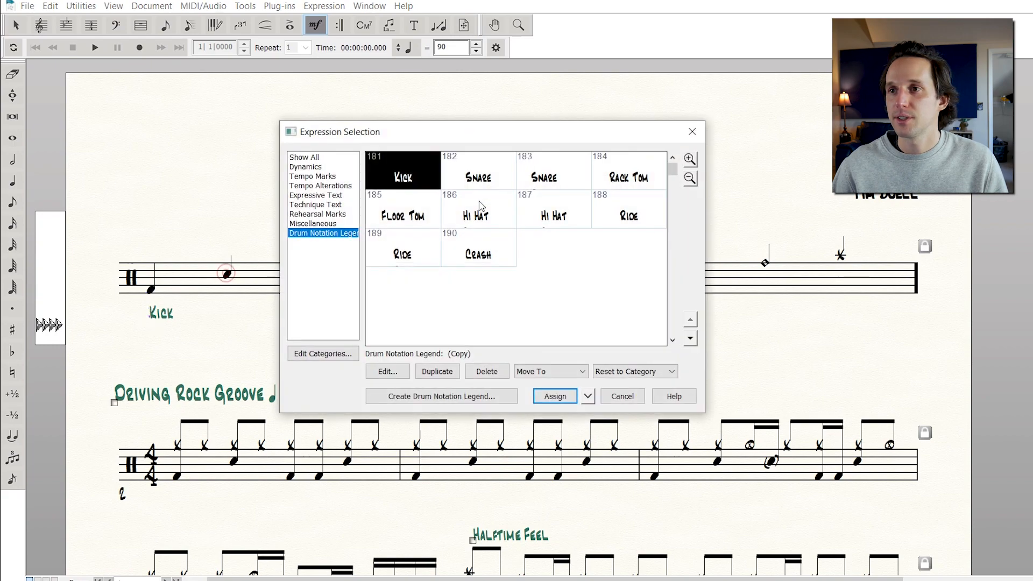
double_click(483, 171)
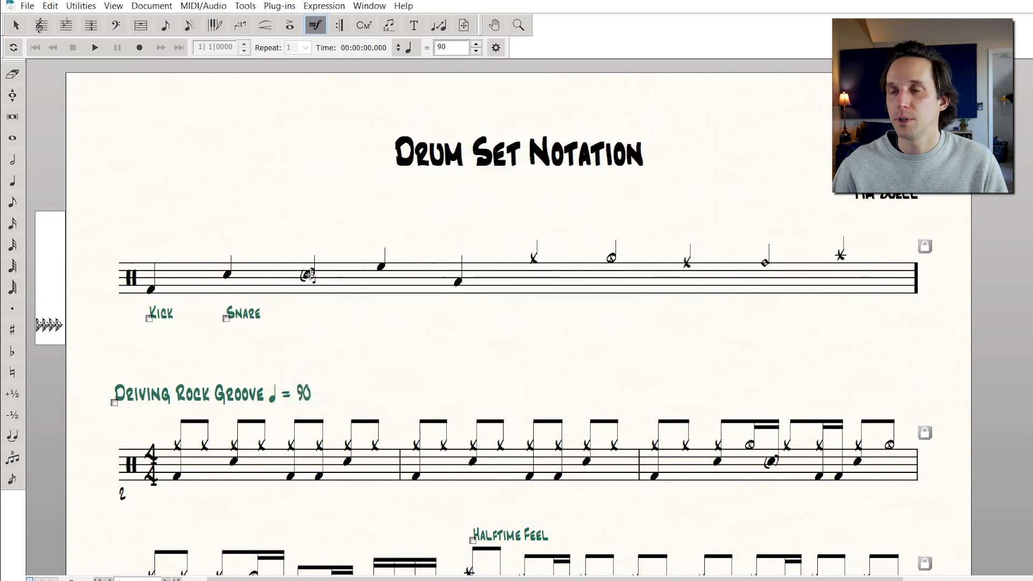
click(308, 275)
double_click(543, 177)
click(383, 260)
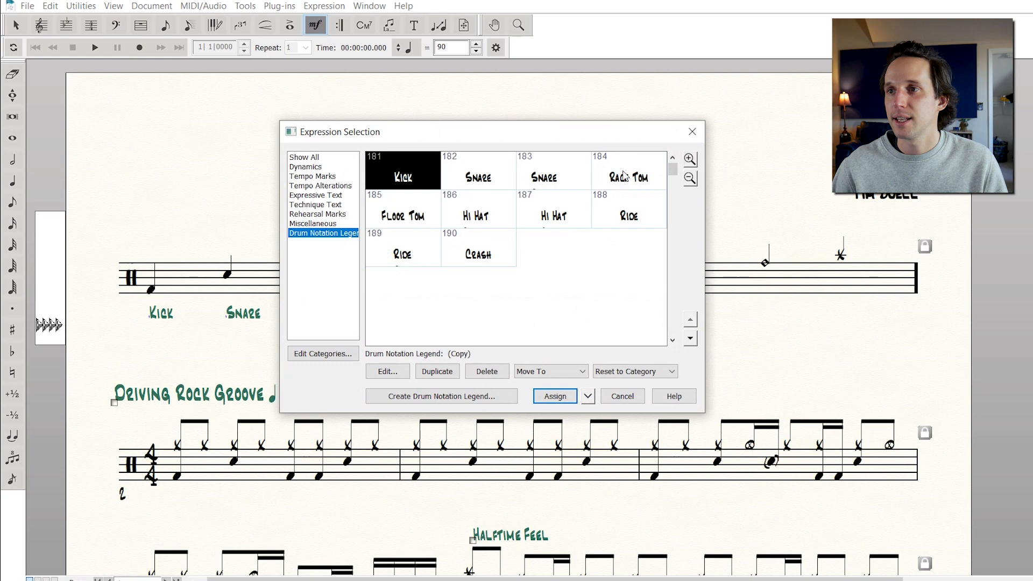
double_click(624, 178)
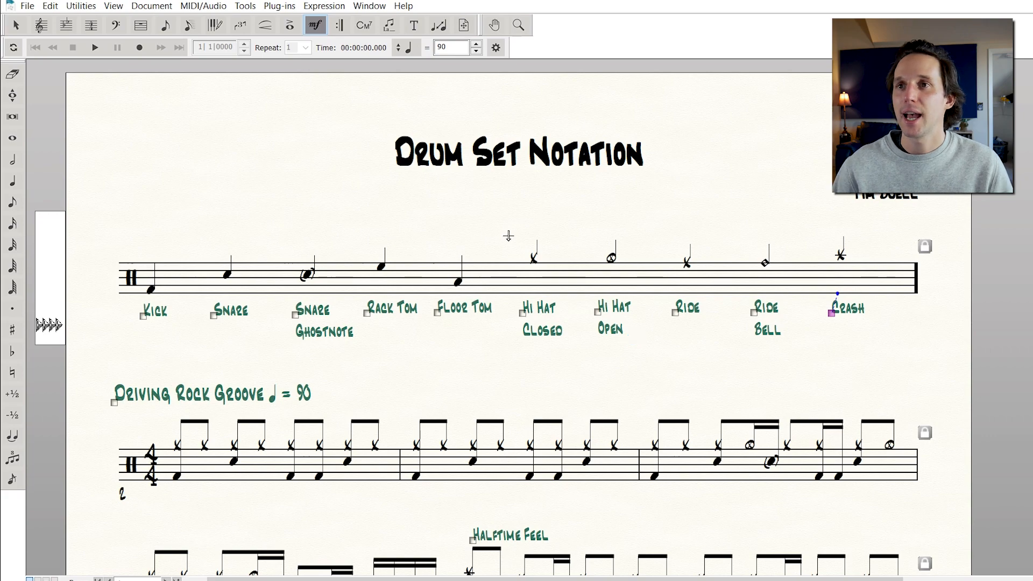
Duplicate the Crash legend expression and change the copy's text to Drum Notation Legend
click(515, 276)
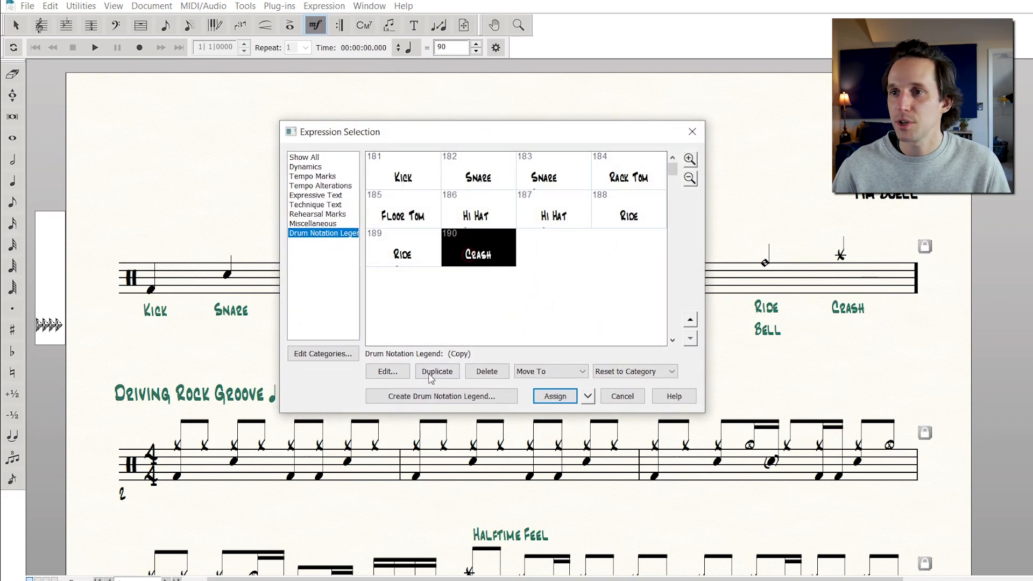
click(430, 379)
click(387, 372)
text(O)
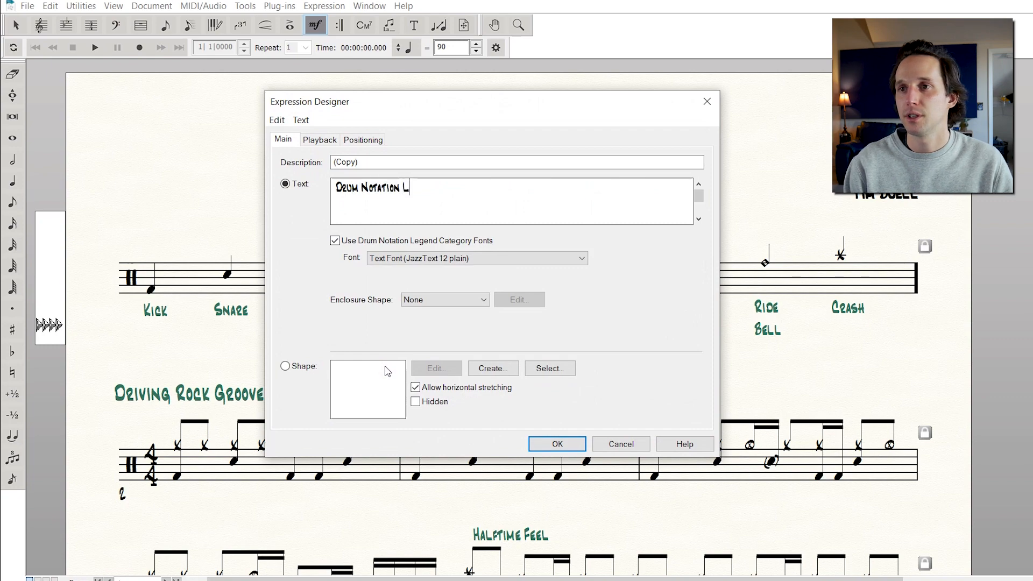
Override the category fonts for the Drum Notation Legend expression and set its font size to 18
triple_click(425, 204)
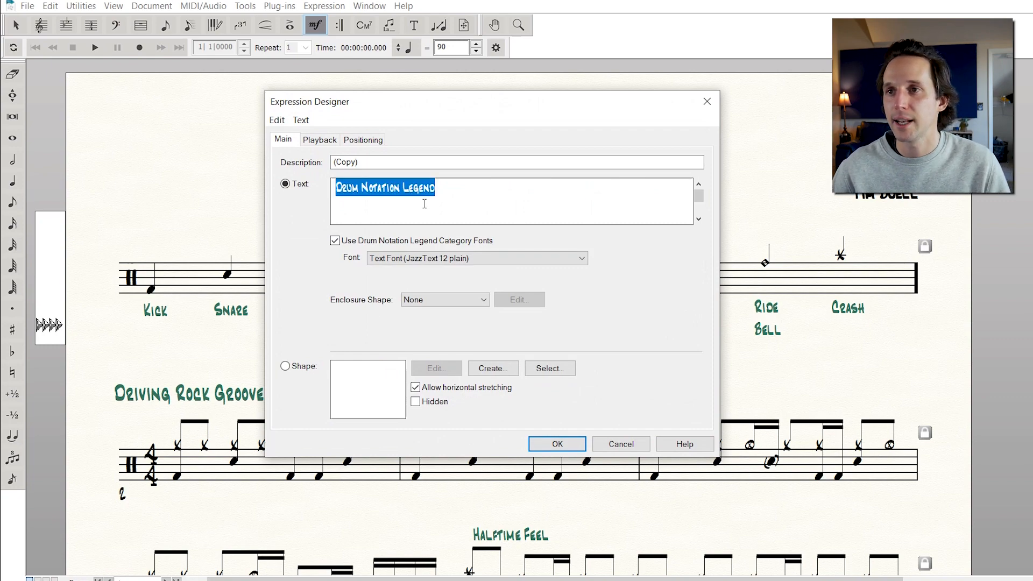
click(335, 241)
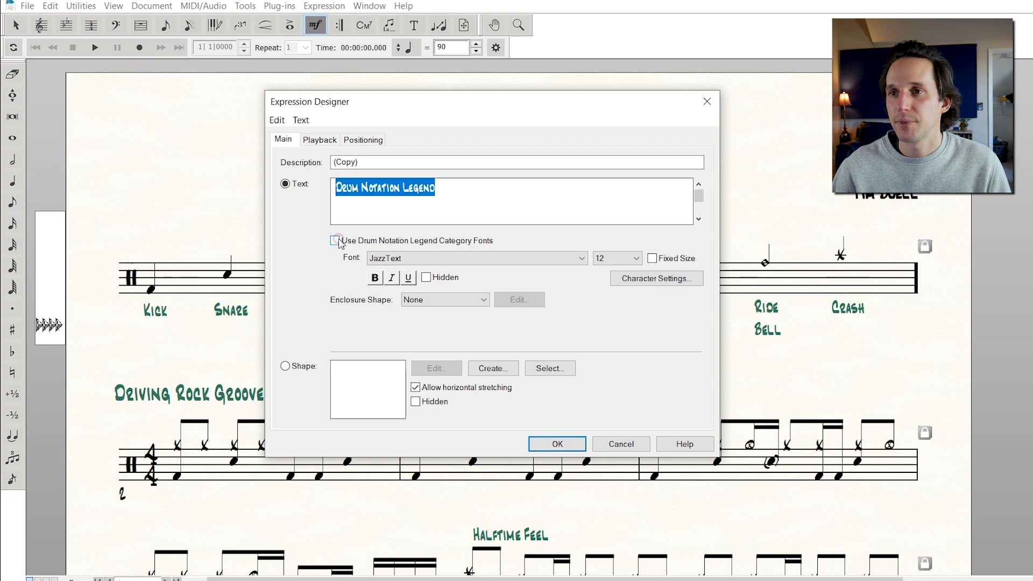
click(619, 258)
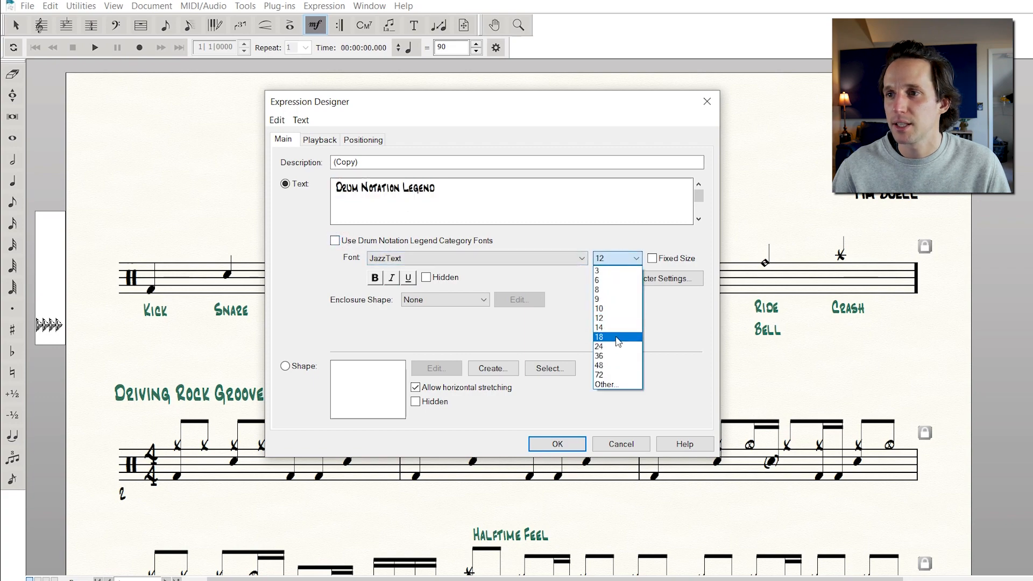
click(617, 336)
click(577, 445)
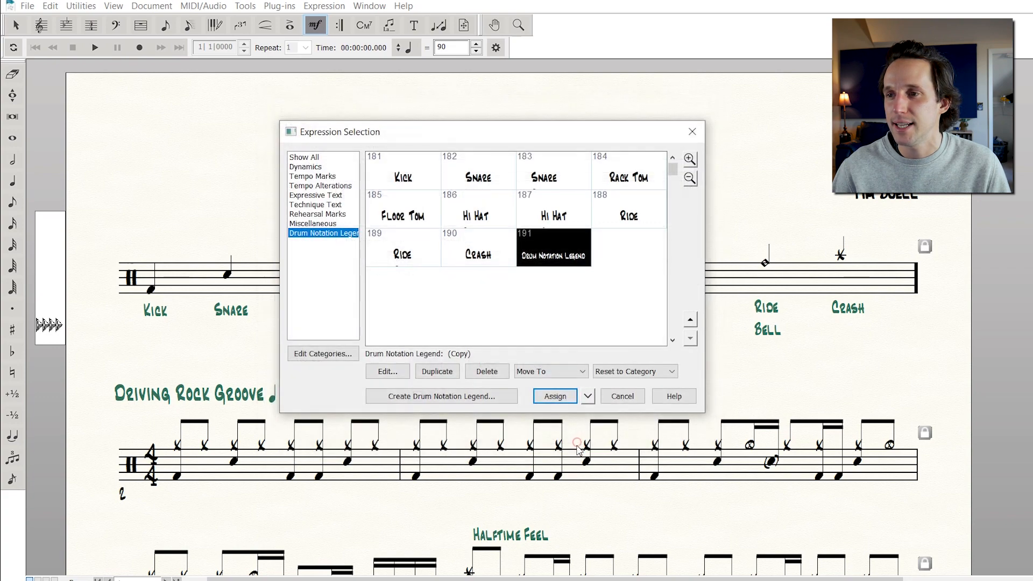
Attach the Drum Notation Legend title to the drum key measure and move it above the staff
click(556, 401)
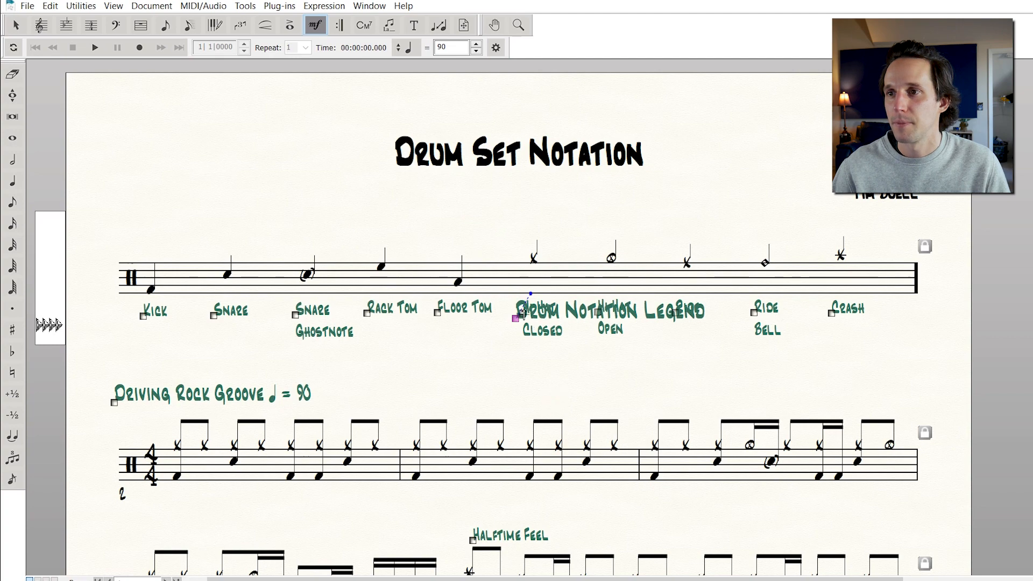
drag(516, 318, 437, 225)
Turn off category positioning for the Drum Notation Legend title and adjust its justification and alignment
double_click(436, 225)
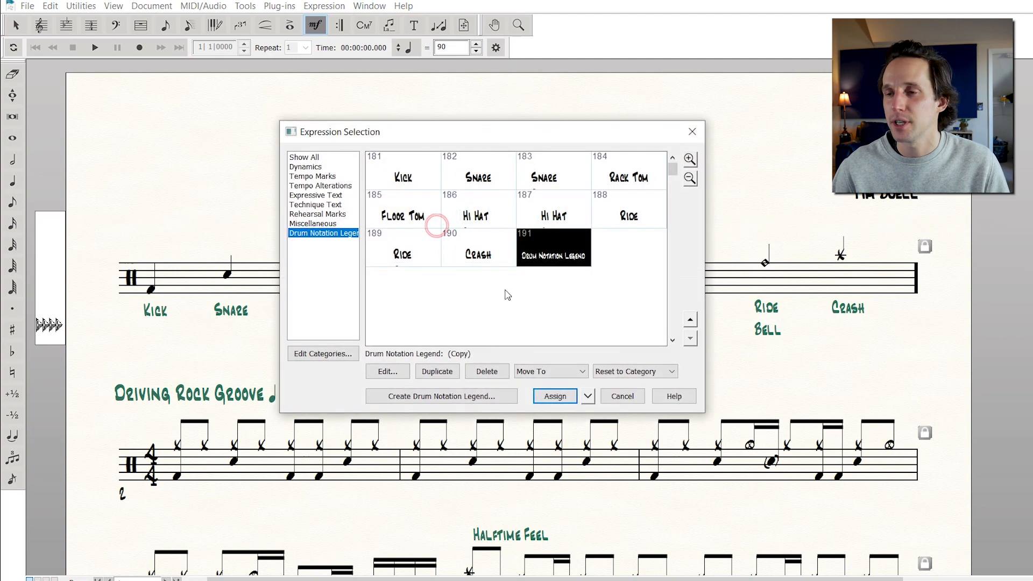
click(393, 371)
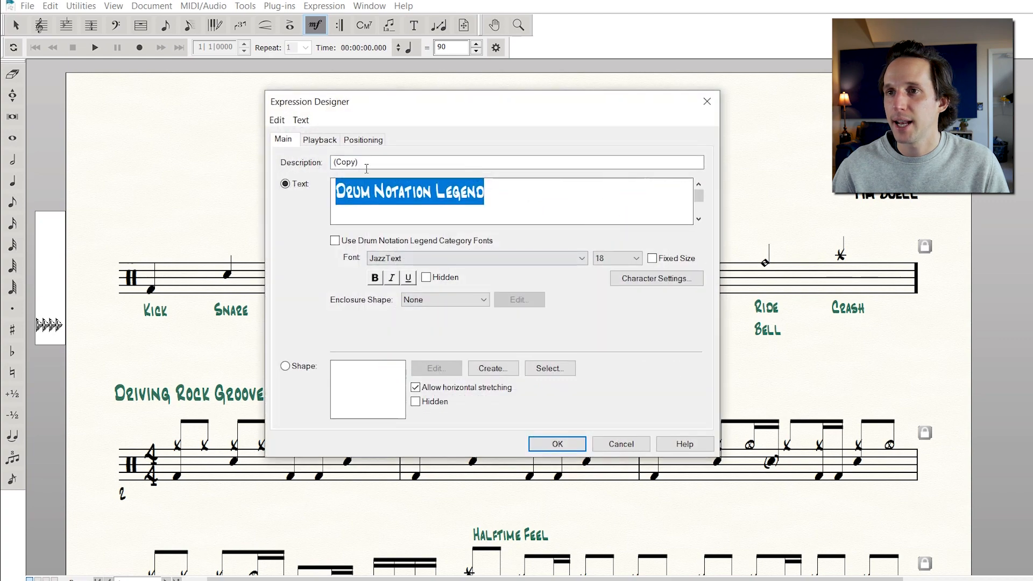
click(353, 139)
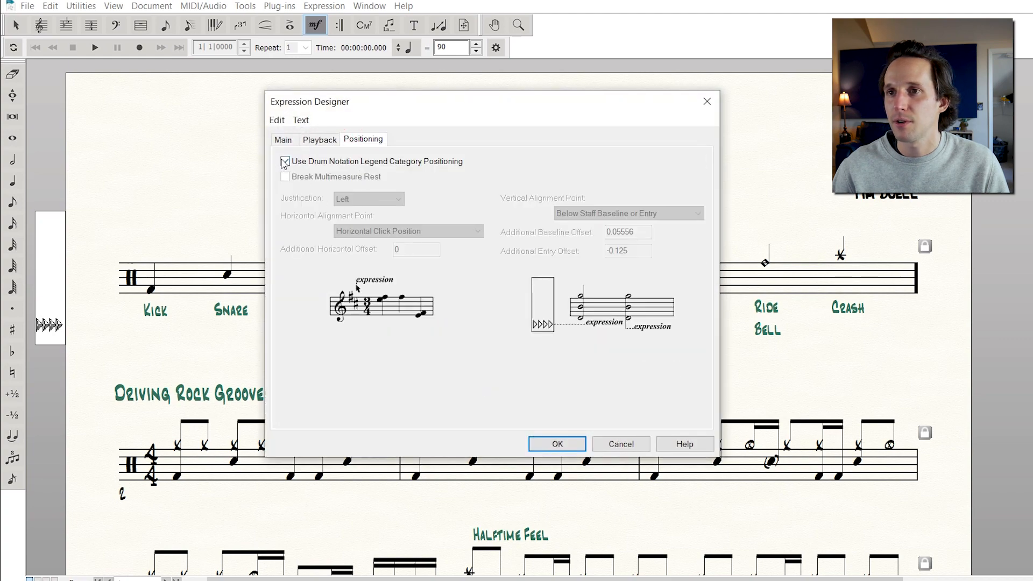
click(285, 161)
click(351, 195)
click(352, 217)
click(557, 444)
key(Return)
Open a copy of the legend title expression for editing and delete all of its text
drag(517, 185, 524, 219)
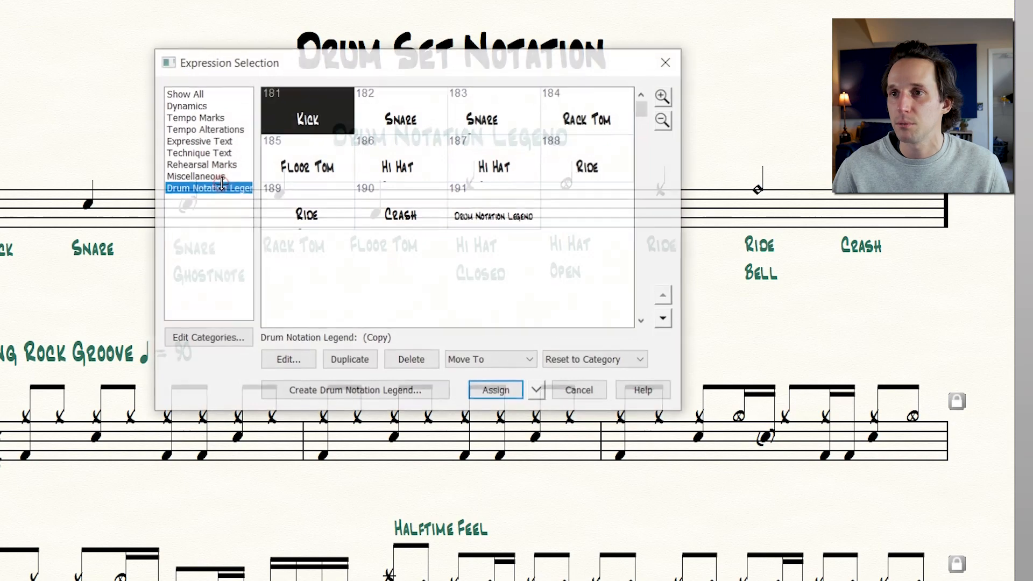
click(492, 226)
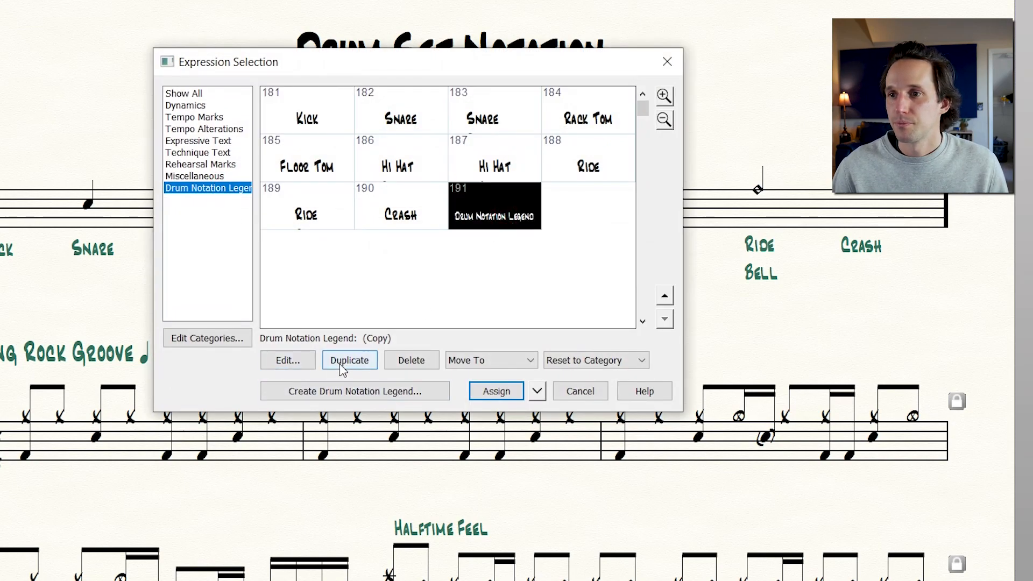
click(286, 361)
click(428, 137)
key(ctrl+a)
key(BackSpace)
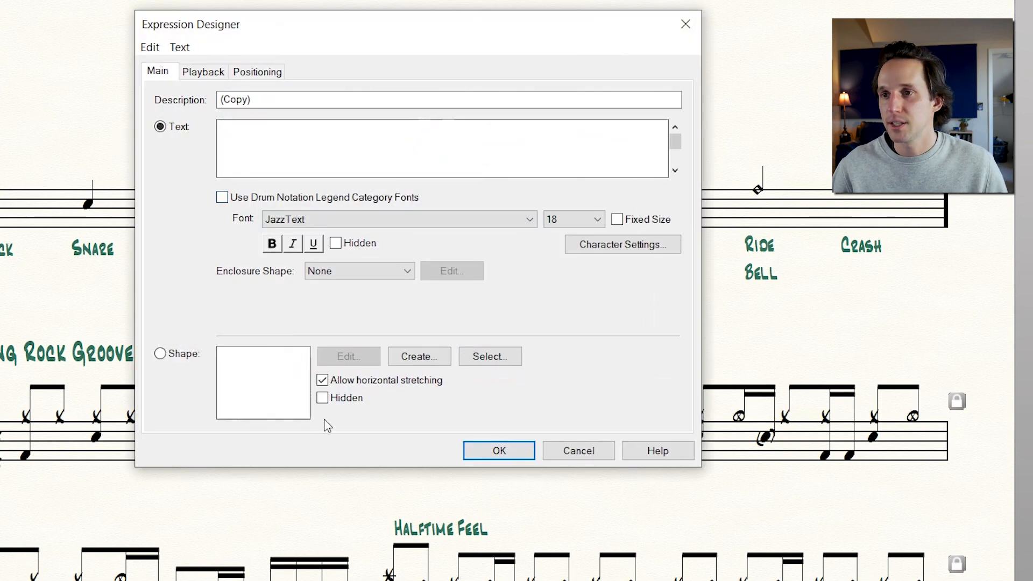
Switch the expression to a shape, draw a rectangle for it, and attach it to the drum key measure
click(160, 354)
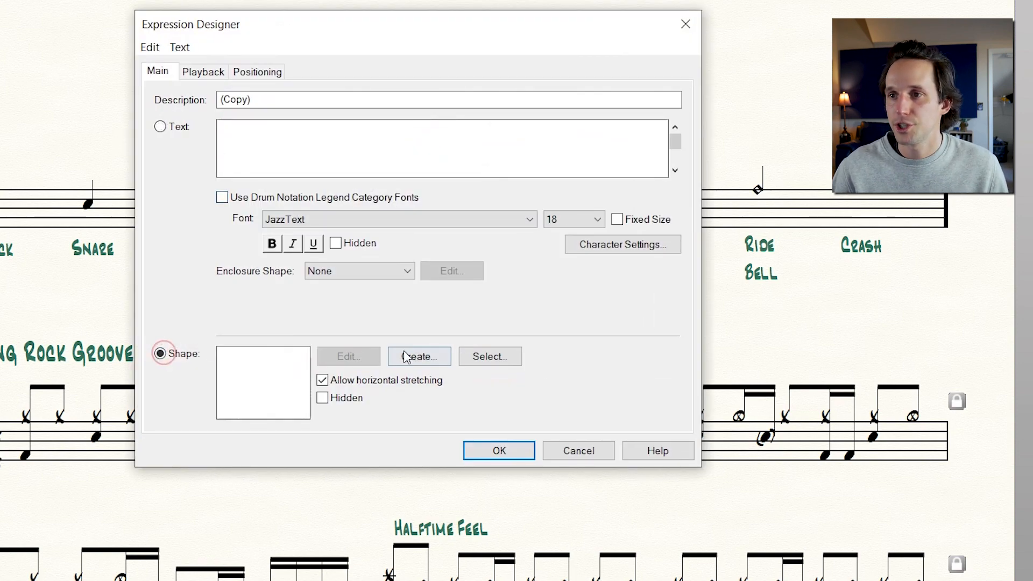
click(405, 356)
click(403, 126)
drag(399, 240, 554, 357)
click(675, 363)
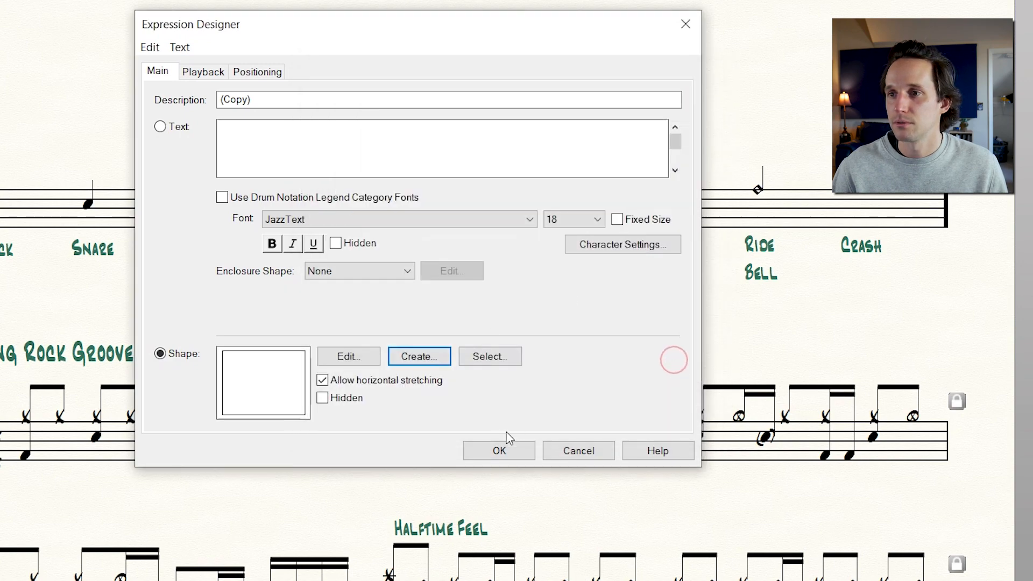
click(503, 449)
click(546, 489)
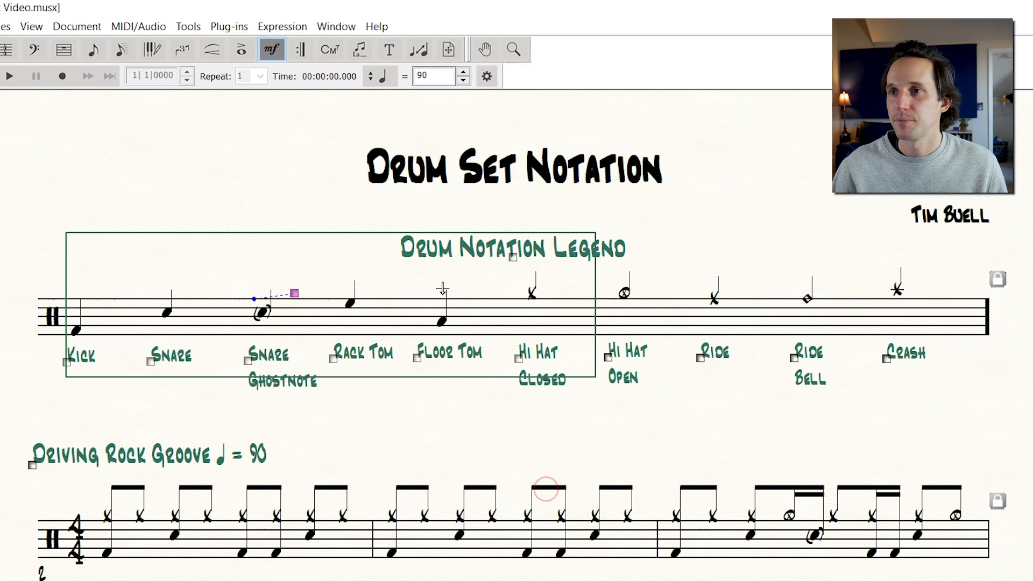
Resize and nudge the rectangle so it frames the whole drum key staff, title and labels
drag(295, 295, 257, 289)
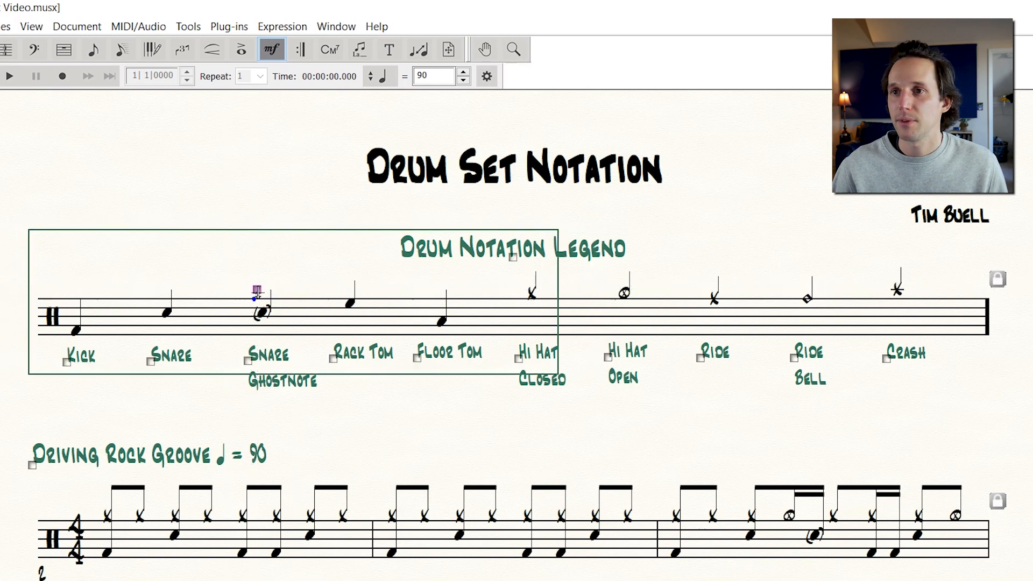
click(257, 289)
drag(565, 379, 1004, 405)
key(Up)
key(Up)
key(Up)
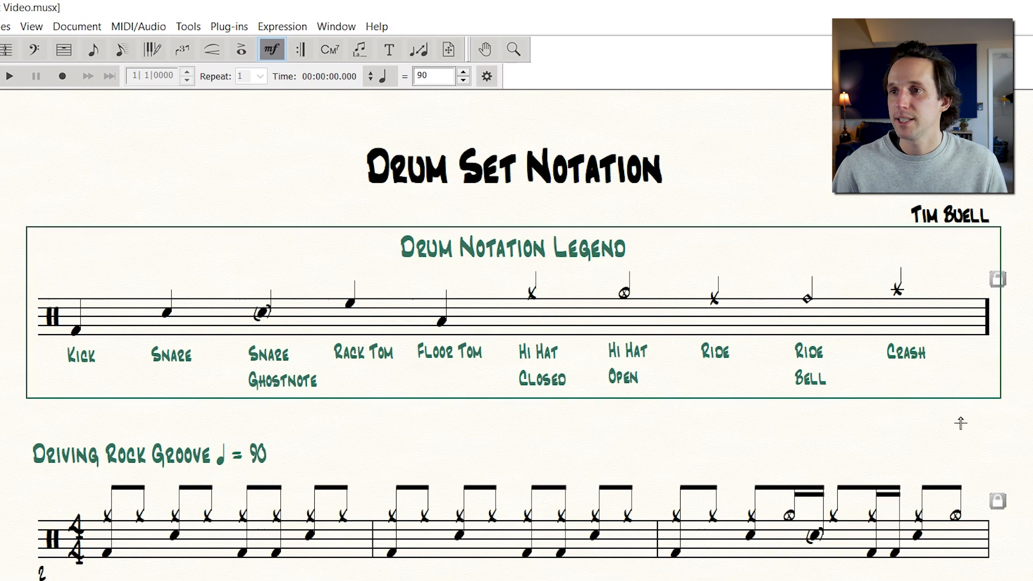
Lower the drum key system slightly on the page with the Page Layout tool
click(450, 49)
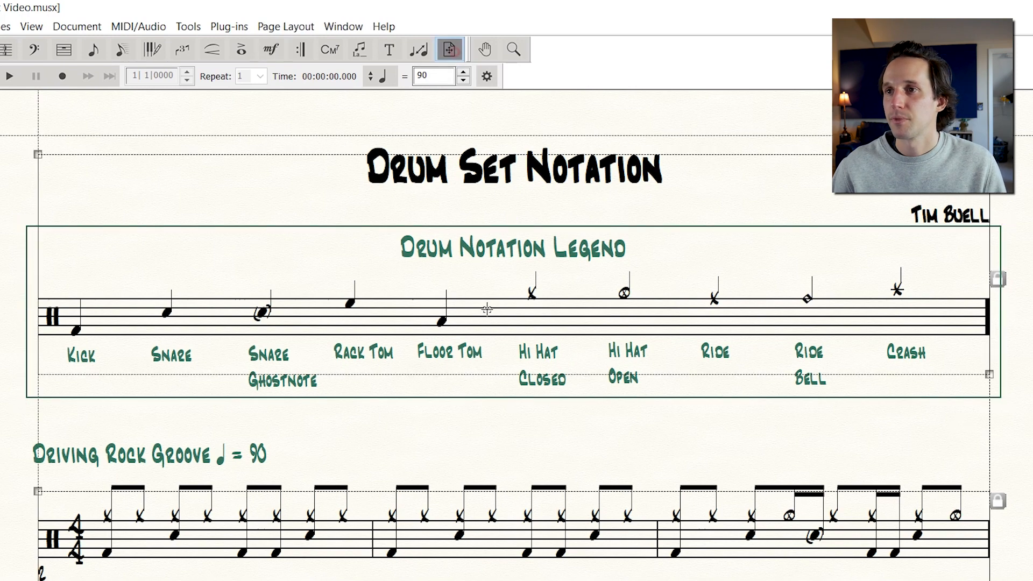
drag(487, 326, 487, 330)
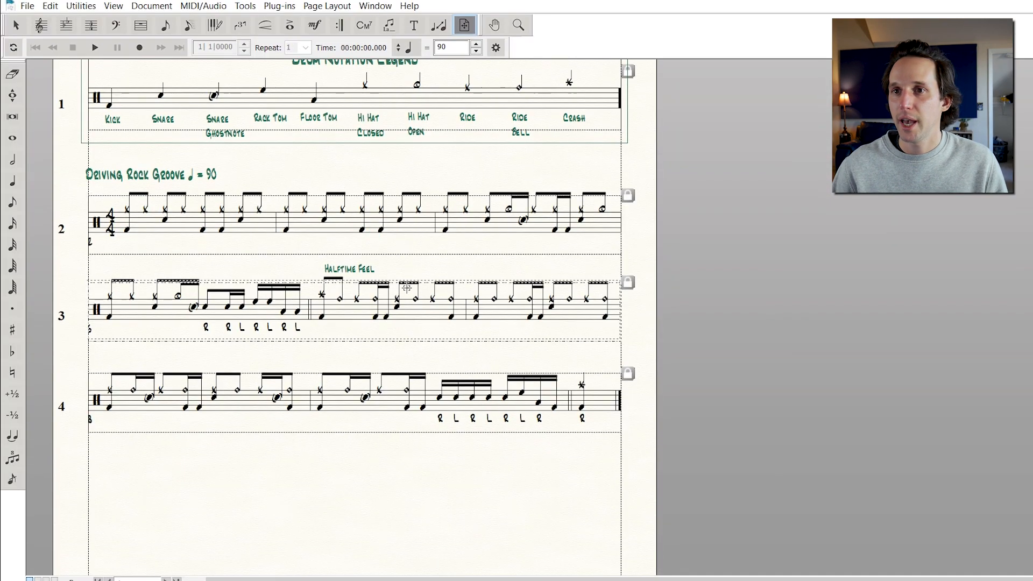
click(395, 361)
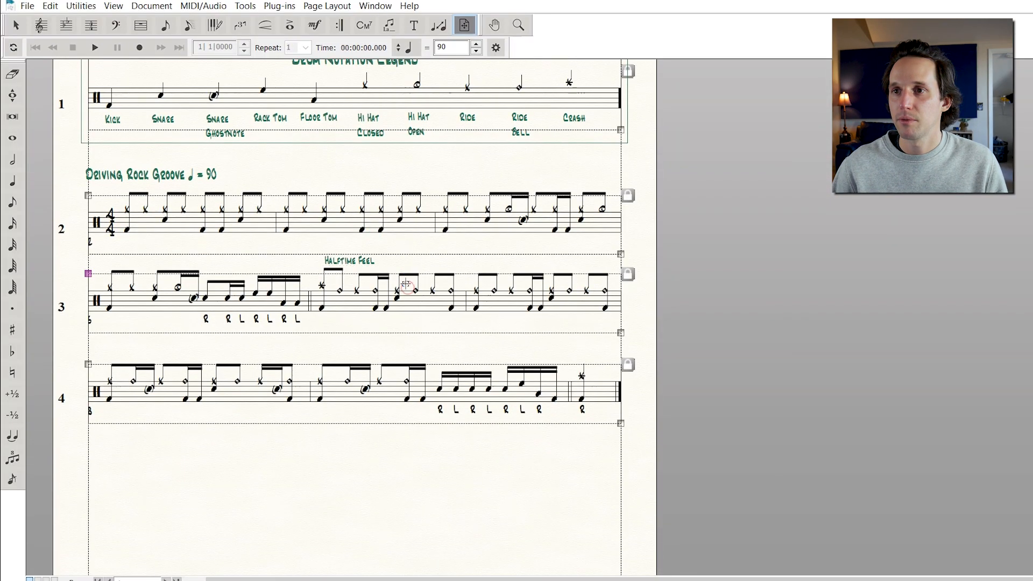
click(391, 232)
click(315, 25)
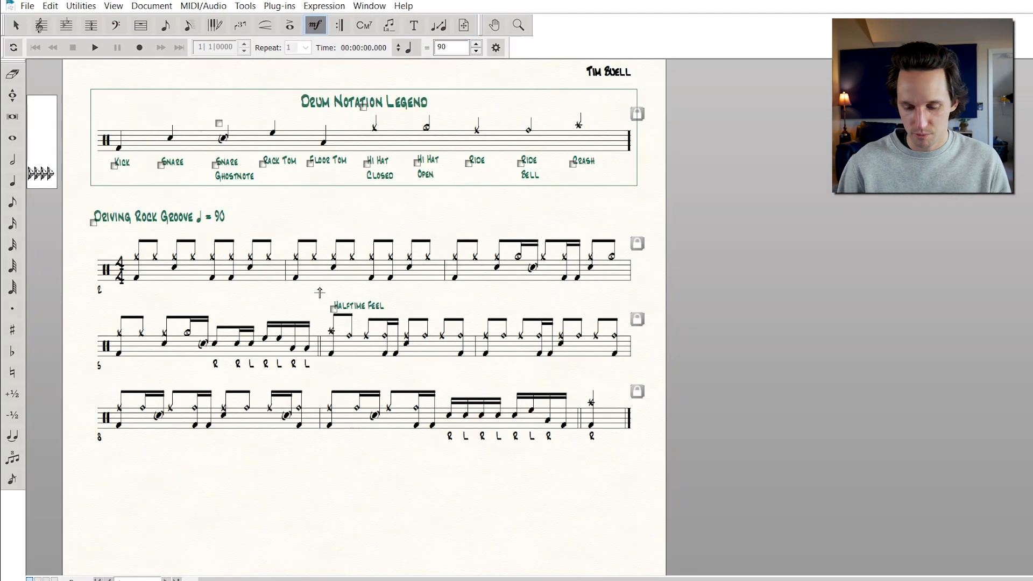
key(ctrl+minus)
scroll(475, 272, up, 3)
key(Escape)
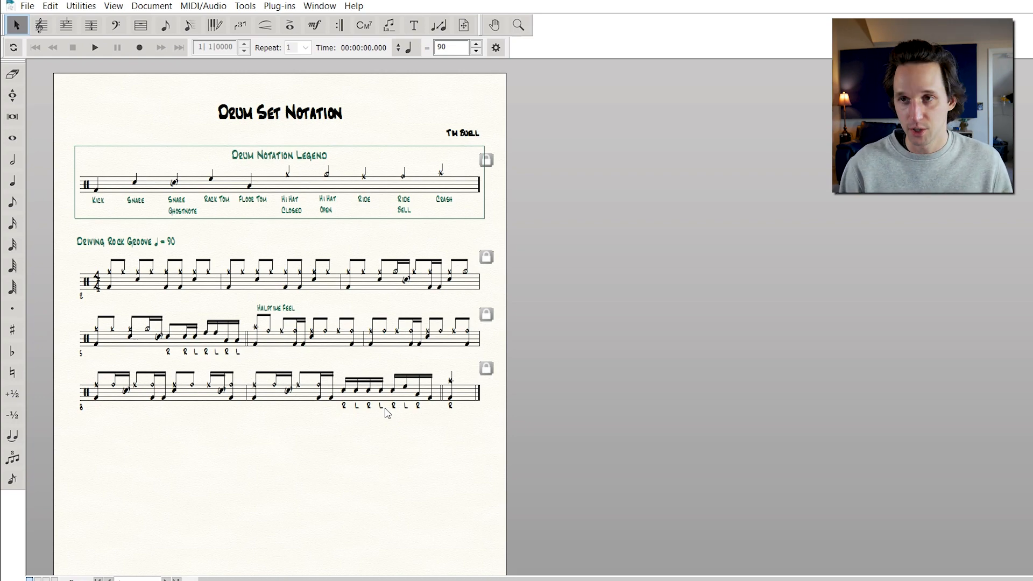
Print the score to a PDF using the Adobe PDF printer
key(ctrl+p)
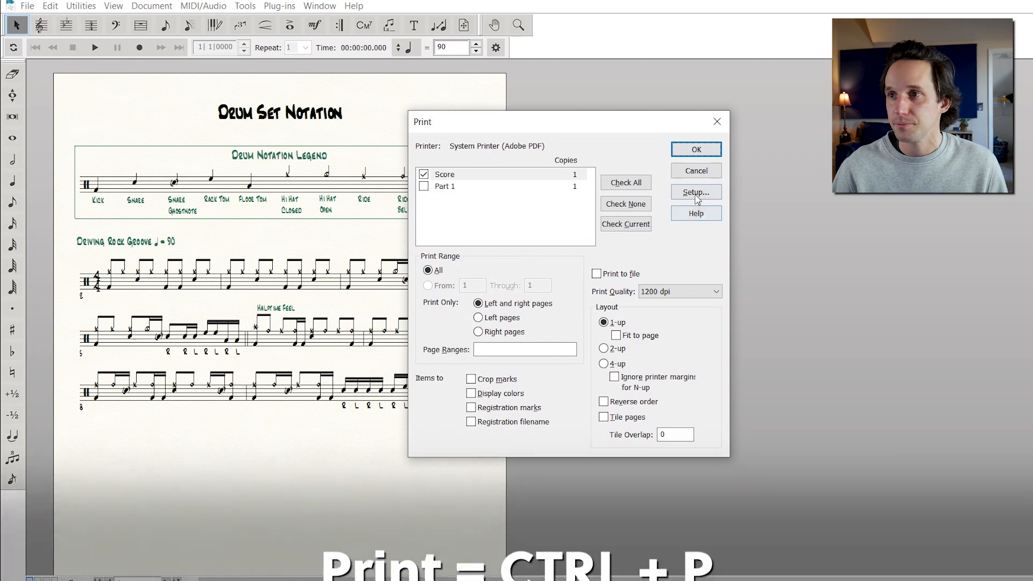
click(697, 193)
click(511, 215)
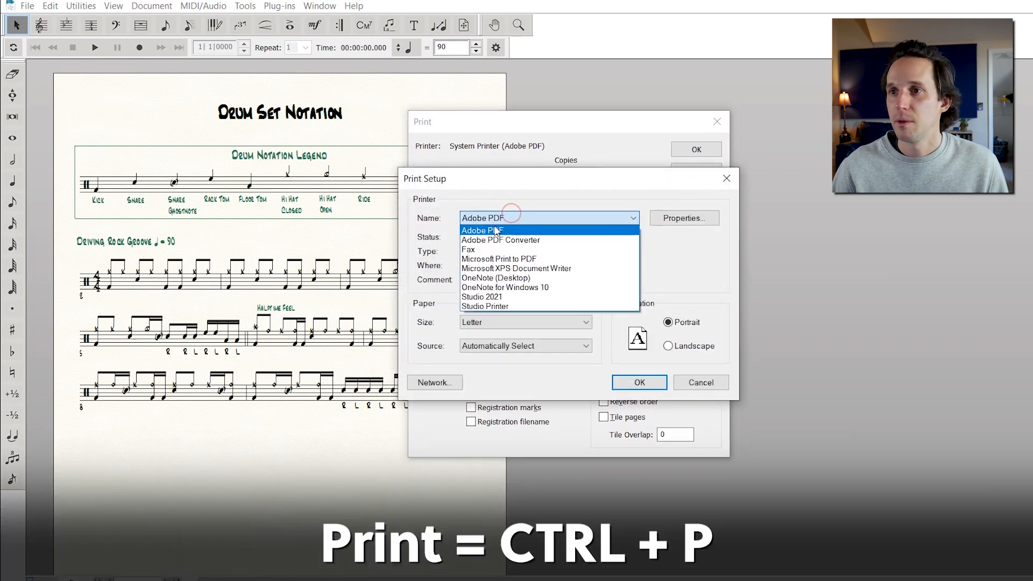
click(495, 231)
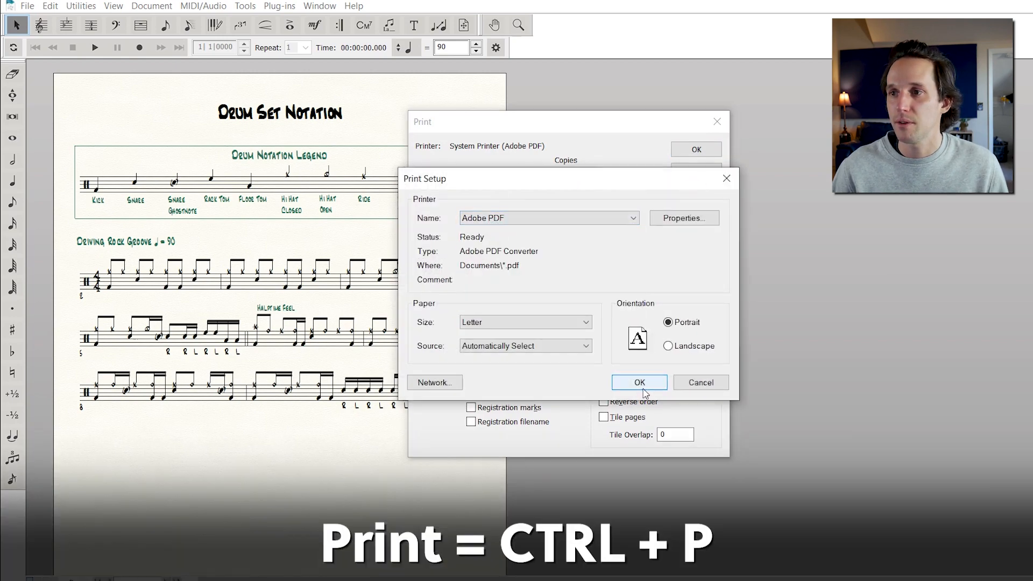
click(640, 389)
click(697, 151)
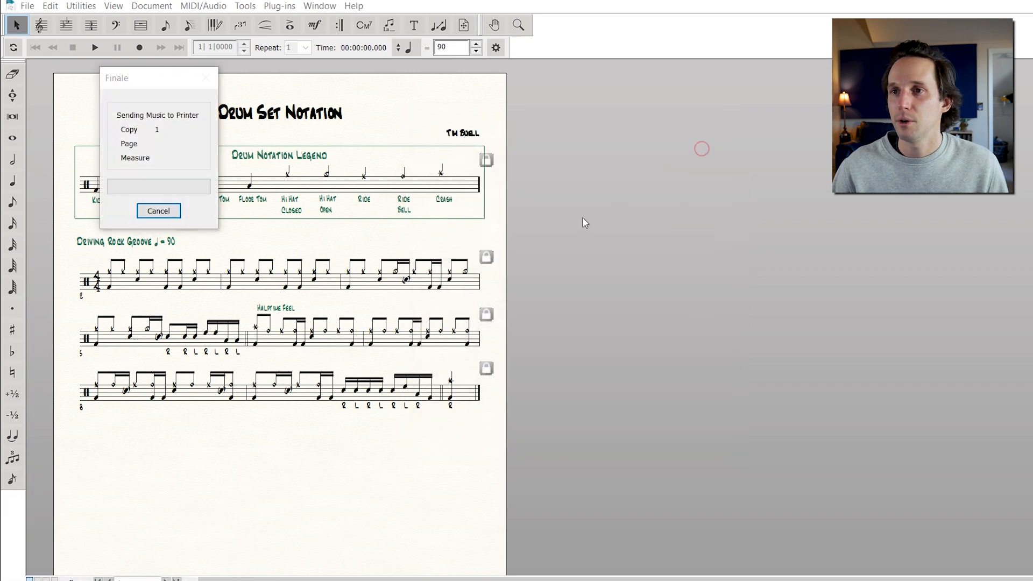
click(555, 426)
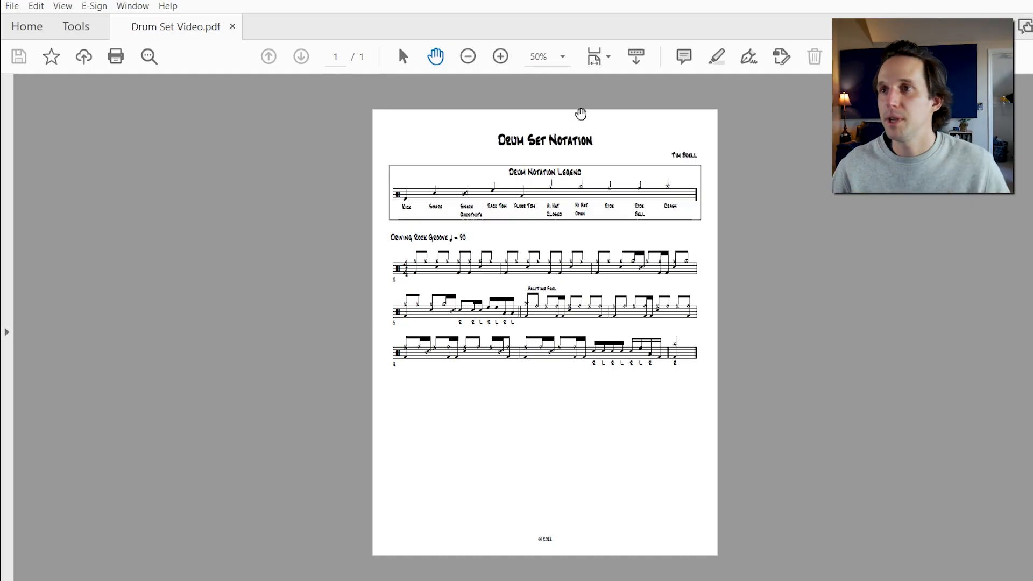
Switch to Adobe Acrobat and zoom into the exported PDF to review the score
click(501, 57)
click(501, 56)
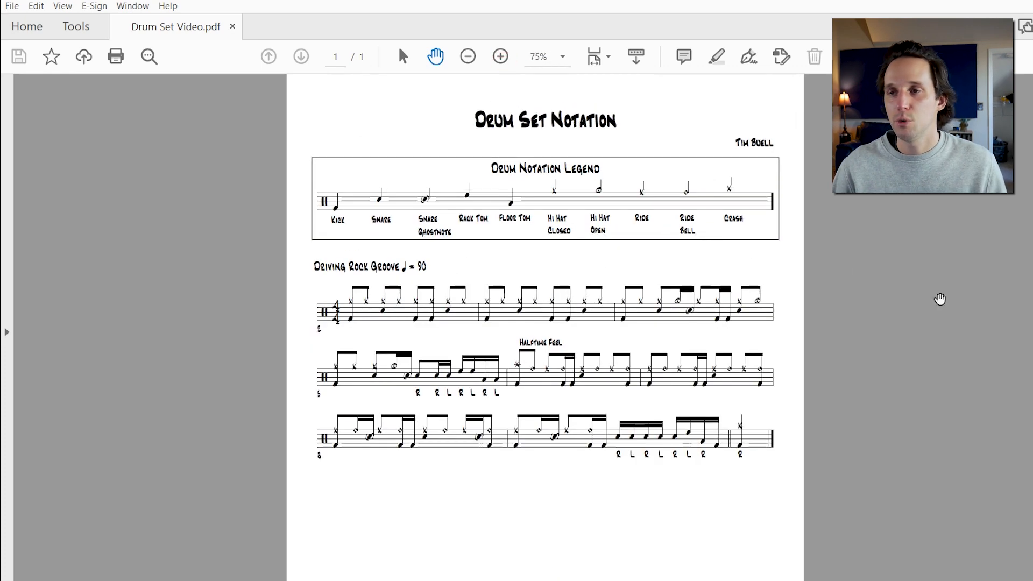
scroll(911, 302, down, 3)
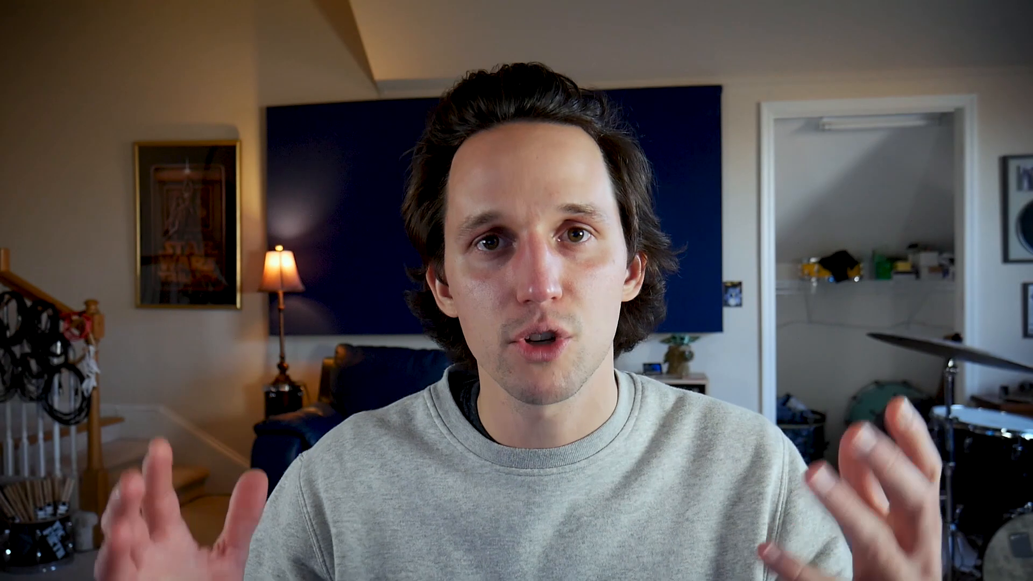